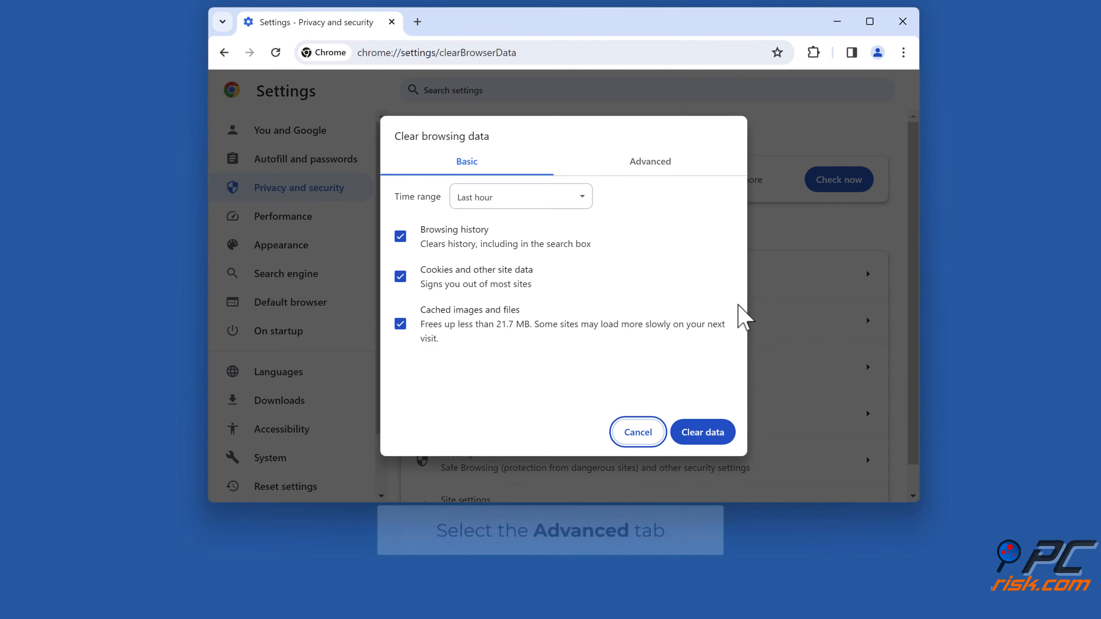
- Clear cookies and other site data plus cached images and files for all time, leaving out browsing history and download history
left_click(649, 169)
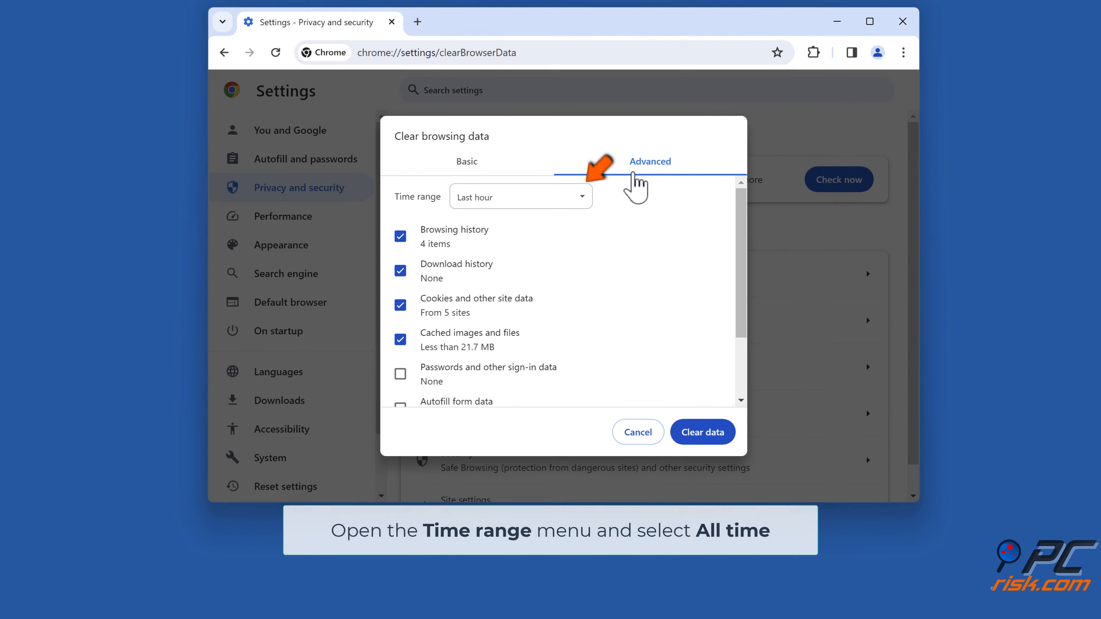
left_click(582, 199)
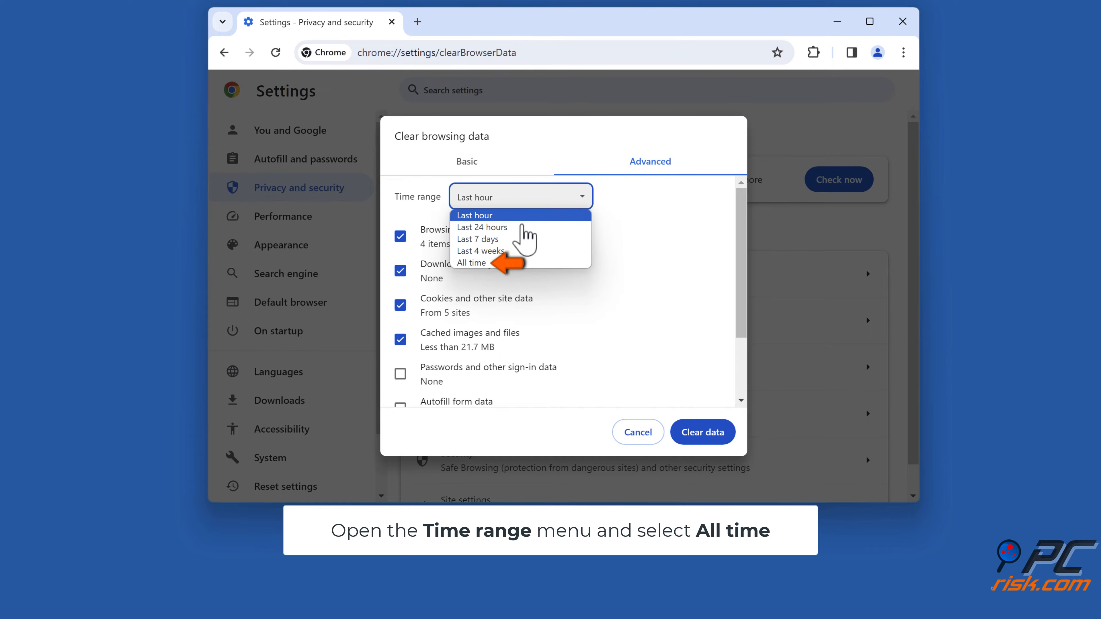
left_click(488, 263)
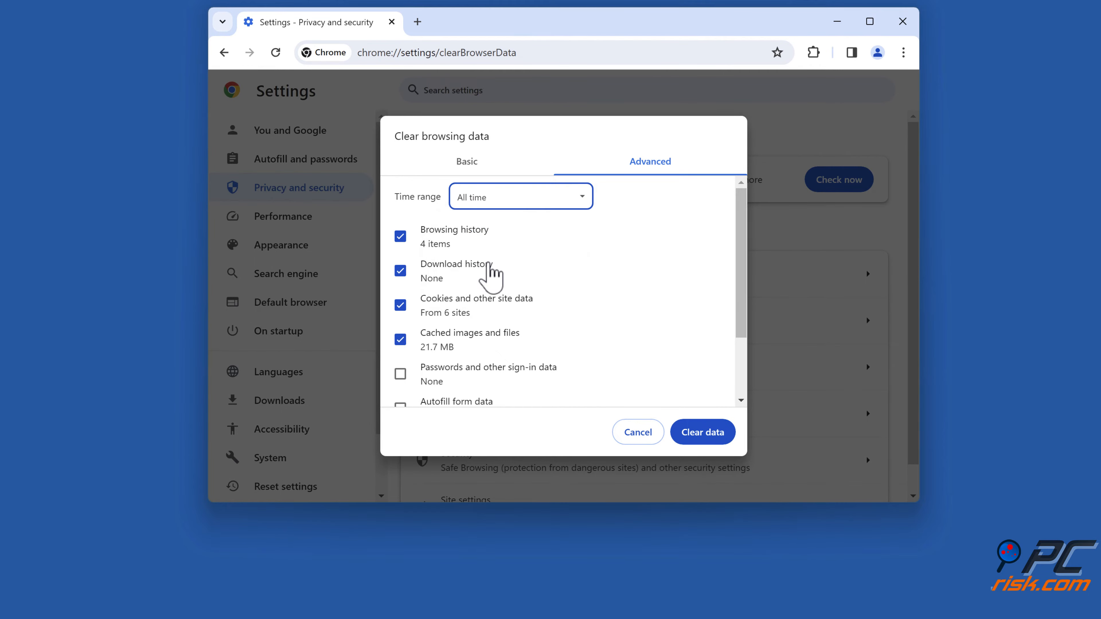
left_click(400, 236)
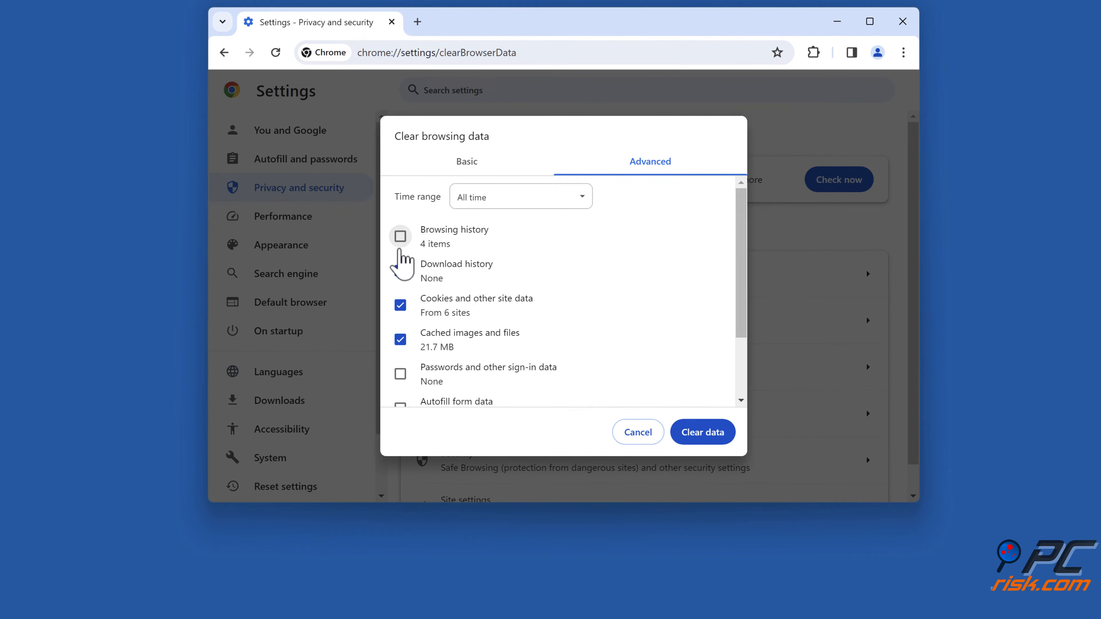
left_click(401, 271)
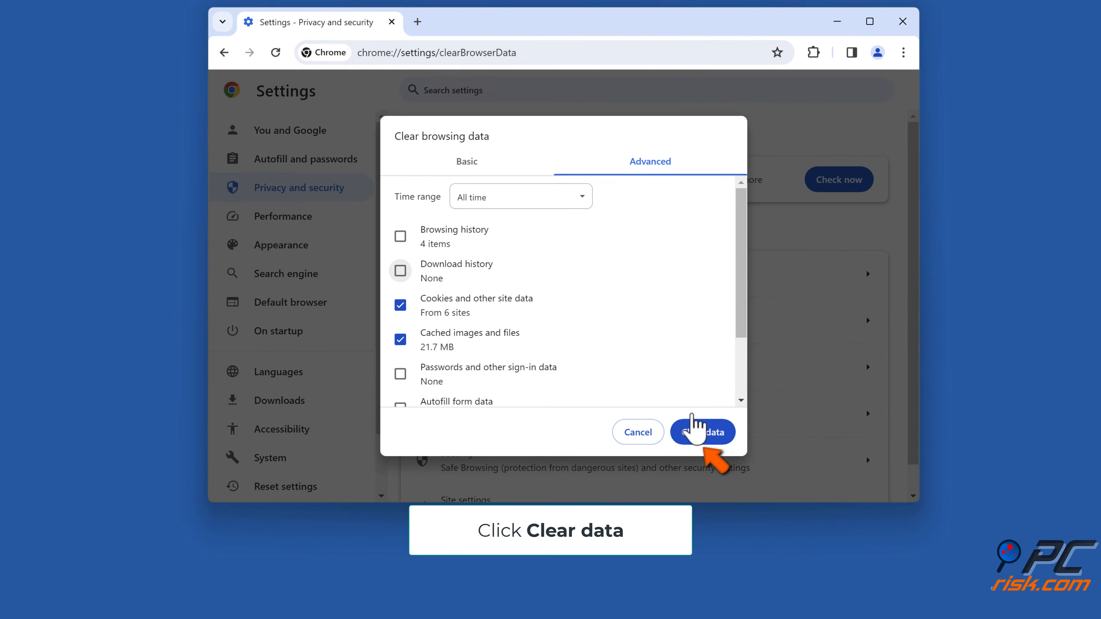
left_click(702, 436)
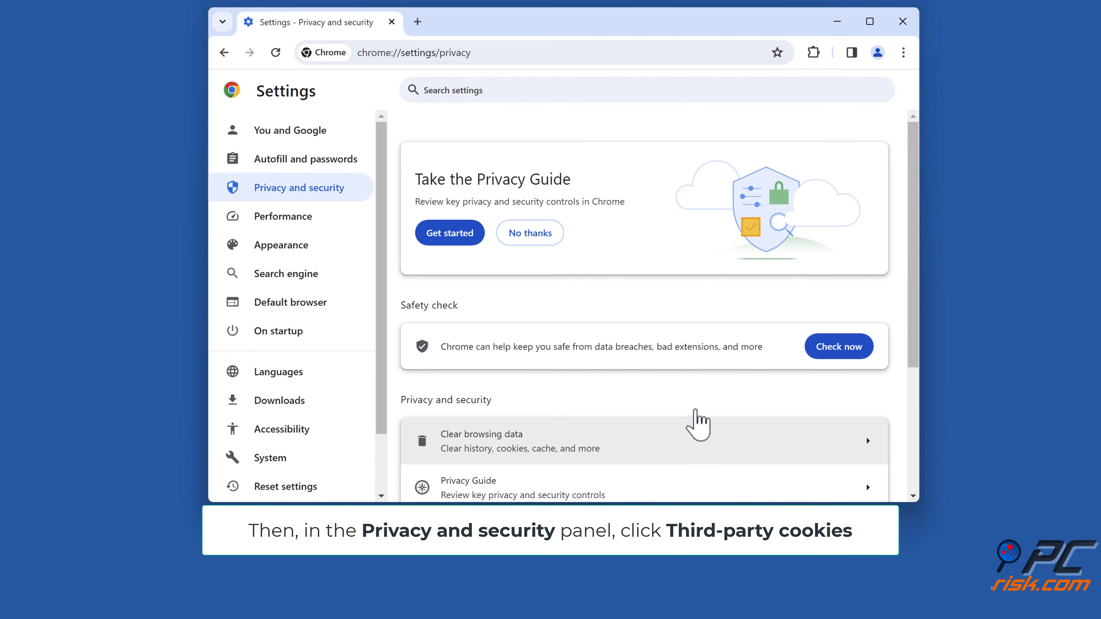
- Set the default third-party cookies behavior to Block third-party cookies in Incognito mode
scroll(695, 423, "down", 5)
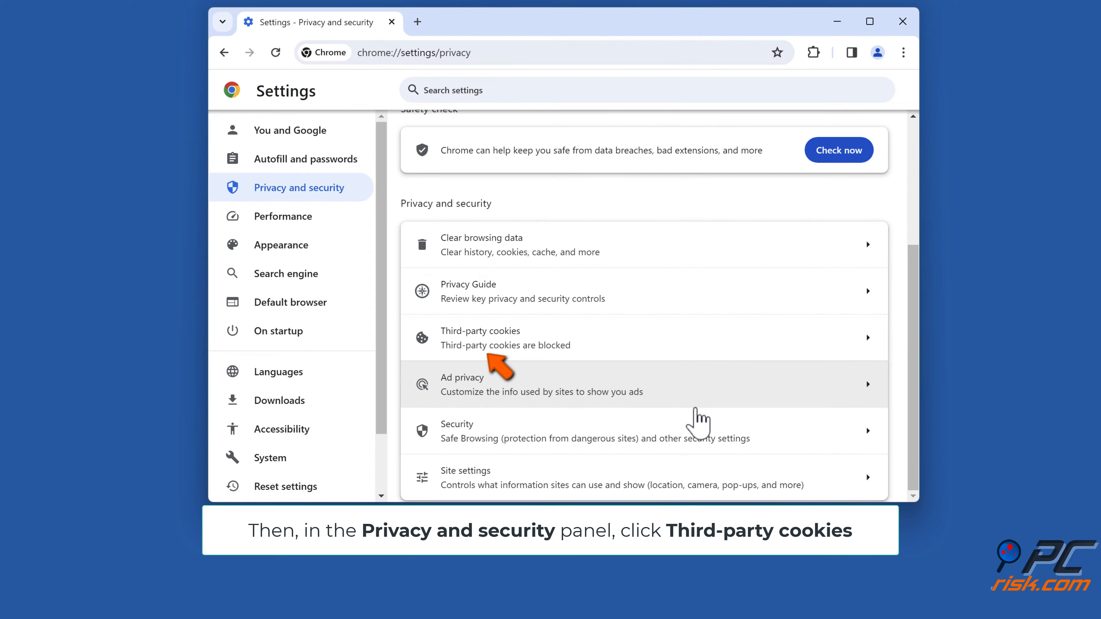
left_click(574, 340)
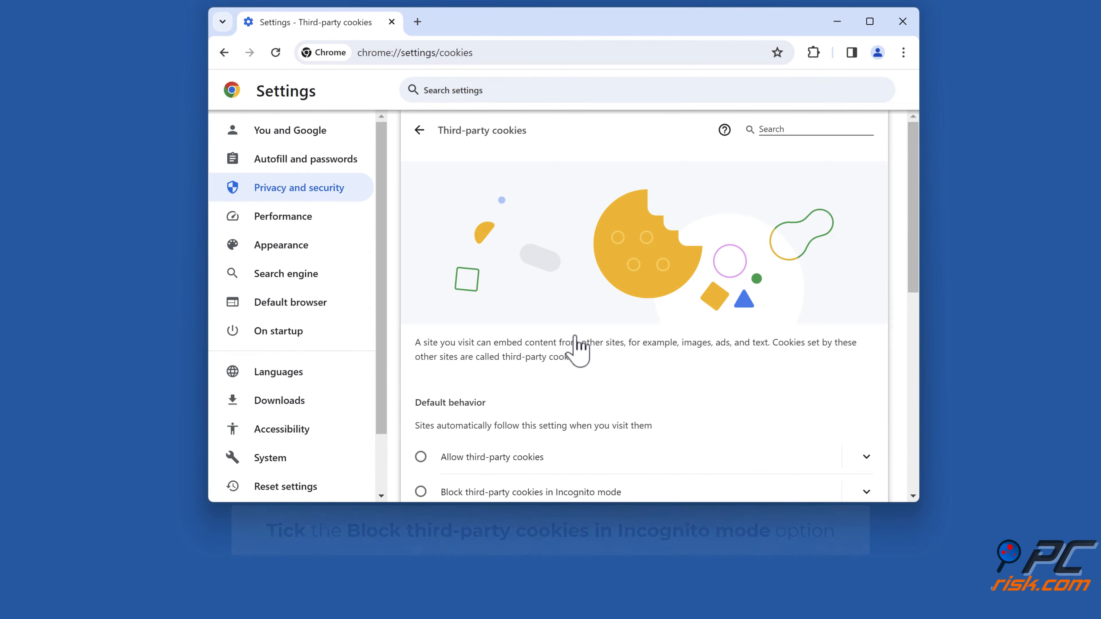
scroll(577, 342, "down", 5)
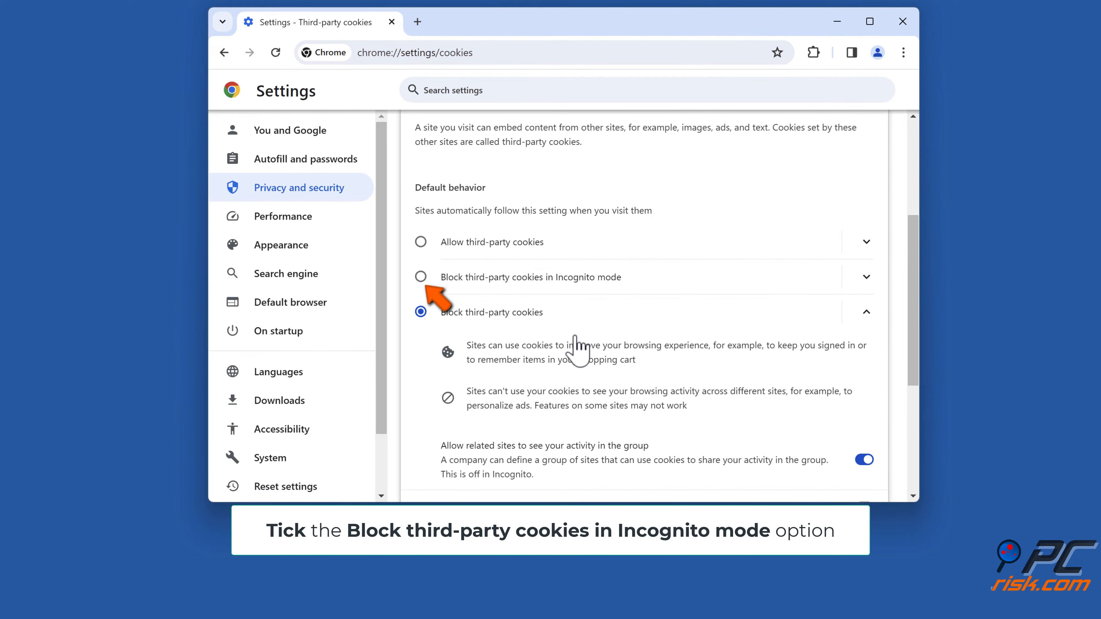
left_click(420, 278)
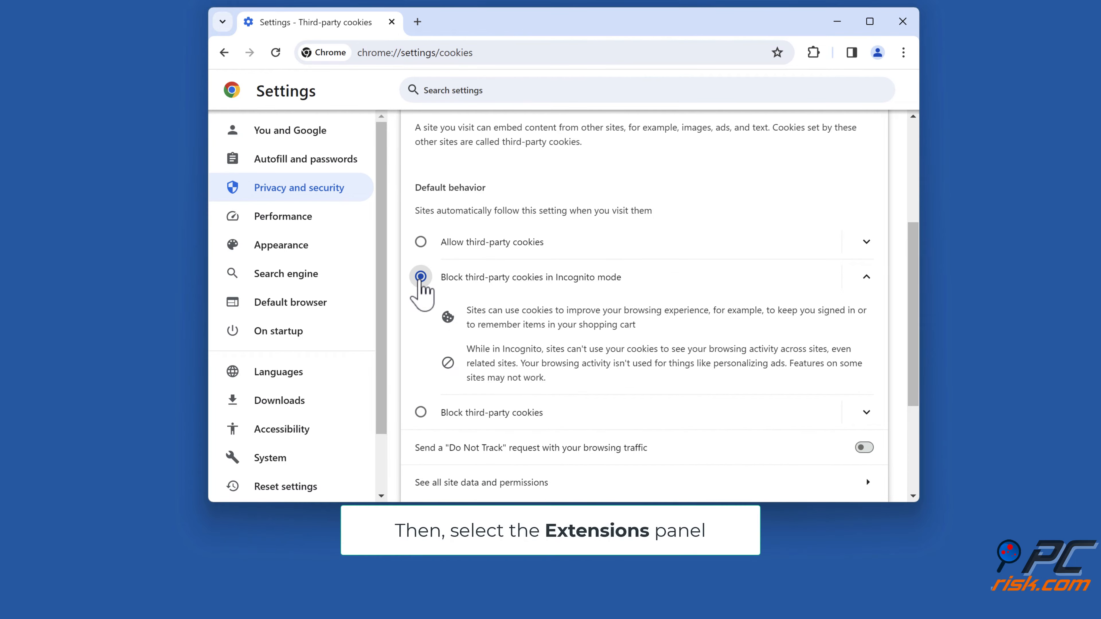
- Disable the Touch VPN and Google Docs Offline extensions and close the browser window
scroll(371, 286, "down", 2)
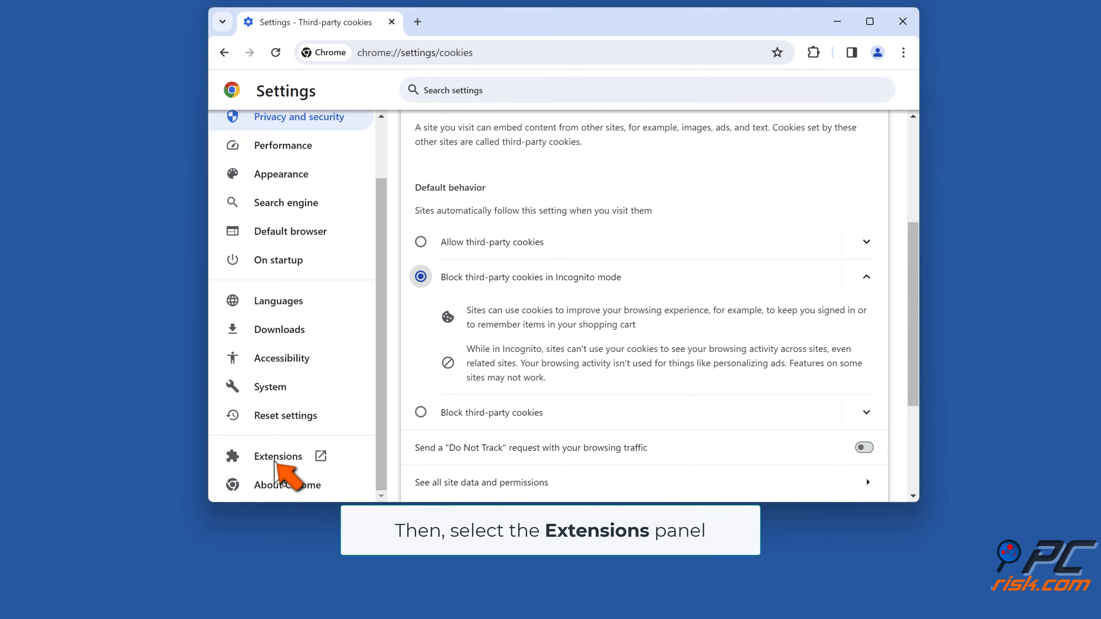
left_click(275, 462)
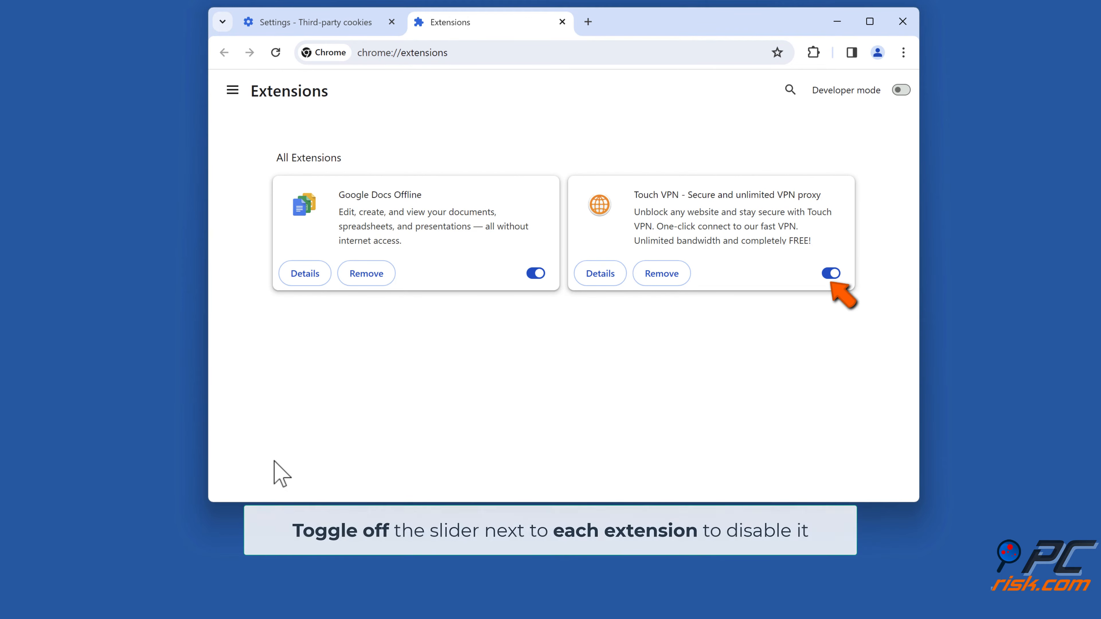
left_click(830, 274)
left_click(537, 274)
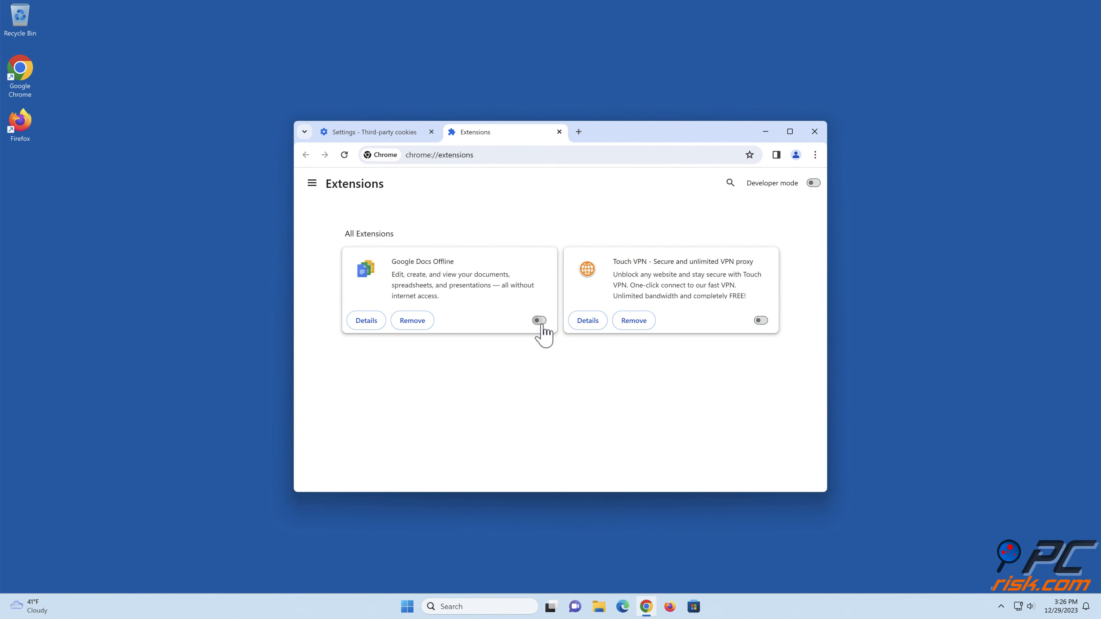
left_click(815, 132)
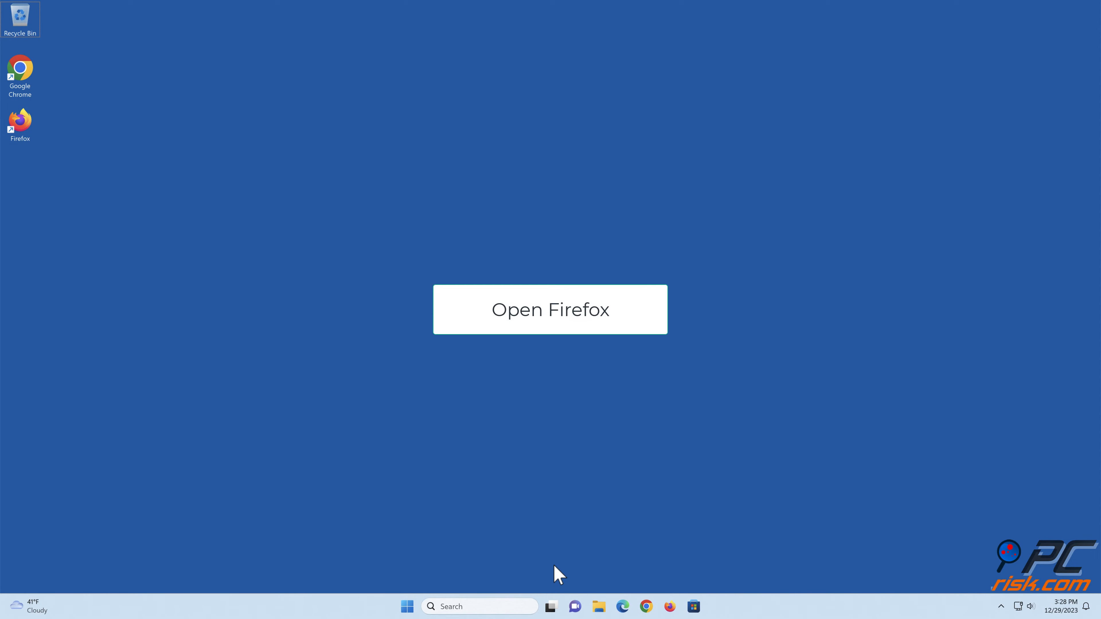
- Switch to Firefox and open its Privacy & Security settings
left_click(669, 607)
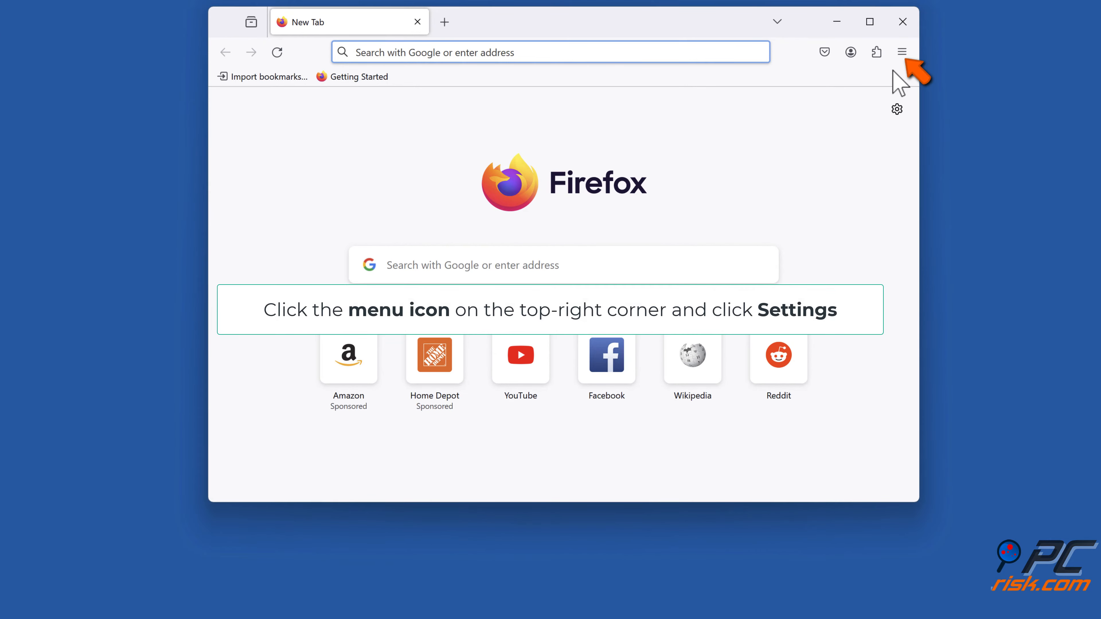
left_click(901, 60)
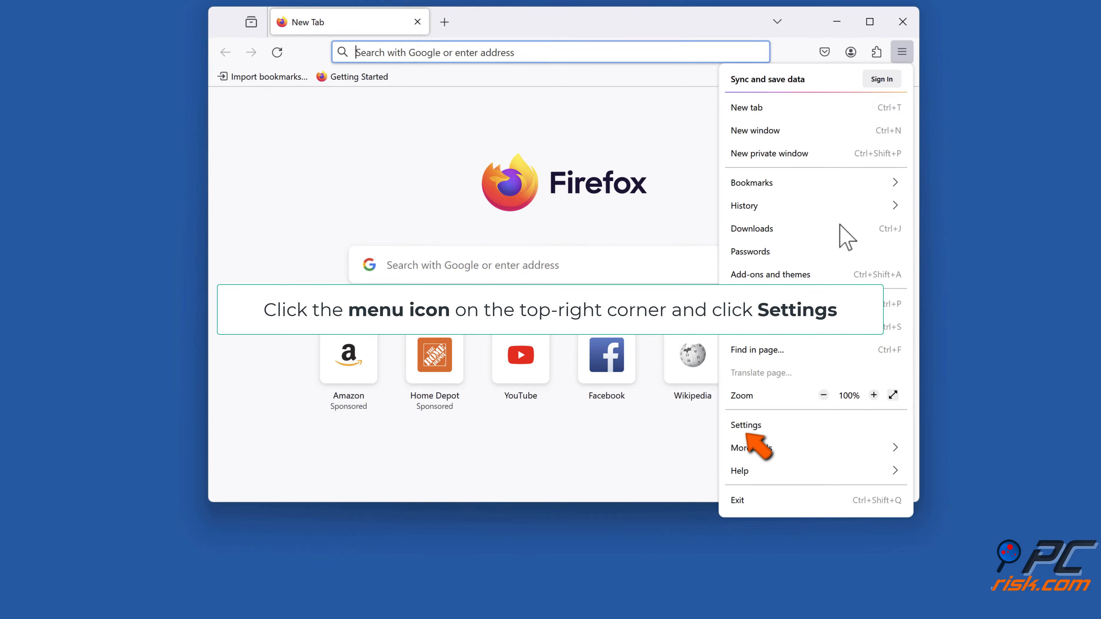
left_click(746, 424)
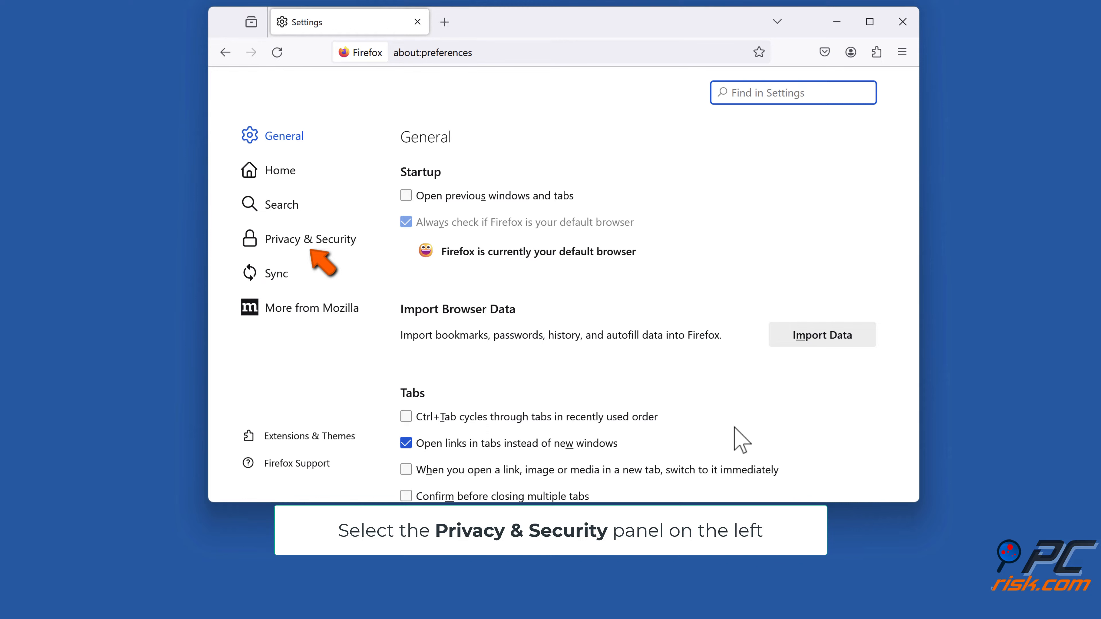
left_click(307, 246)
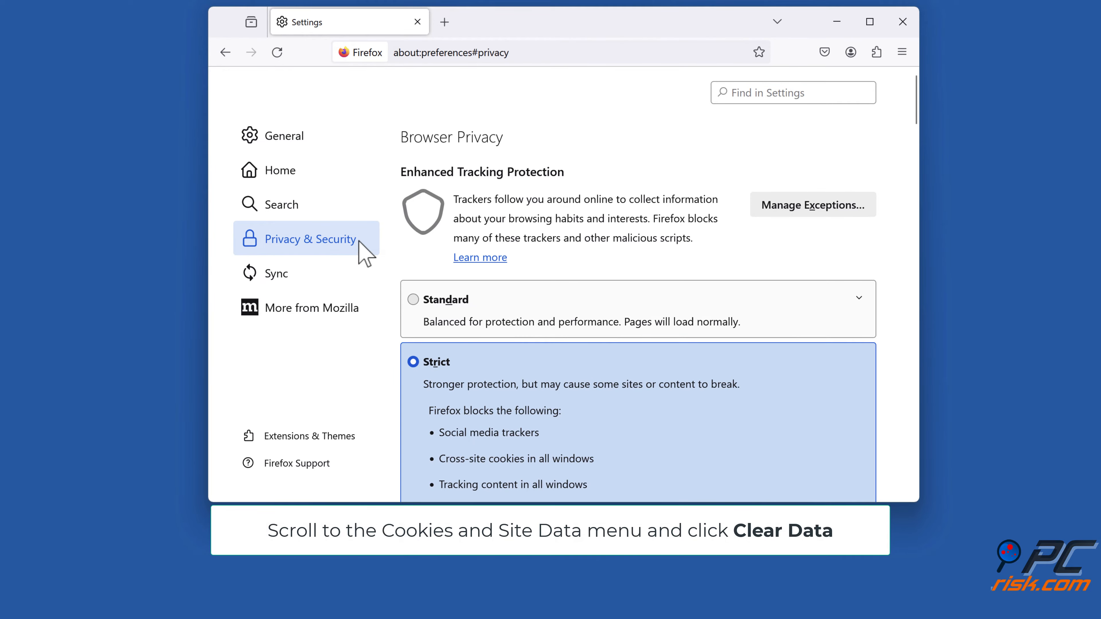
- Clear all stored Cookies and Site Data and Cached Web Content, accepting the removal
scroll(703, 223, "down", 10)
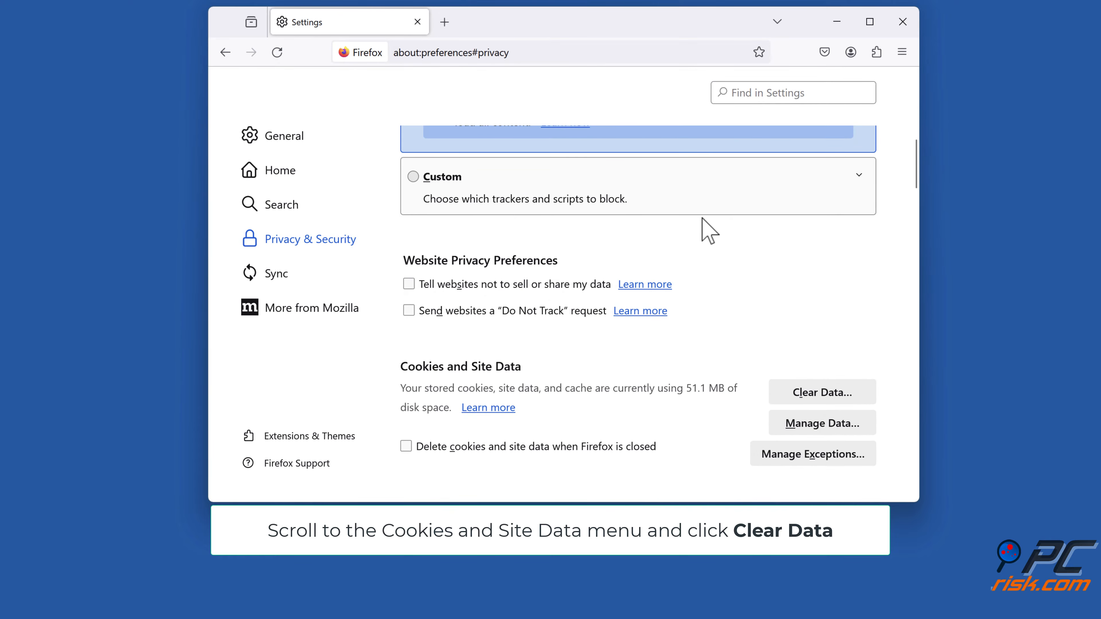
scroll(702, 218, "down", 4)
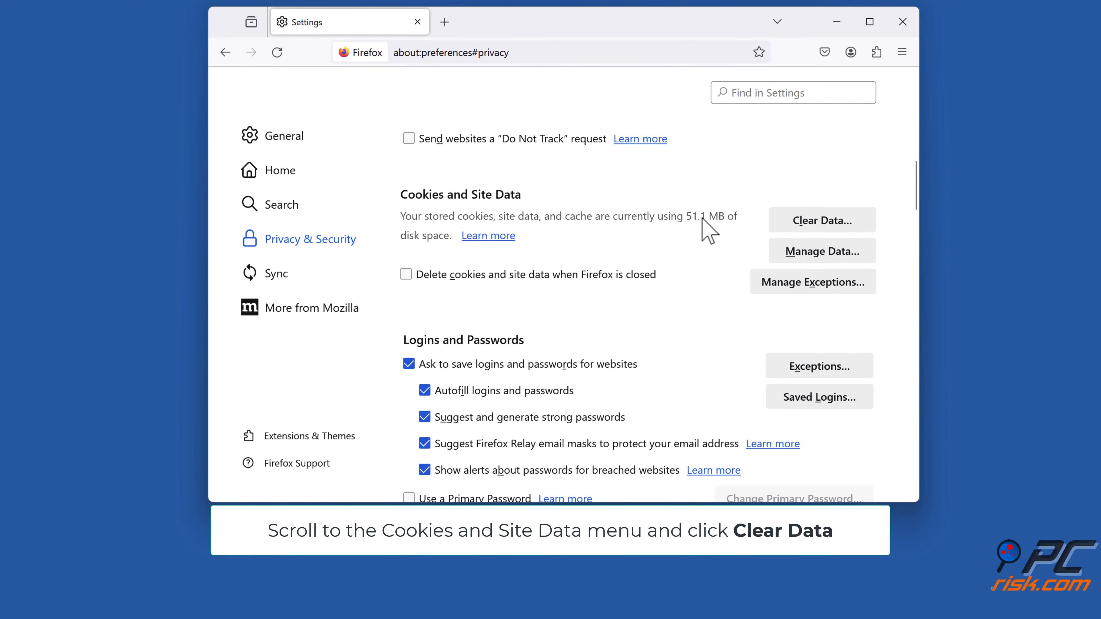
left_click(817, 230)
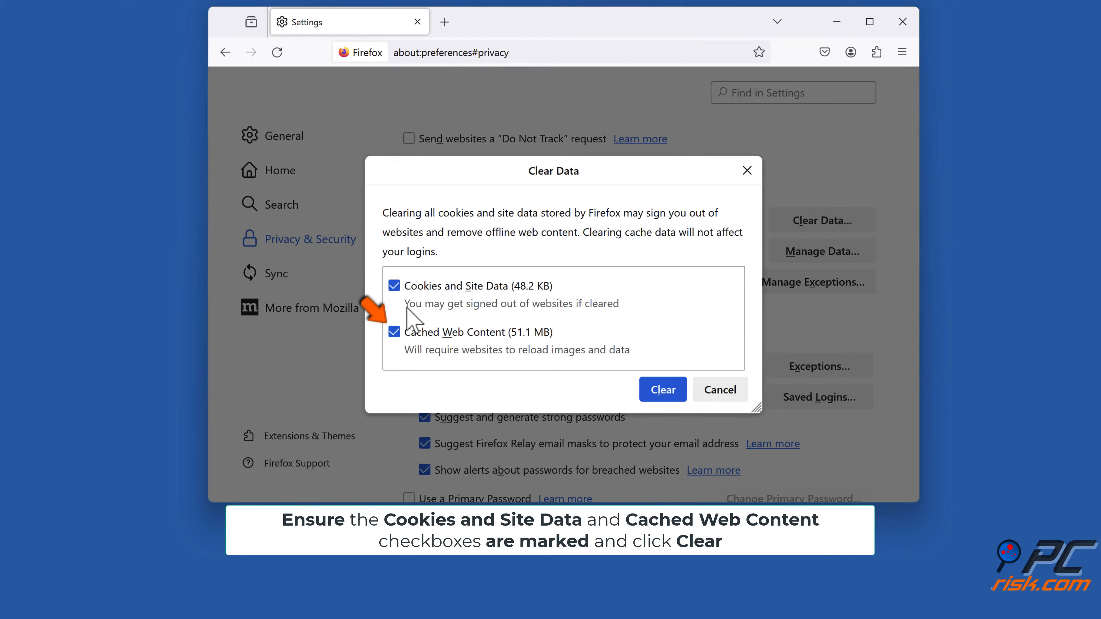
left_click(664, 400)
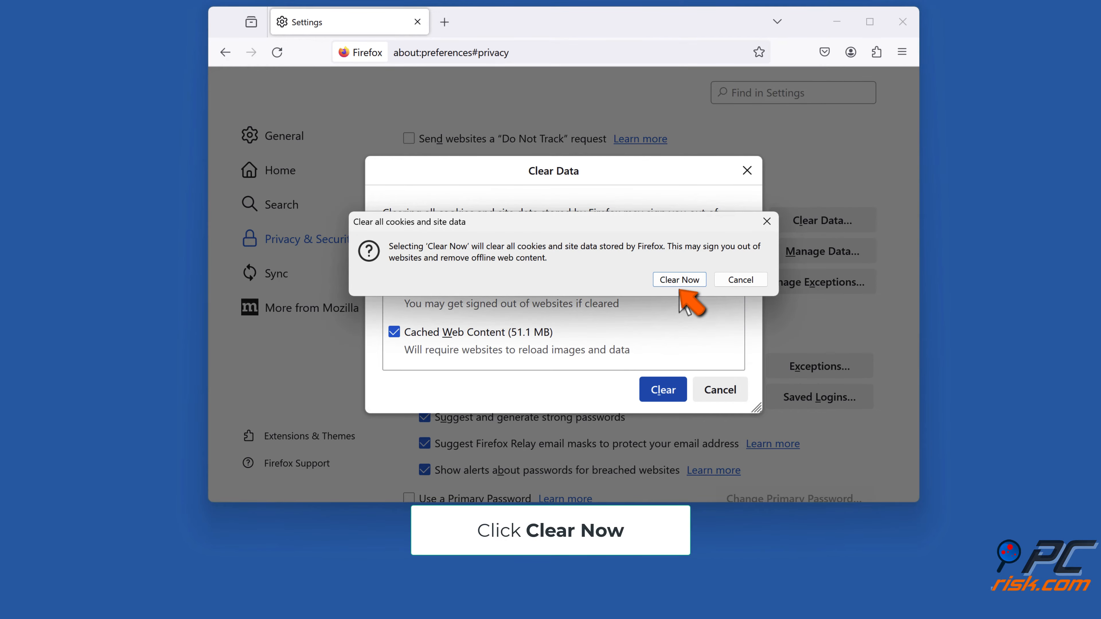
left_click(680, 283)
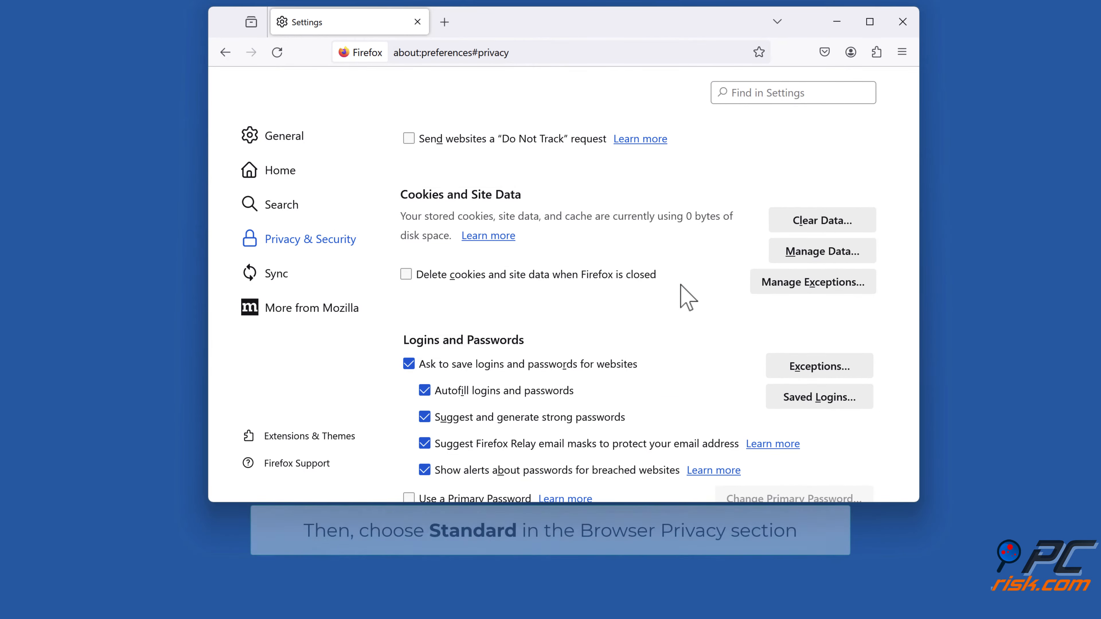
- Set Enhanced Tracking Protection to the Standard level
scroll(687, 297, "up", 10)
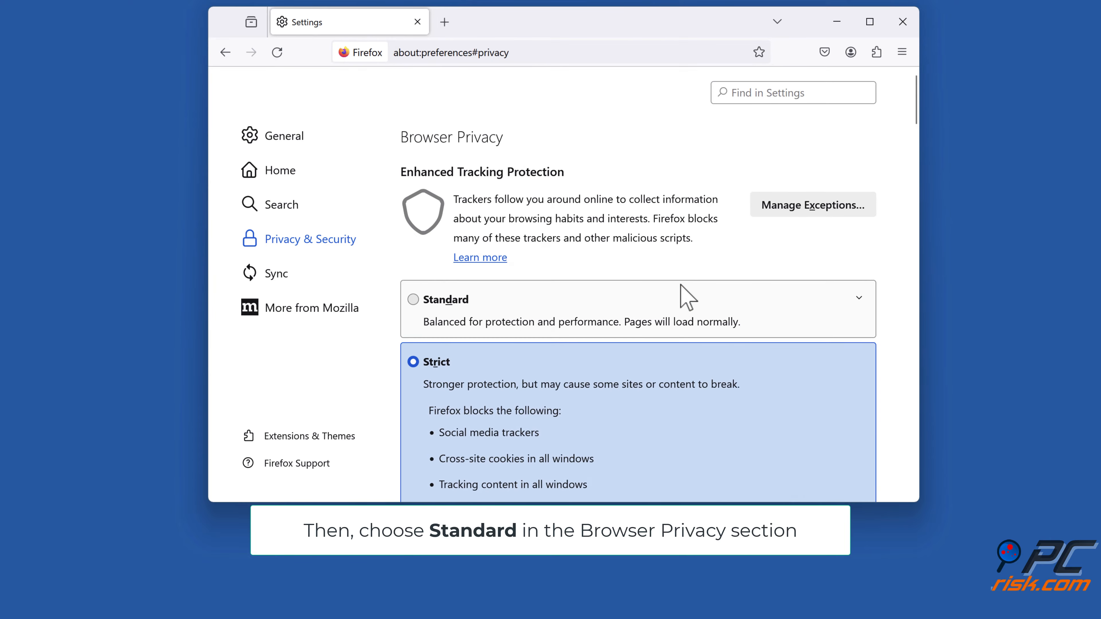
left_click(415, 304)
scroll(415, 304, "down", 6)
scroll(416, 305, "down", 1)
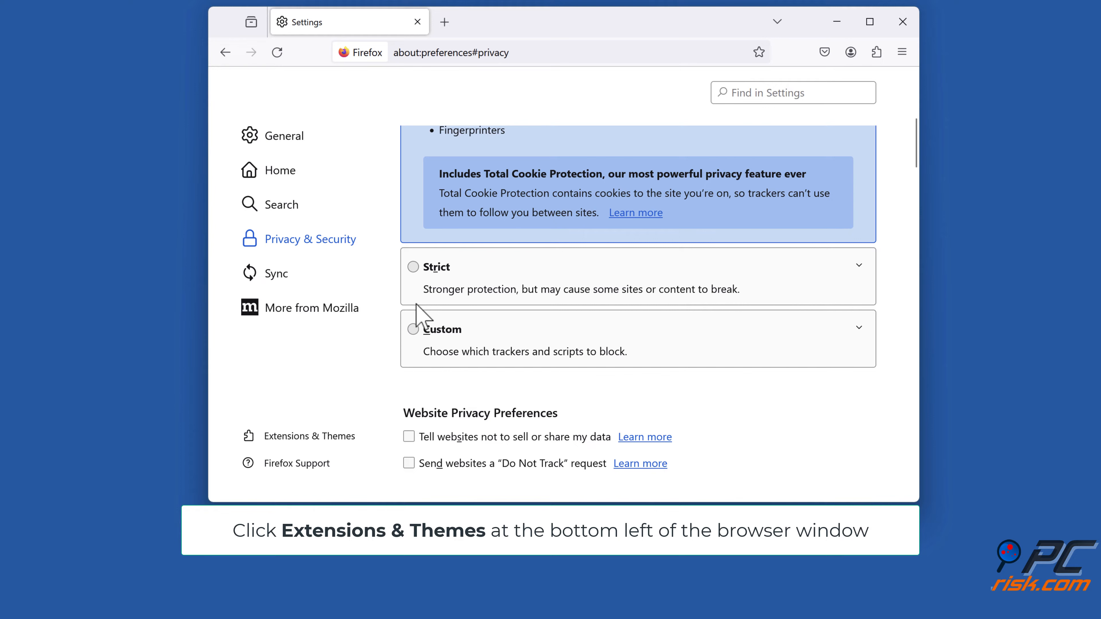
- Disable the Touch VPN extension in the Add-ons Manager and close the browser window
left_click(310, 439)
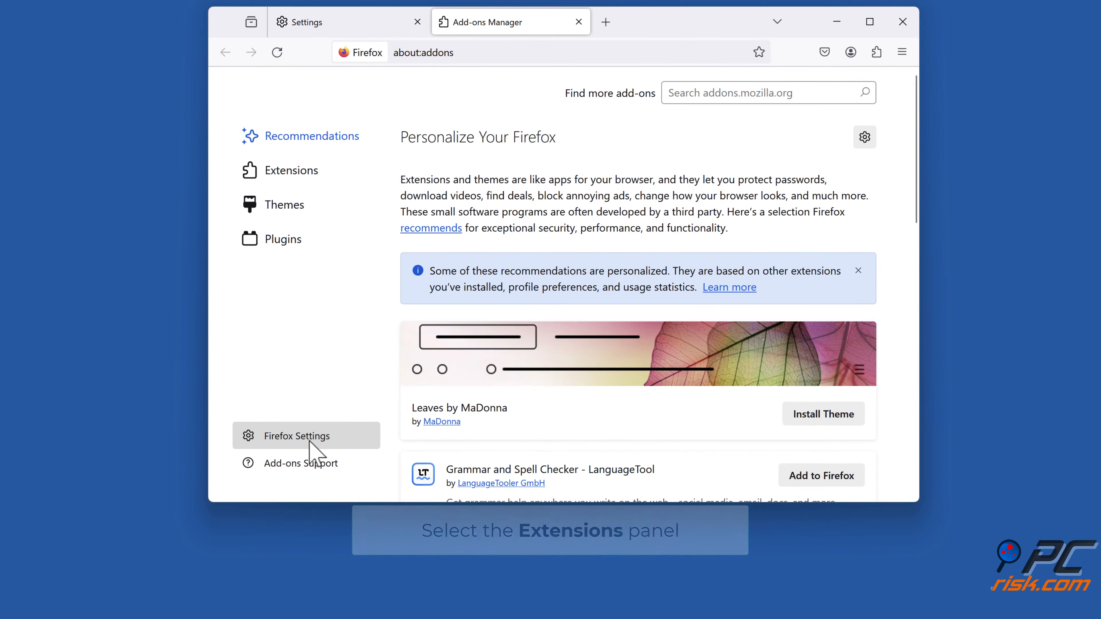
left_click(293, 175)
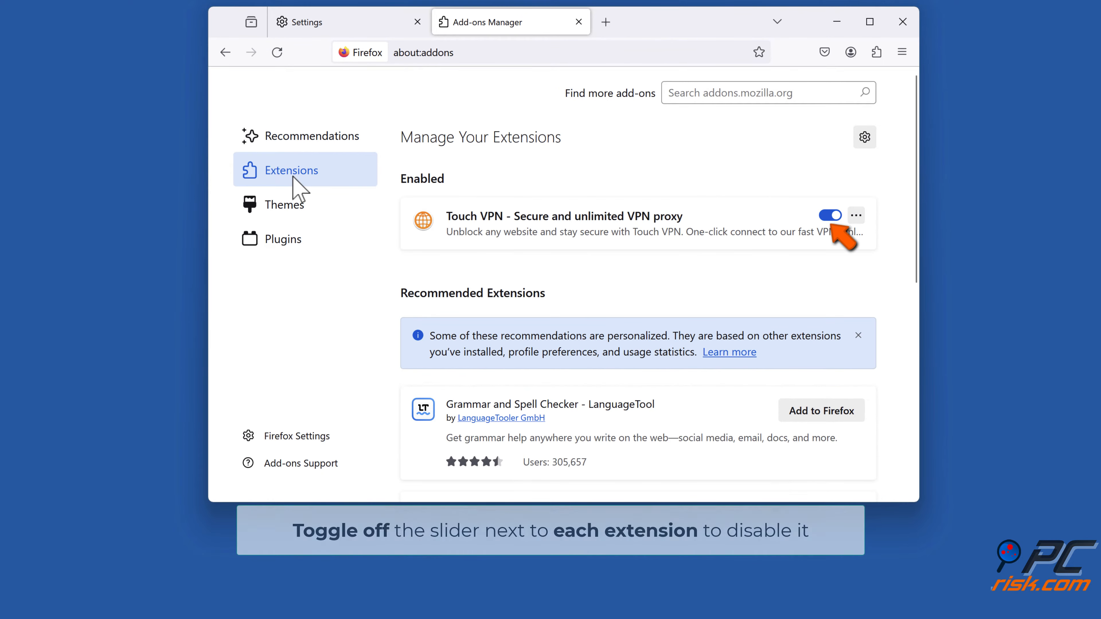
left_click(830, 216)
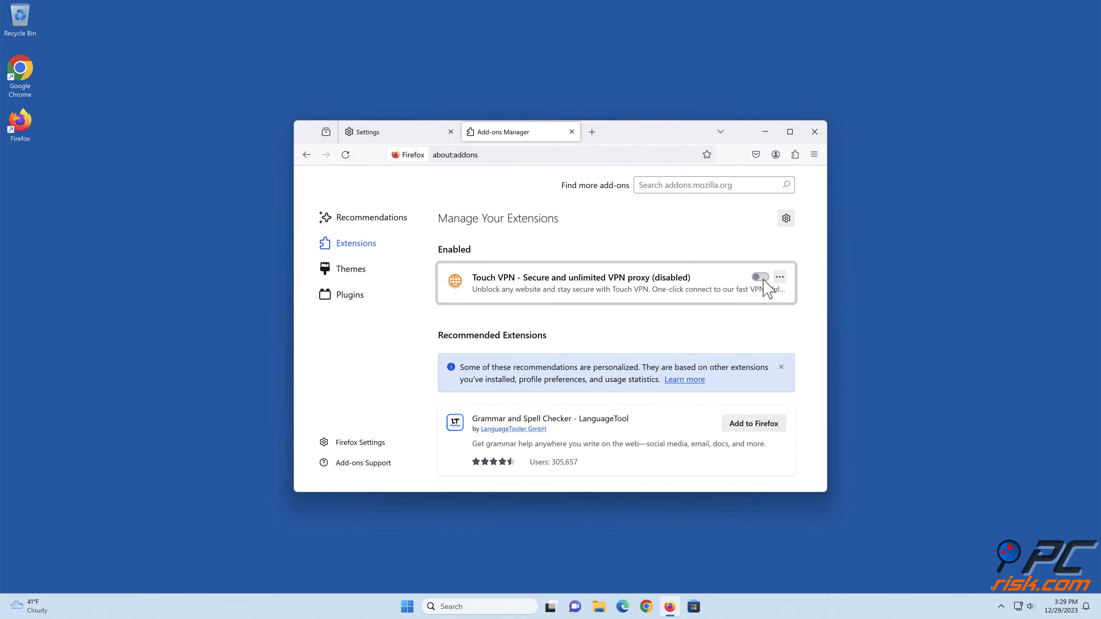
left_click(813, 132)
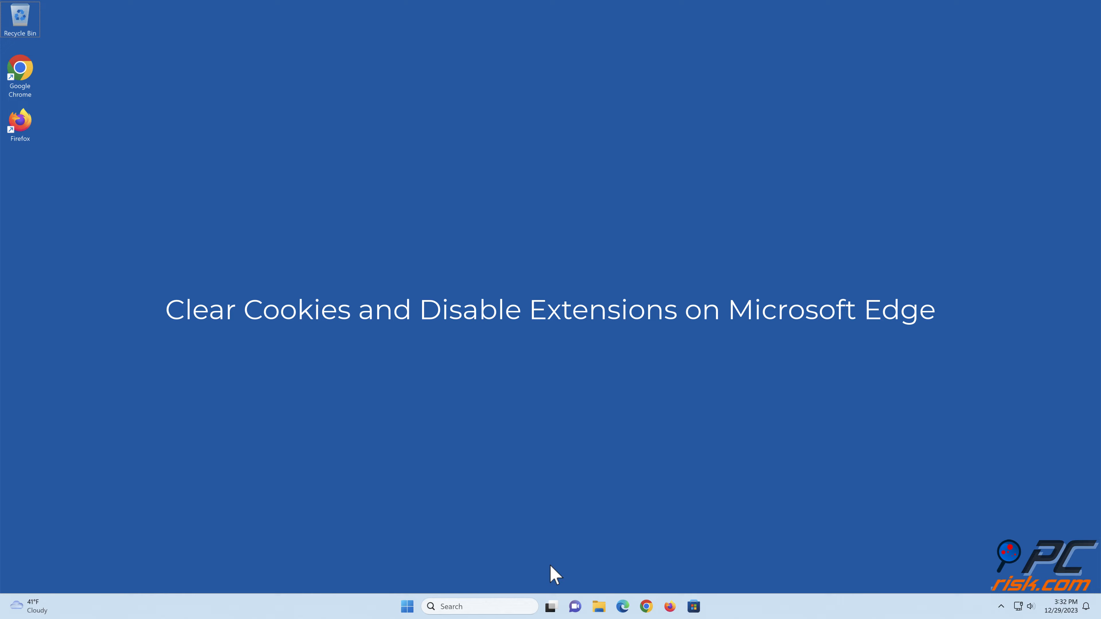
- Switch to Microsoft Edge and open the Clear browsing data section of its Privacy, search, and services settings
left_click(619, 599)
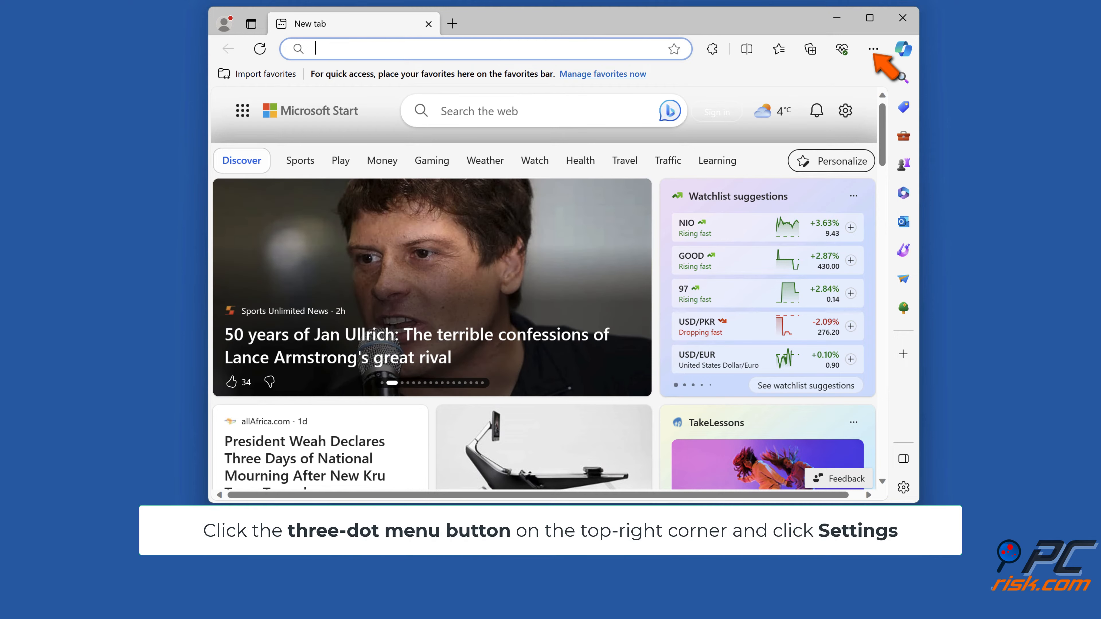
left_click(873, 49)
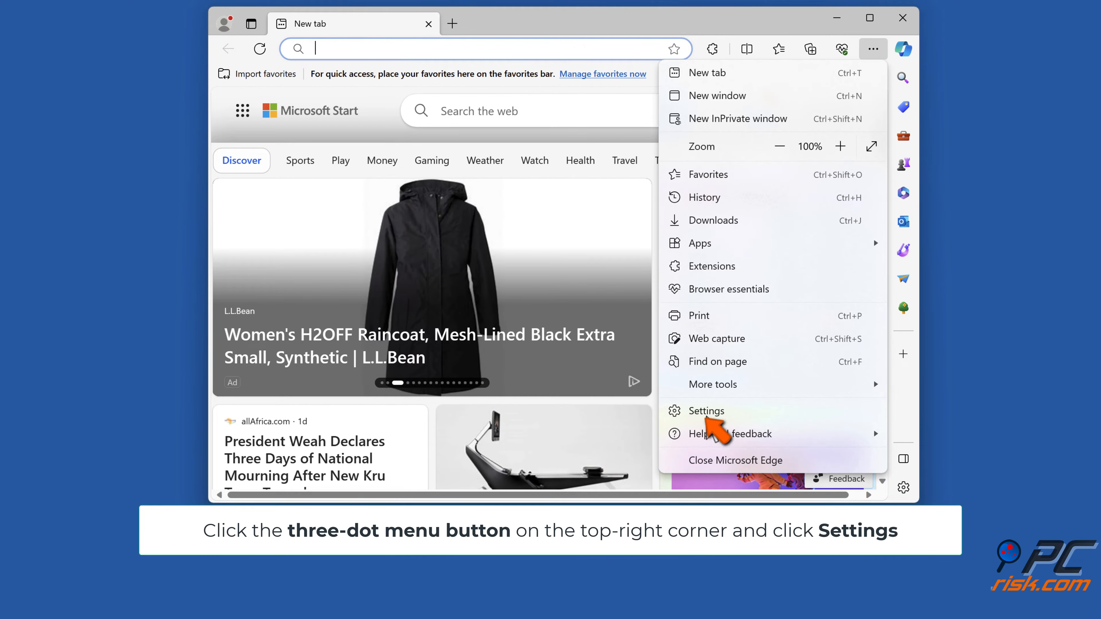
left_click(706, 416)
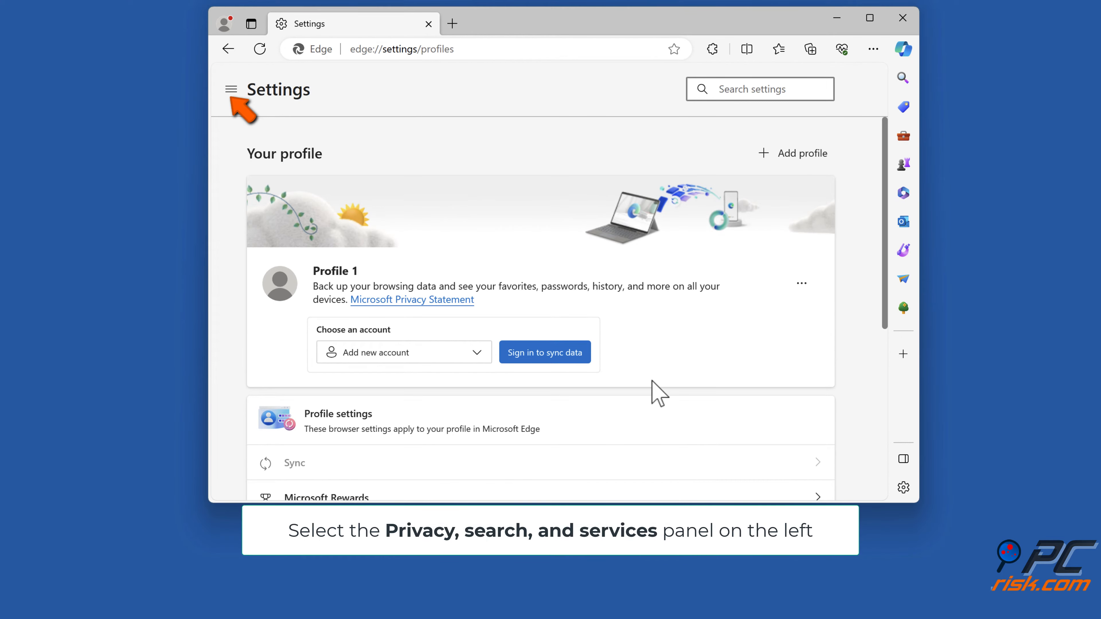
left_click(232, 90)
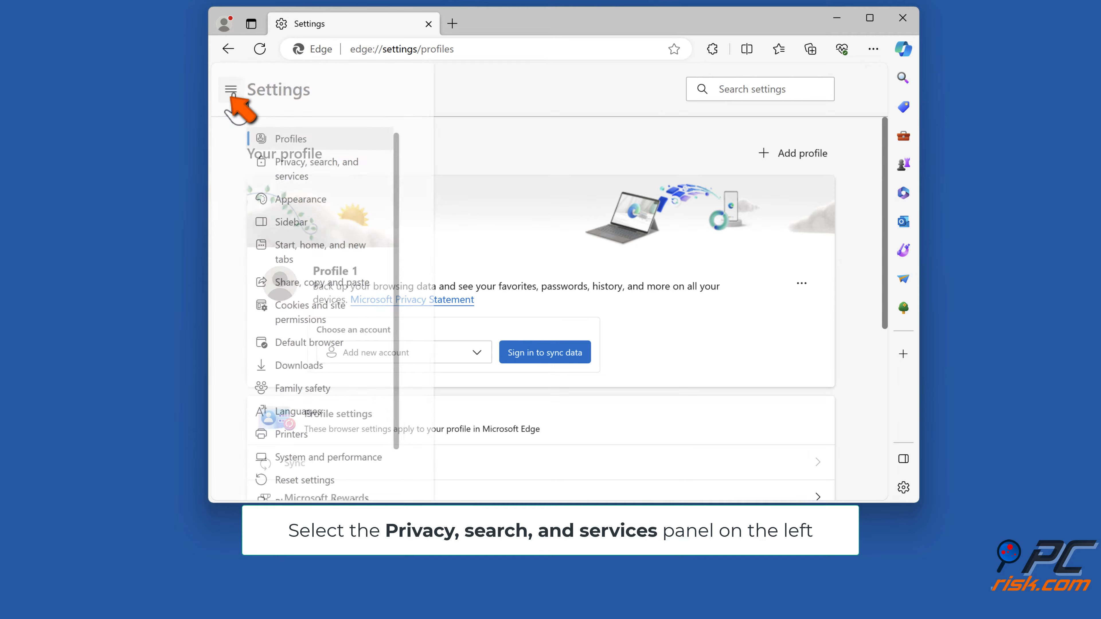
left_click(317, 172)
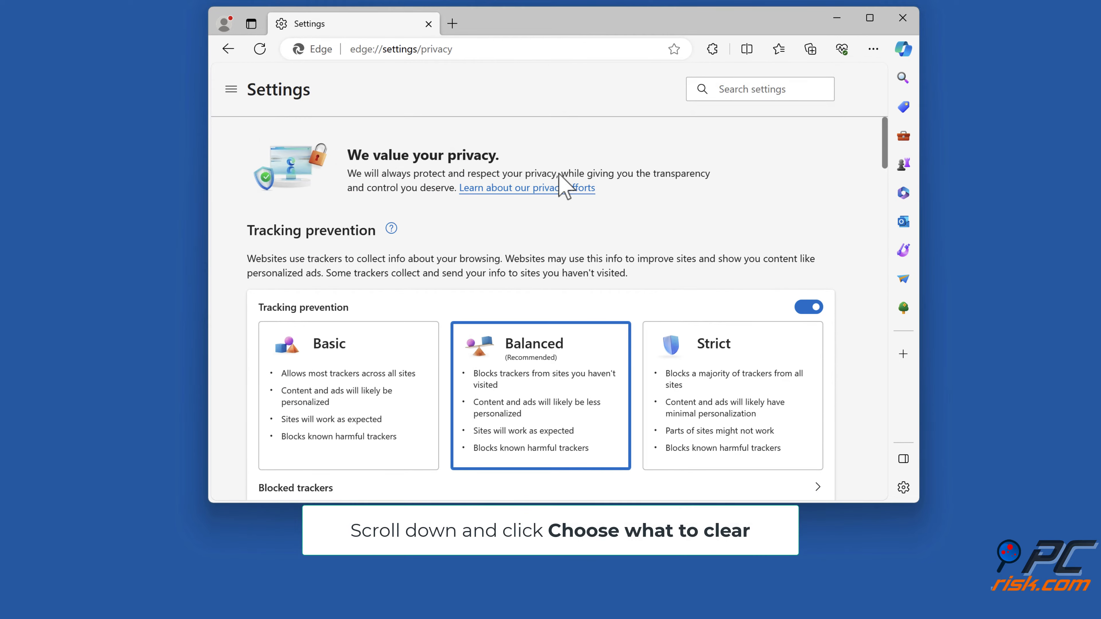
scroll(567, 178, "down", 10)
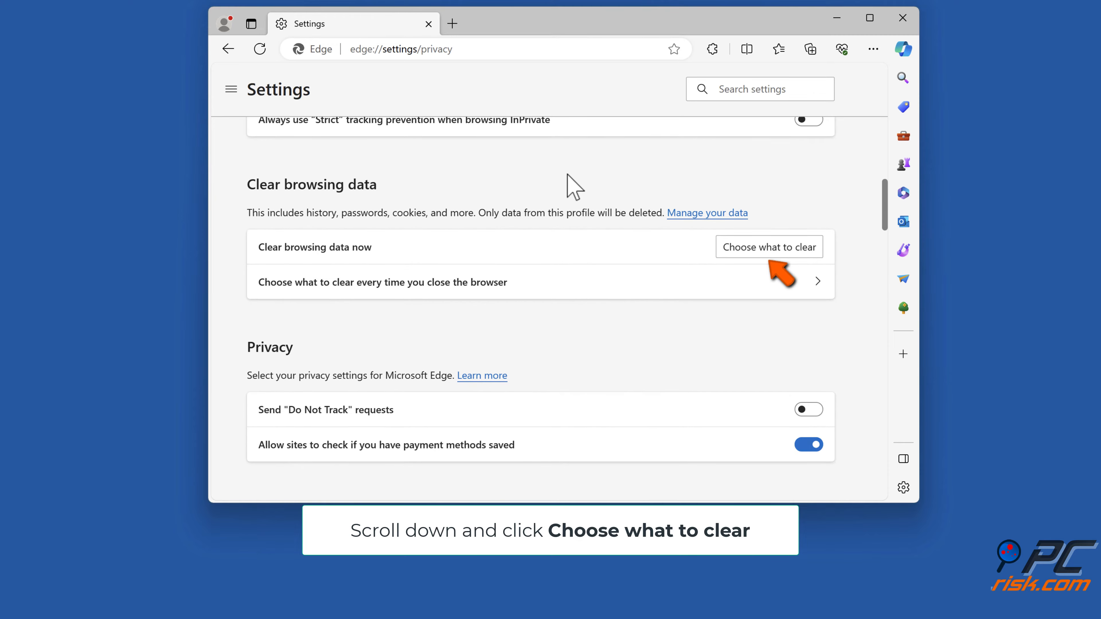
- Clear Cookies and other site data and Cached images and files for All time, leaving out browsing and download history
left_click(769, 254)
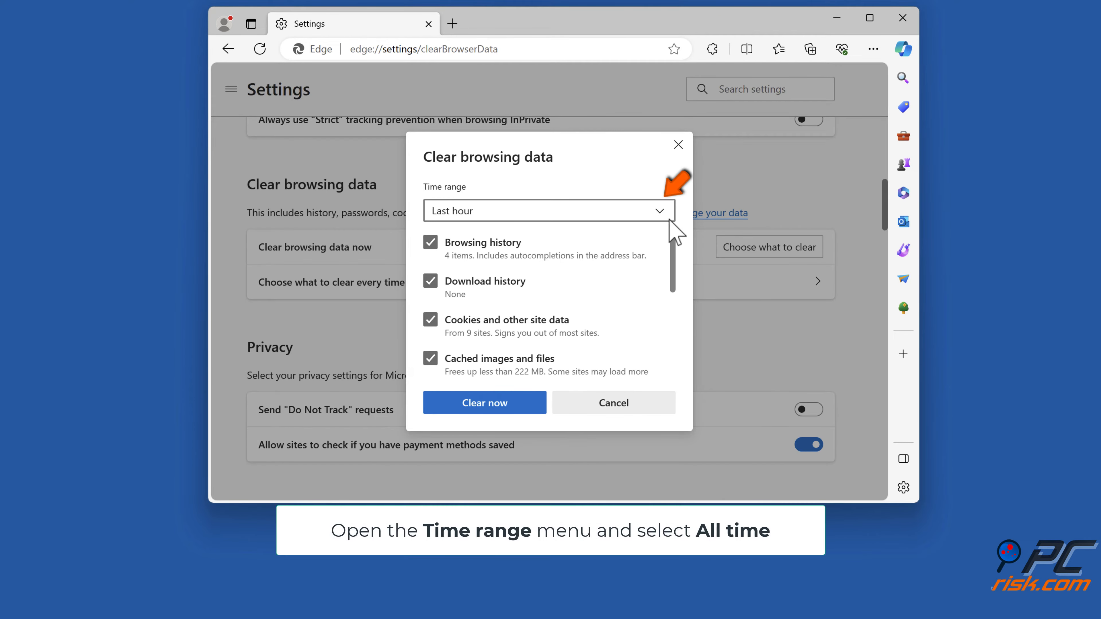
left_click(660, 211)
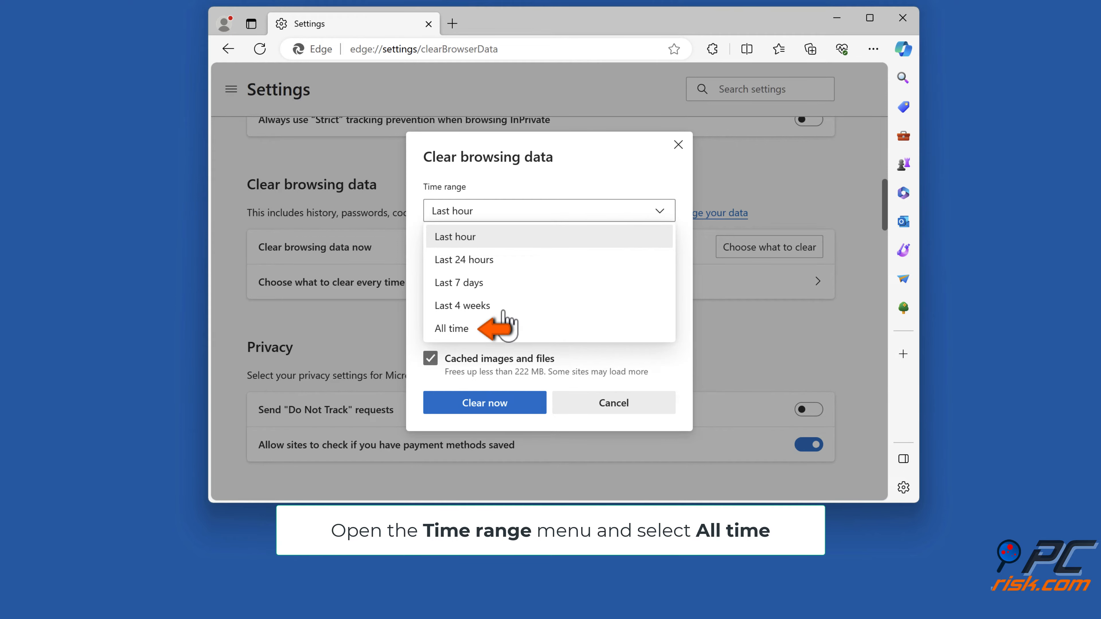
left_click(461, 336)
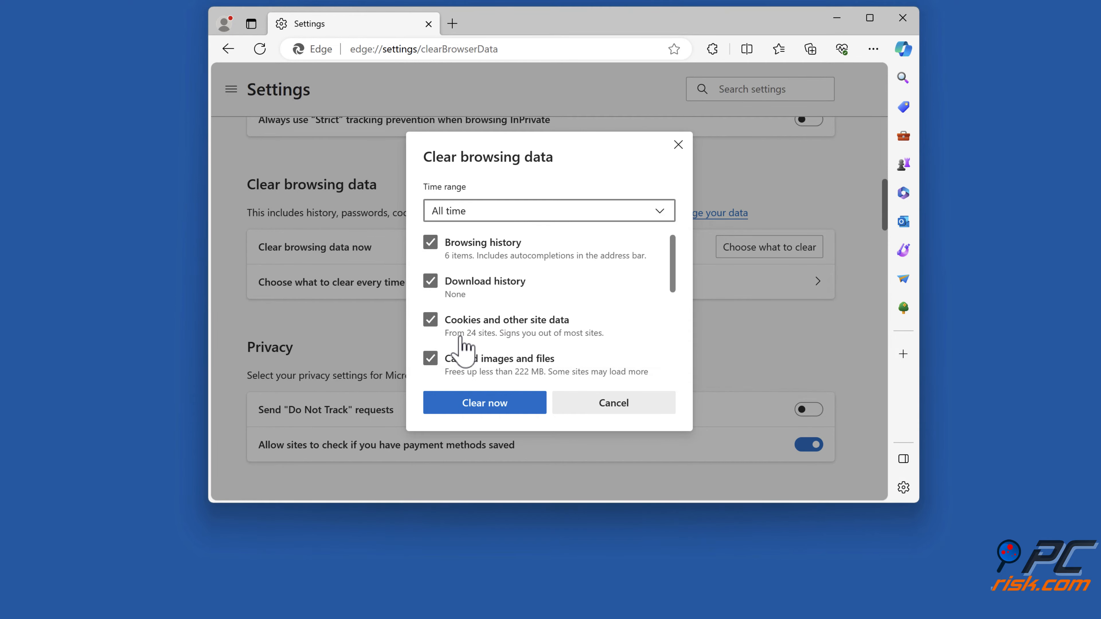
left_click(431, 247)
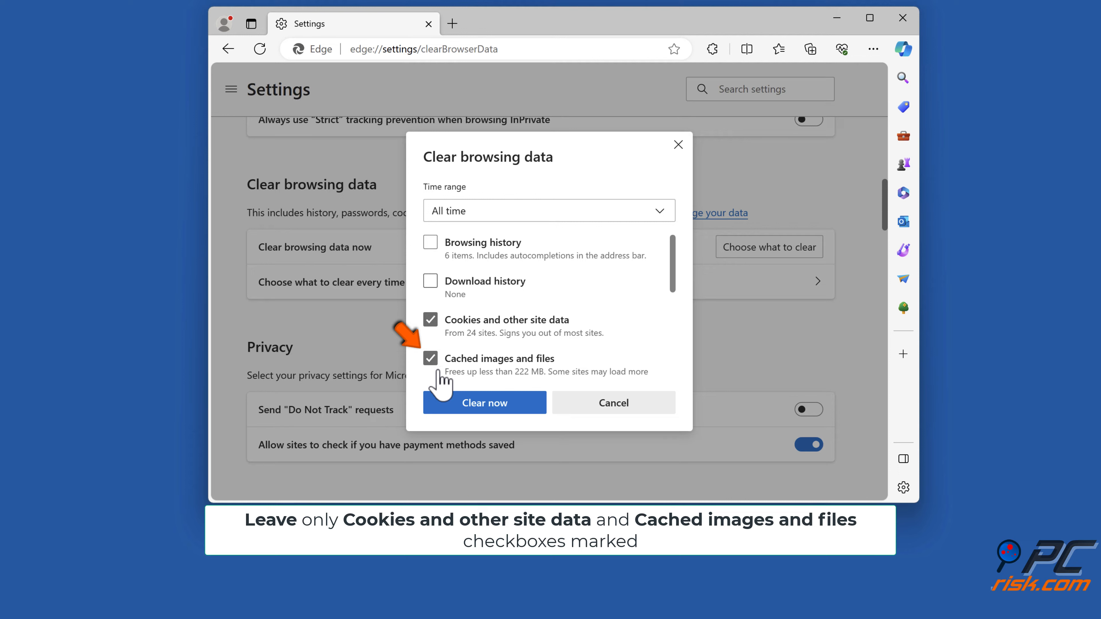
left_click(484, 403)
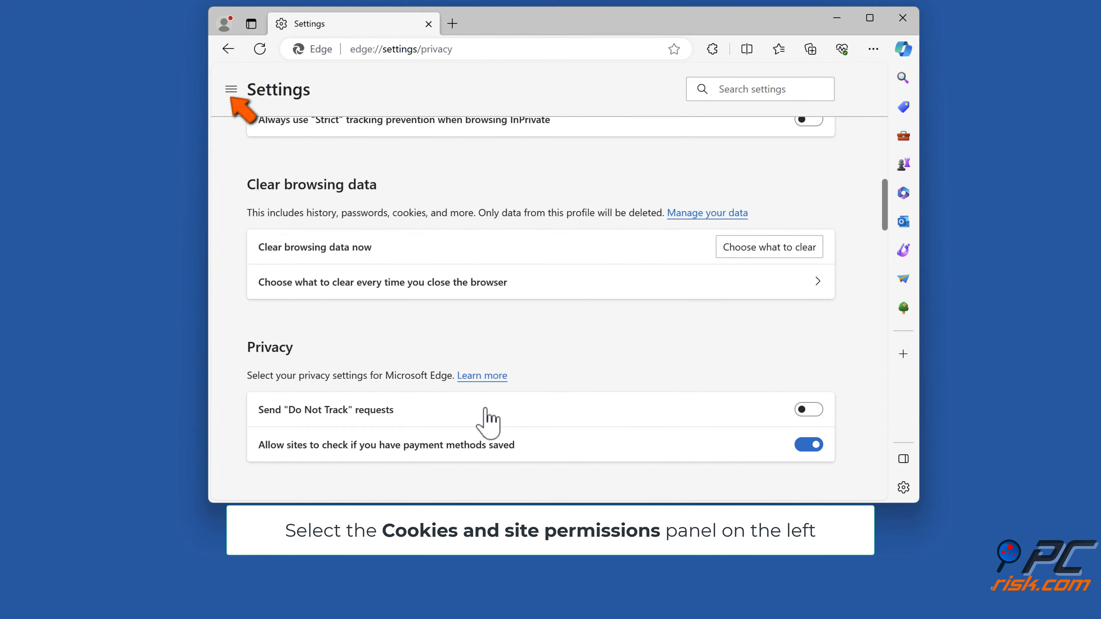
- Turn off Block third-party cookies in the Cookies and site data settings under Cookies and site permissions
left_click(231, 90)
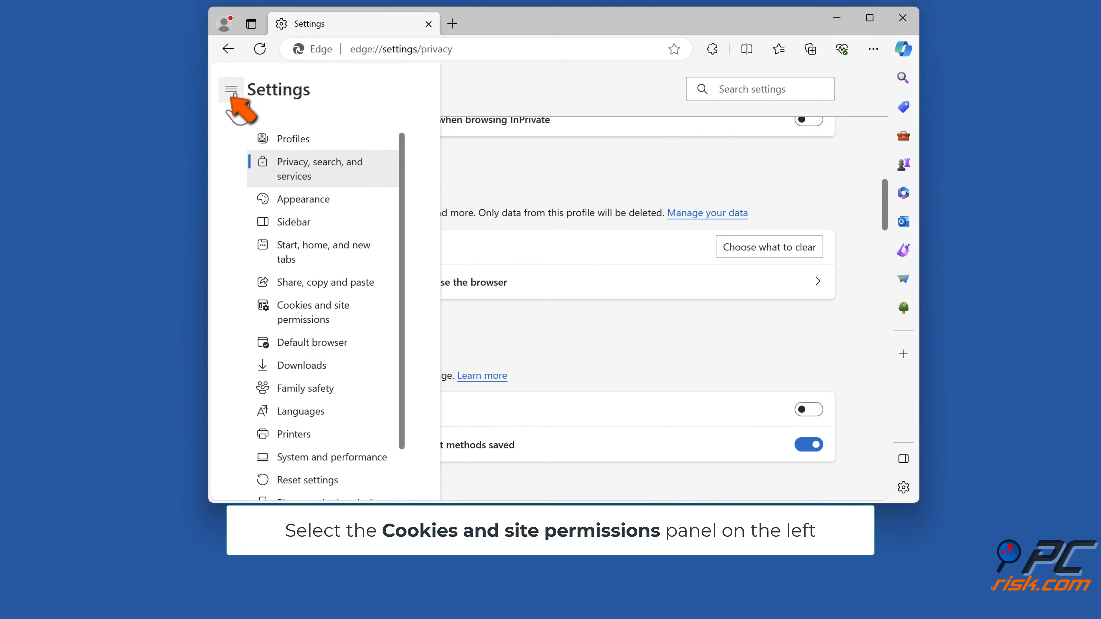
left_click(309, 316)
scroll(310, 329, "up", 10)
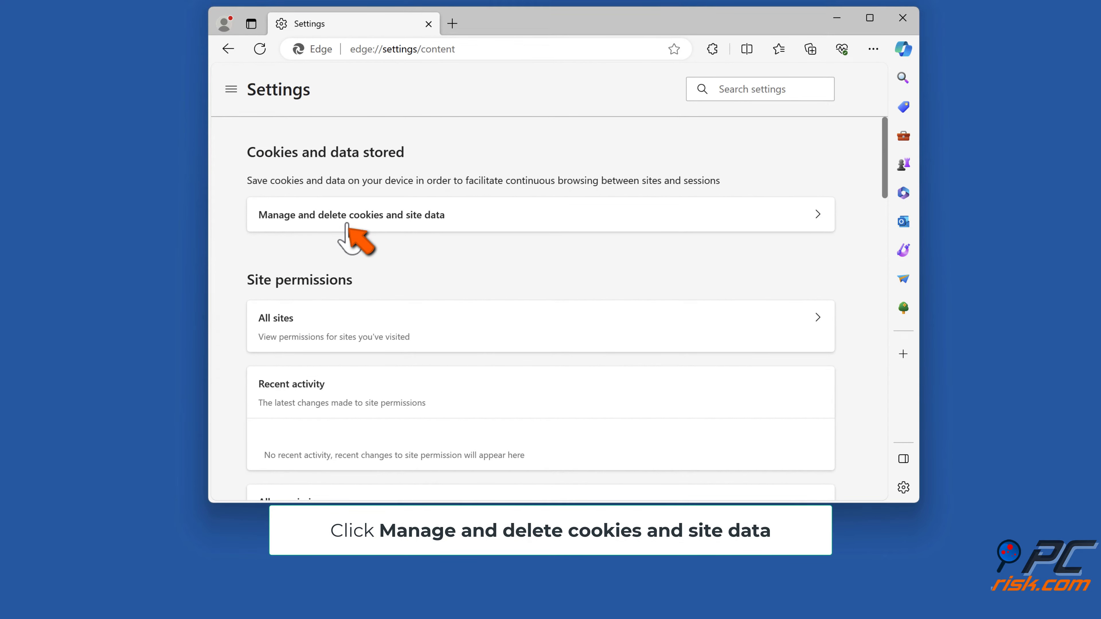
left_click(348, 225)
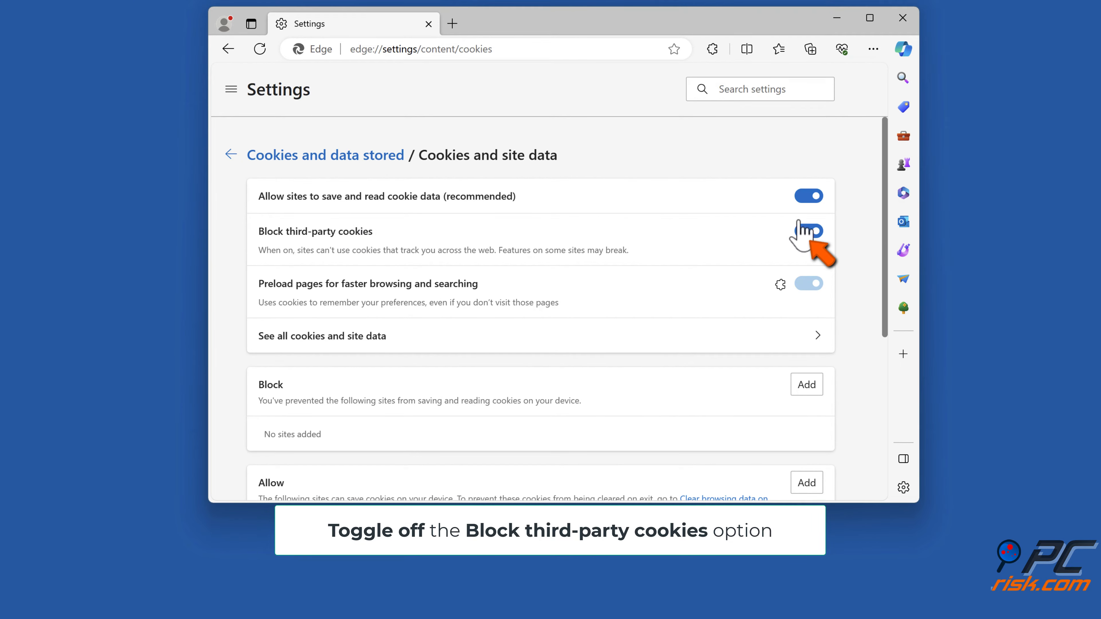
left_click(813, 233)
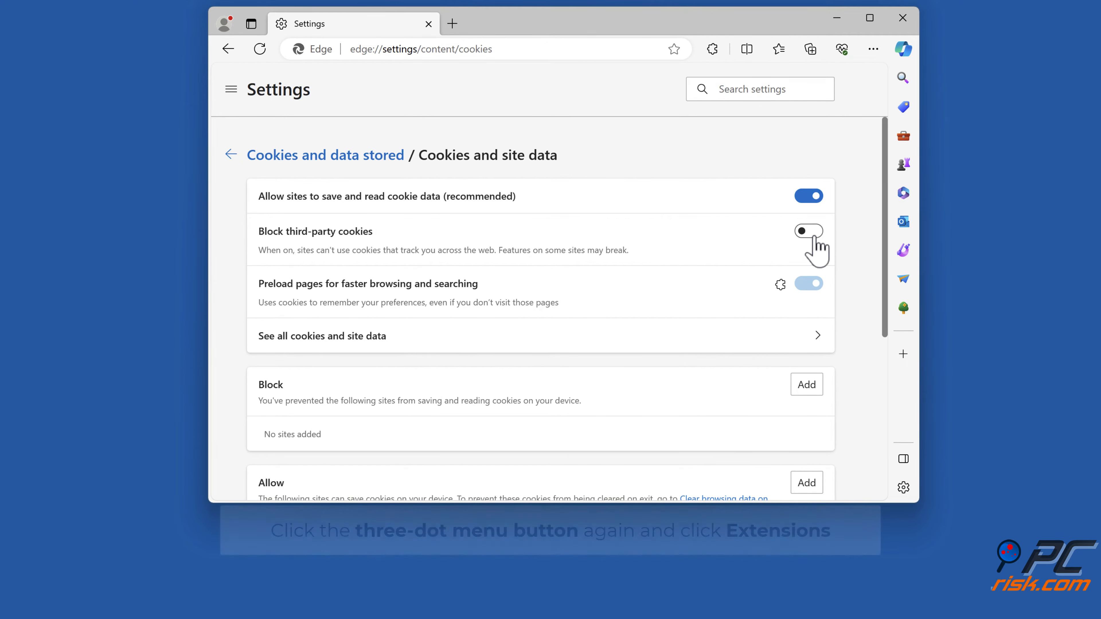
- Disable the Touch VPN extension on the extensions management page and close the browser window
left_click(873, 49)
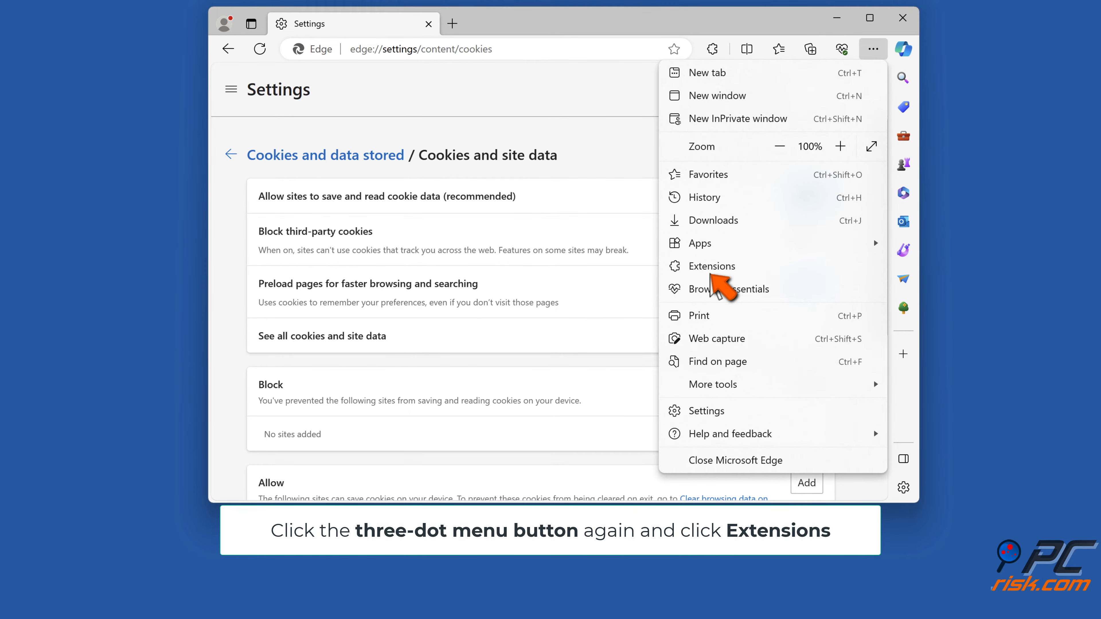
left_click(710, 266)
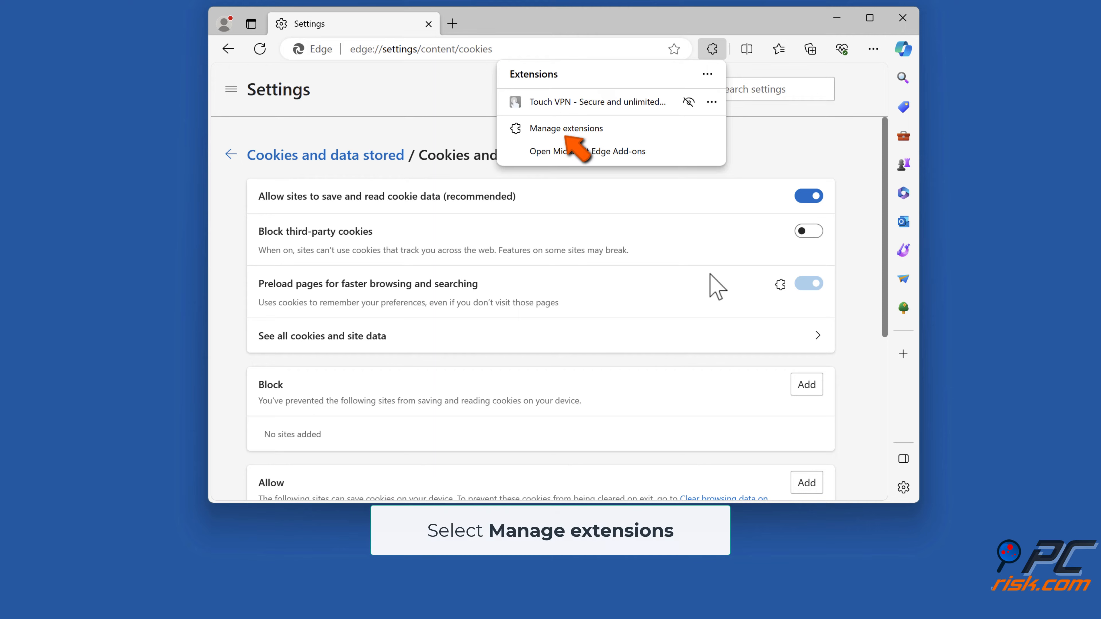
left_click(566, 132)
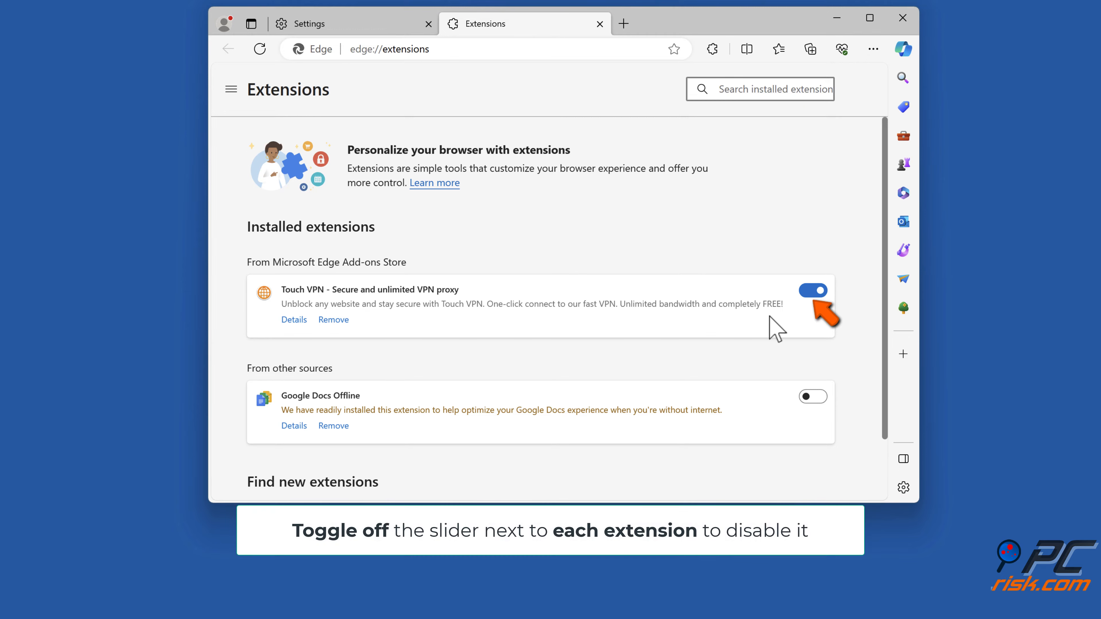
left_click(813, 290)
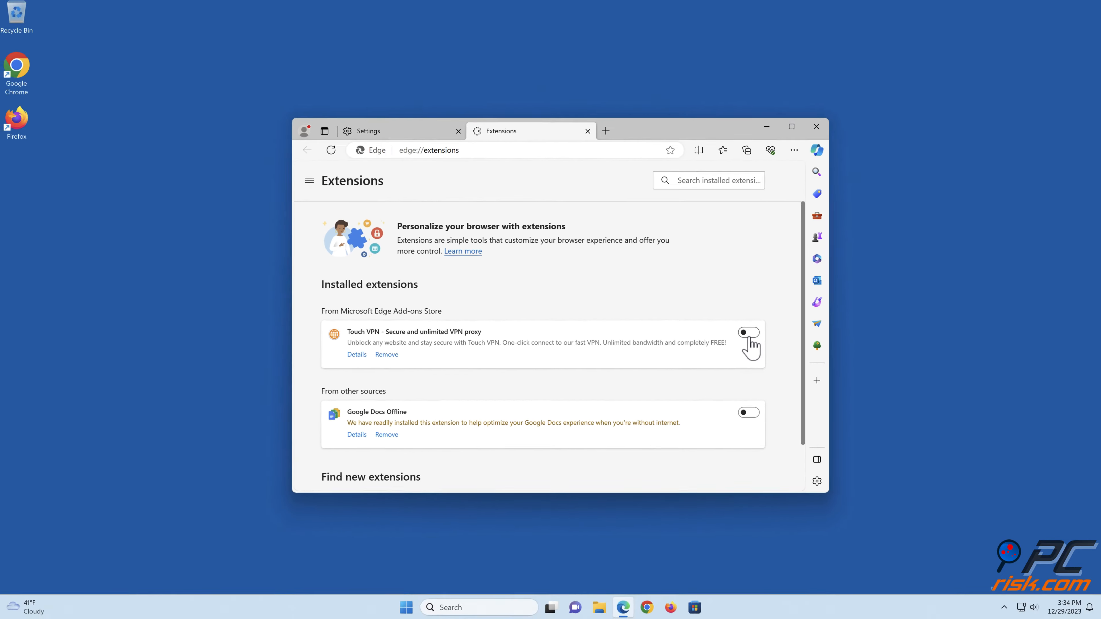
left_click(814, 129)
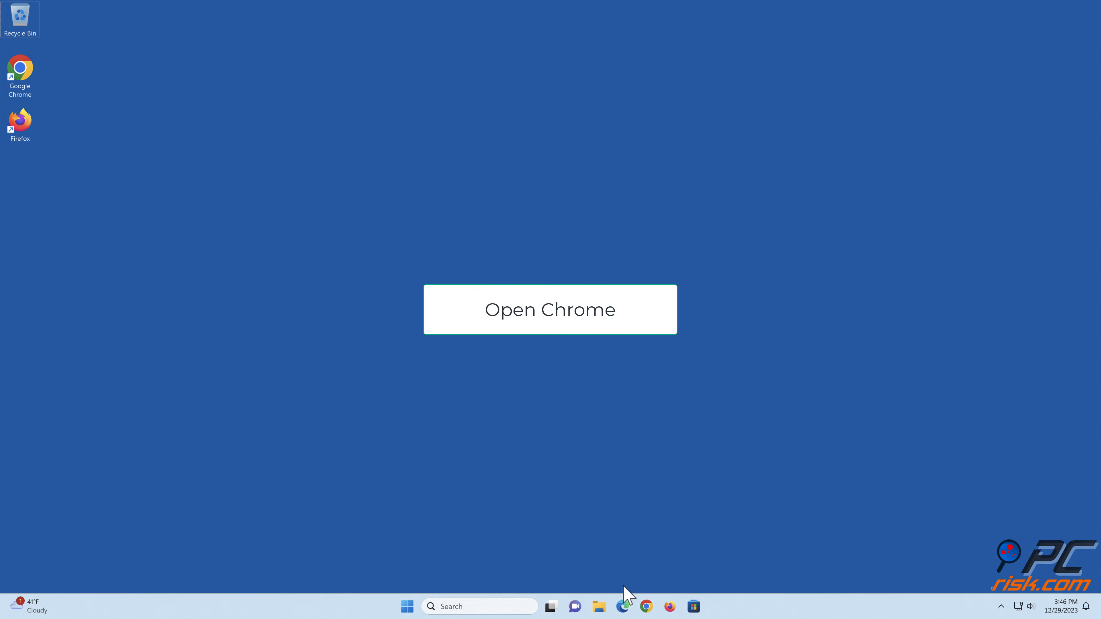
- Switch to Google Chrome, visit the Chrome Web Store and search it for "modheader"
left_click(646, 606)
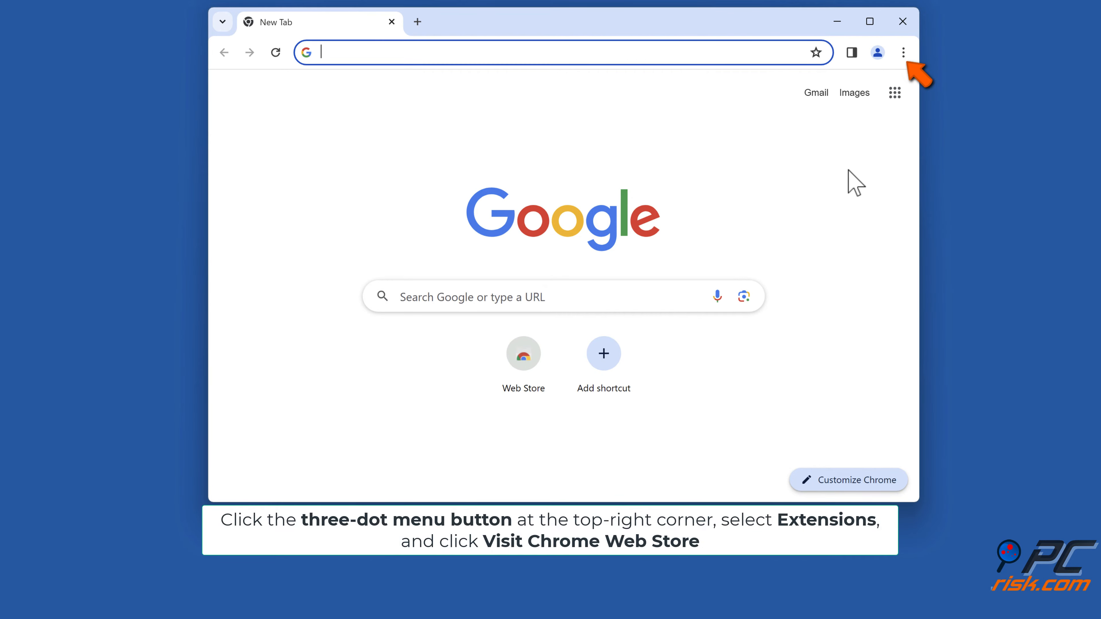
left_click(904, 53)
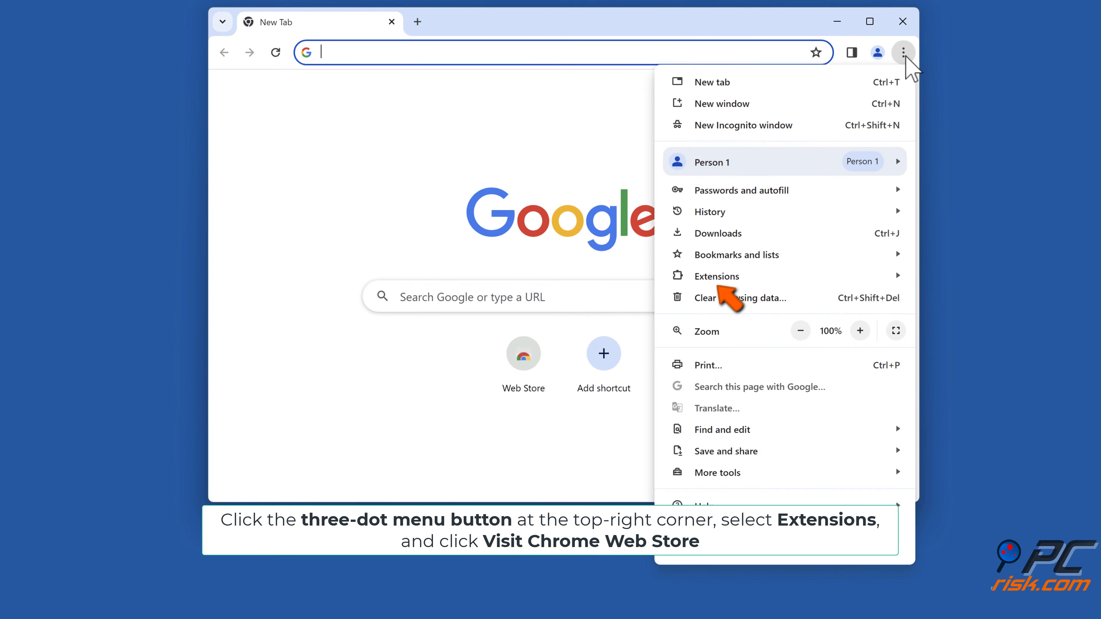
mouse_move(742, 281)
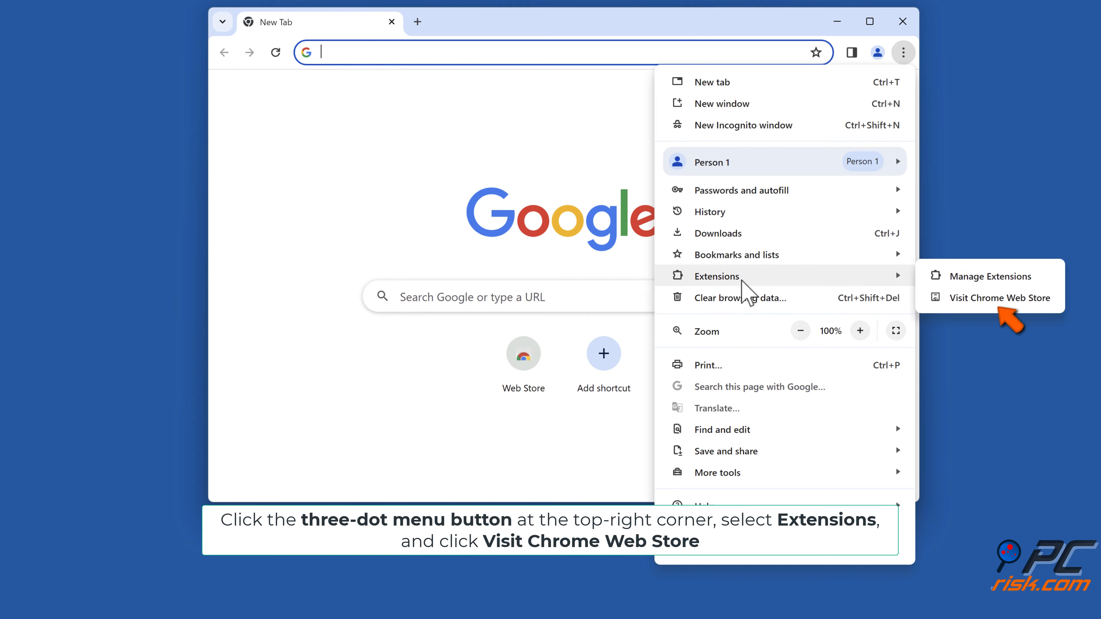
left_click(989, 299)
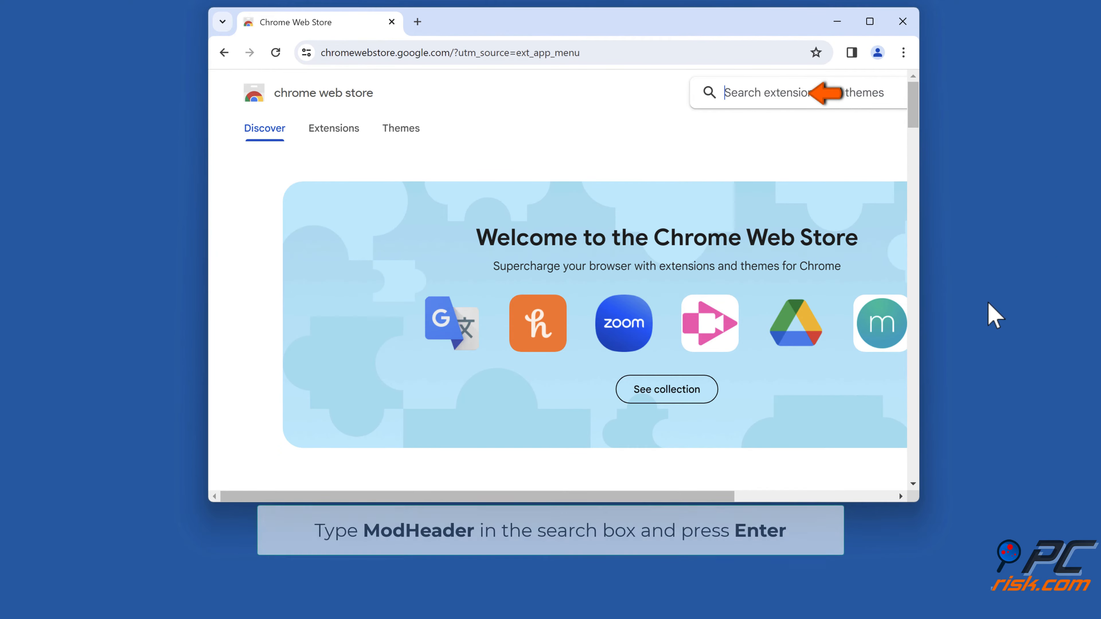
left_click(801, 98)
type("modheader")
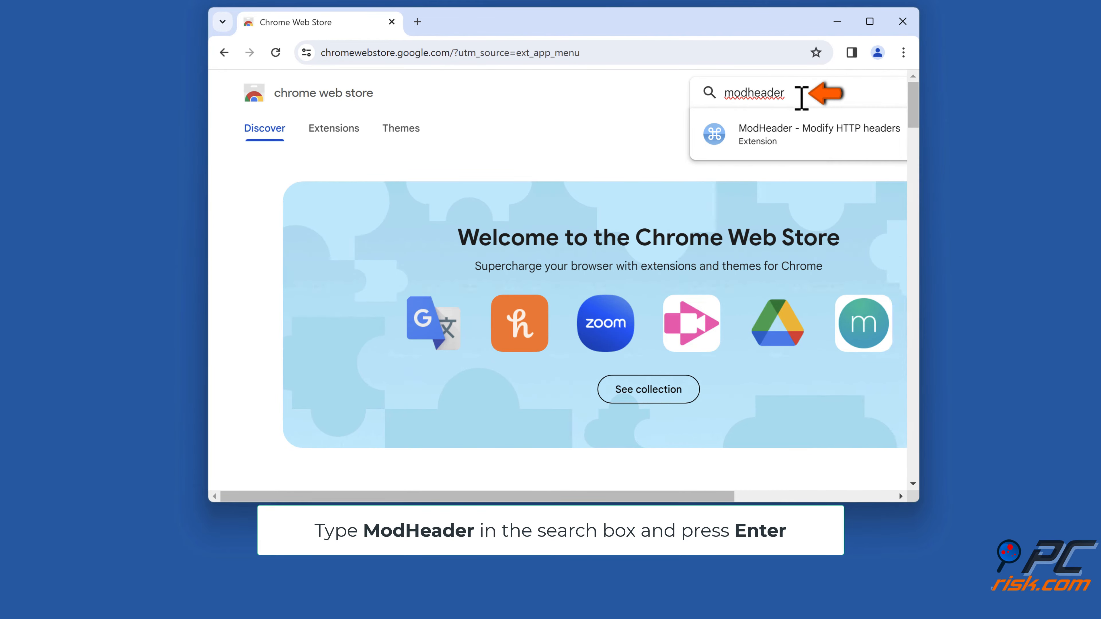
key("Return")
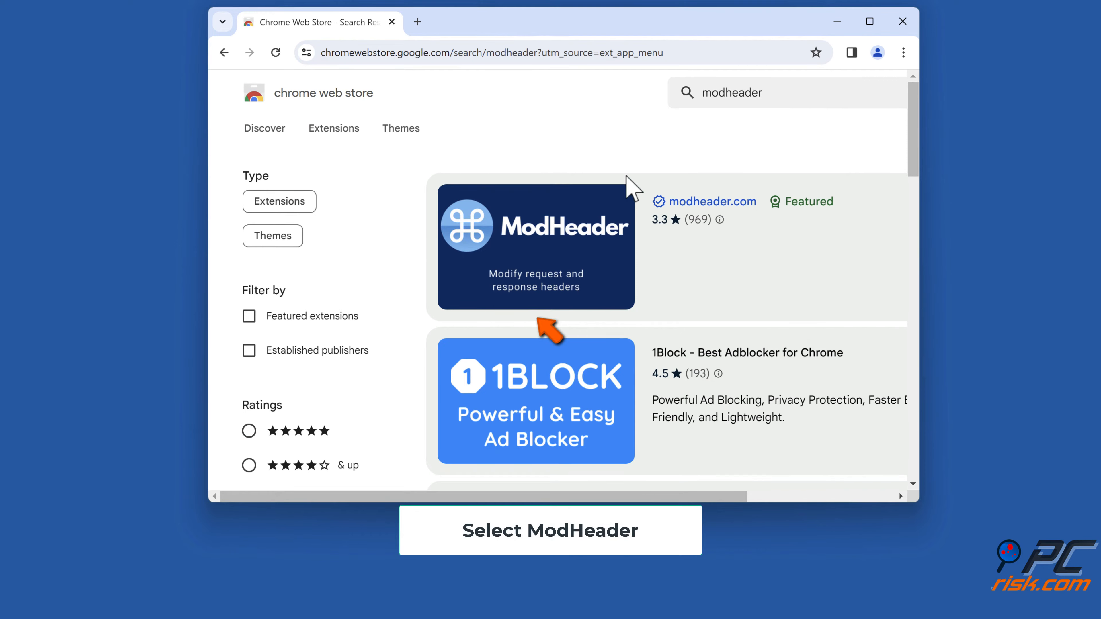
- Install the ModHeader extension from its store page, accepting the requested permissions
left_click(554, 246)
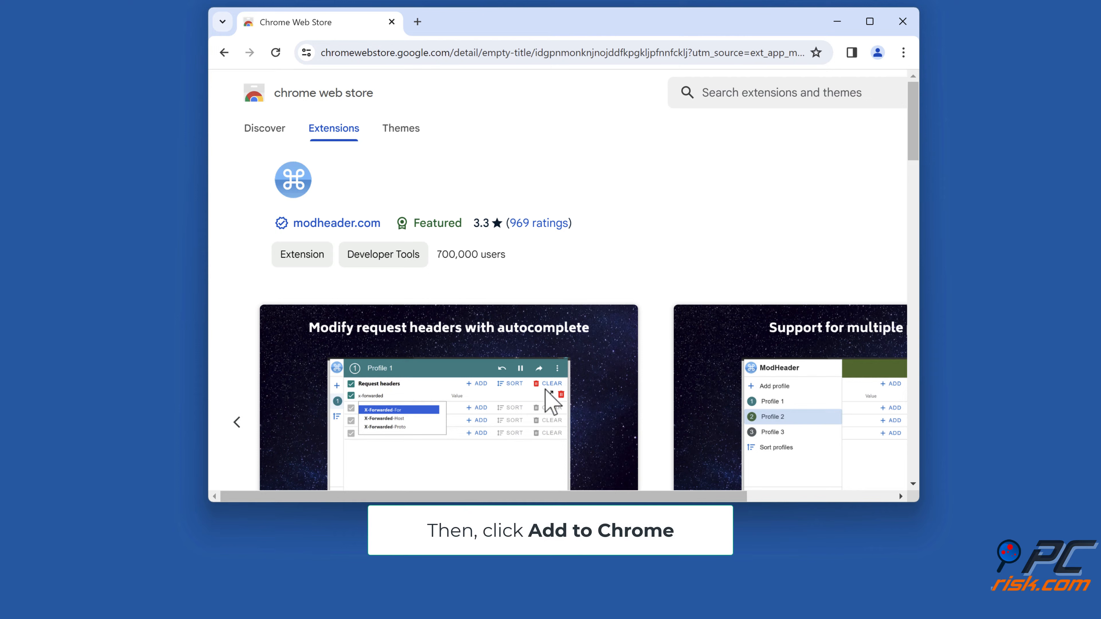
left_click_drag(557, 496, 701, 496)
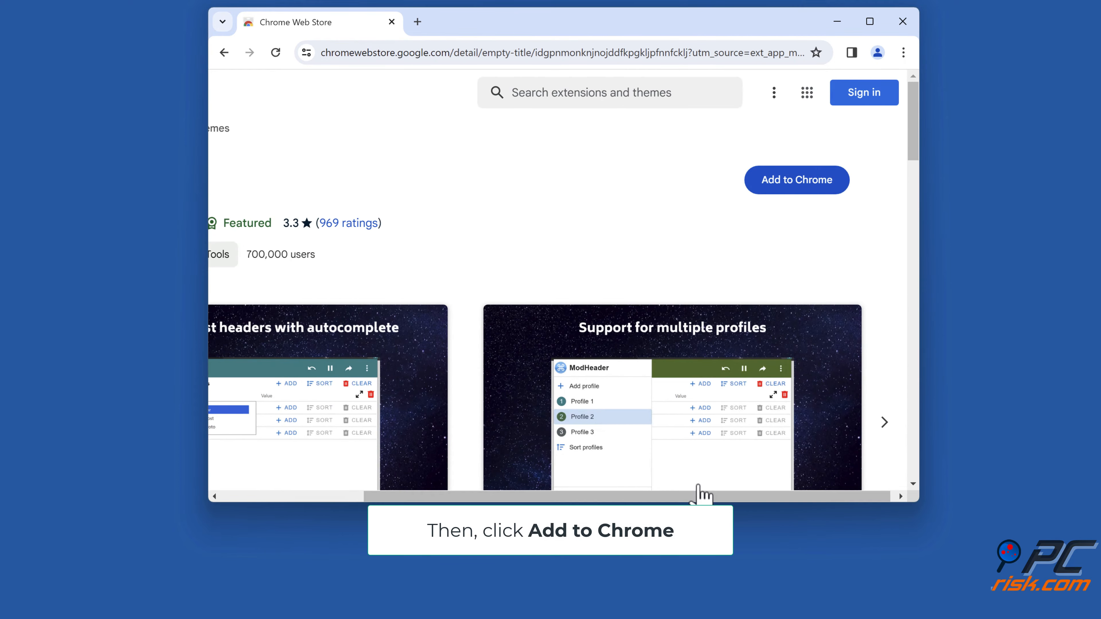
left_click(790, 197)
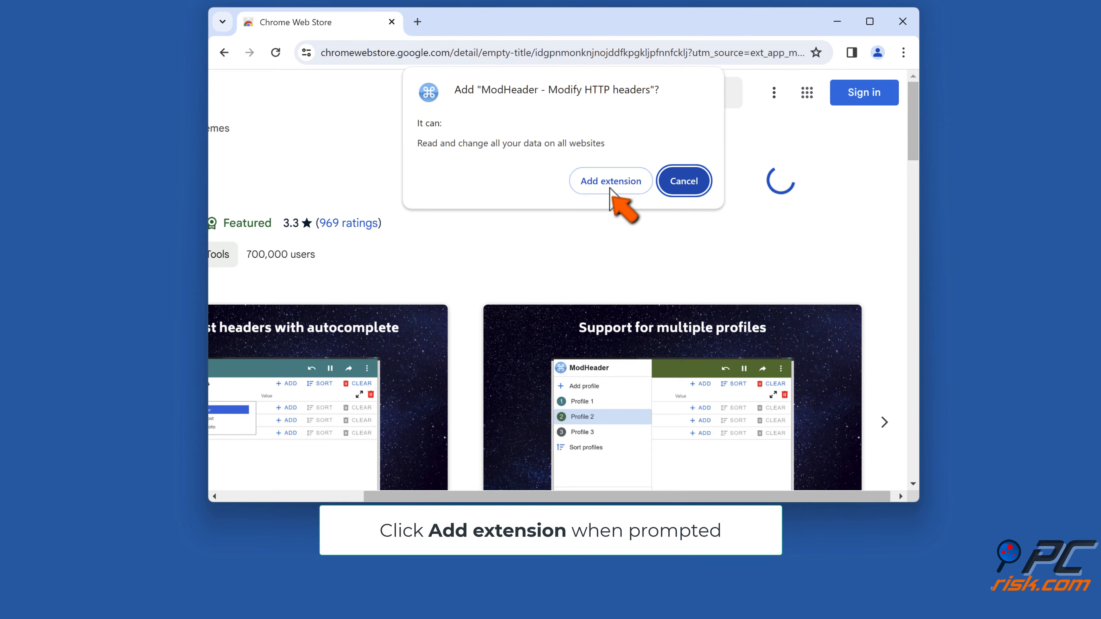
left_click(610, 188)
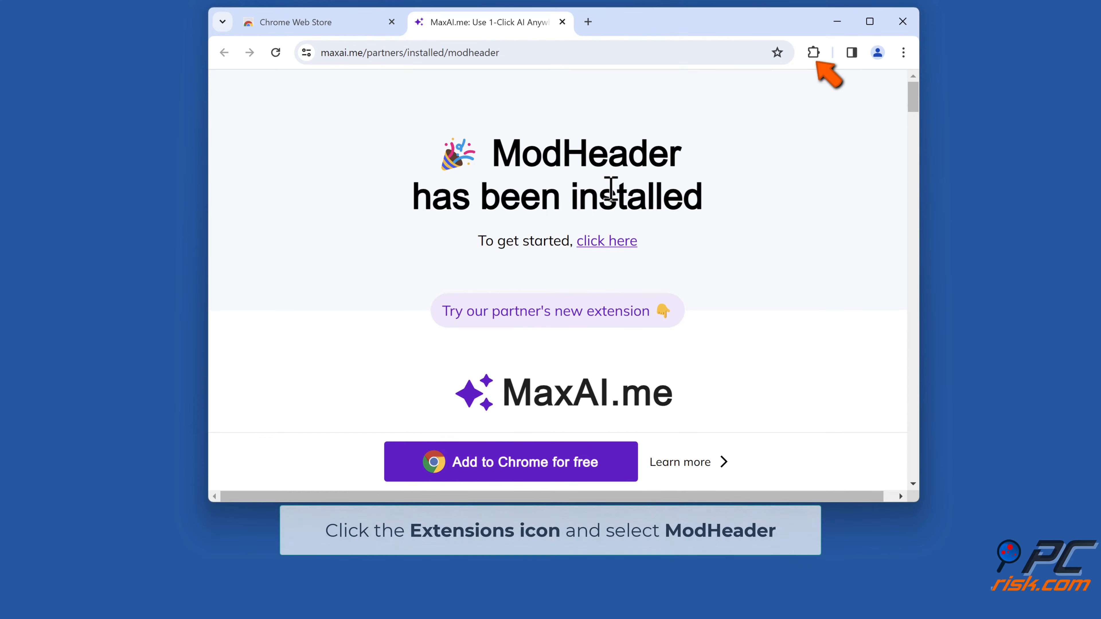
- Open the ModHeader extension and set the request header name to X-Forwarded-For
left_click(815, 53)
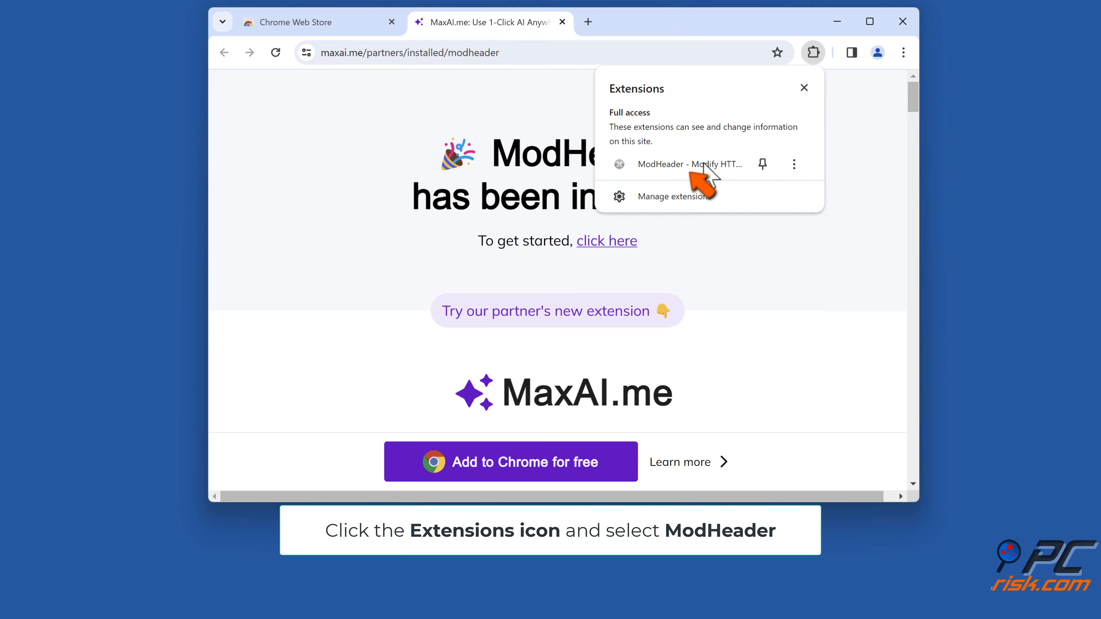
left_click(695, 164)
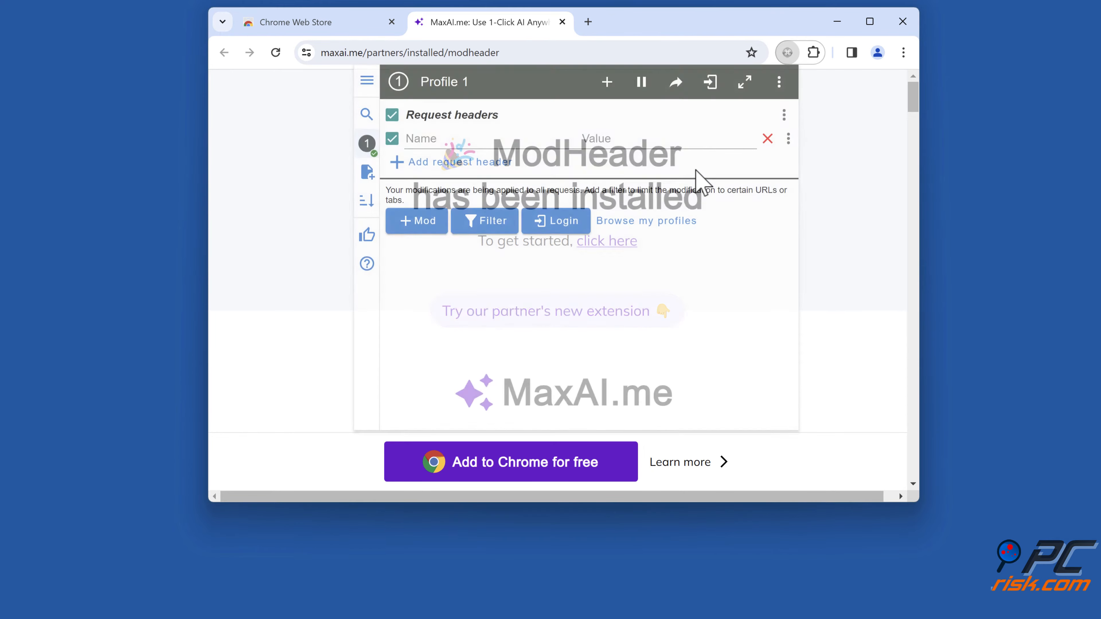
left_click(453, 140)
type("x-forwarded-for")
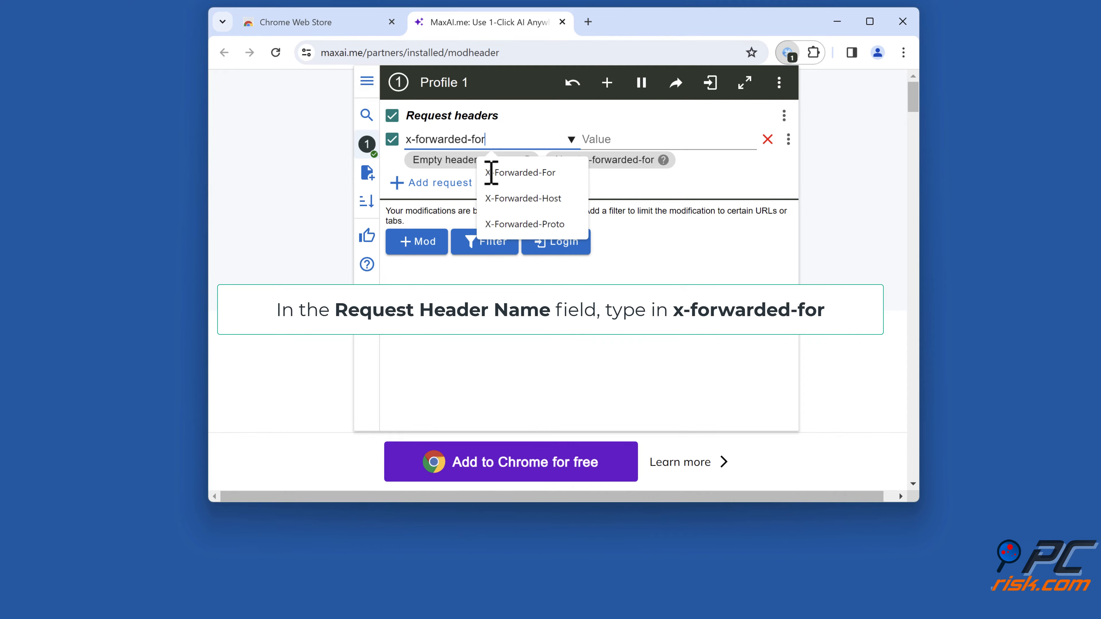
left_click(508, 173)
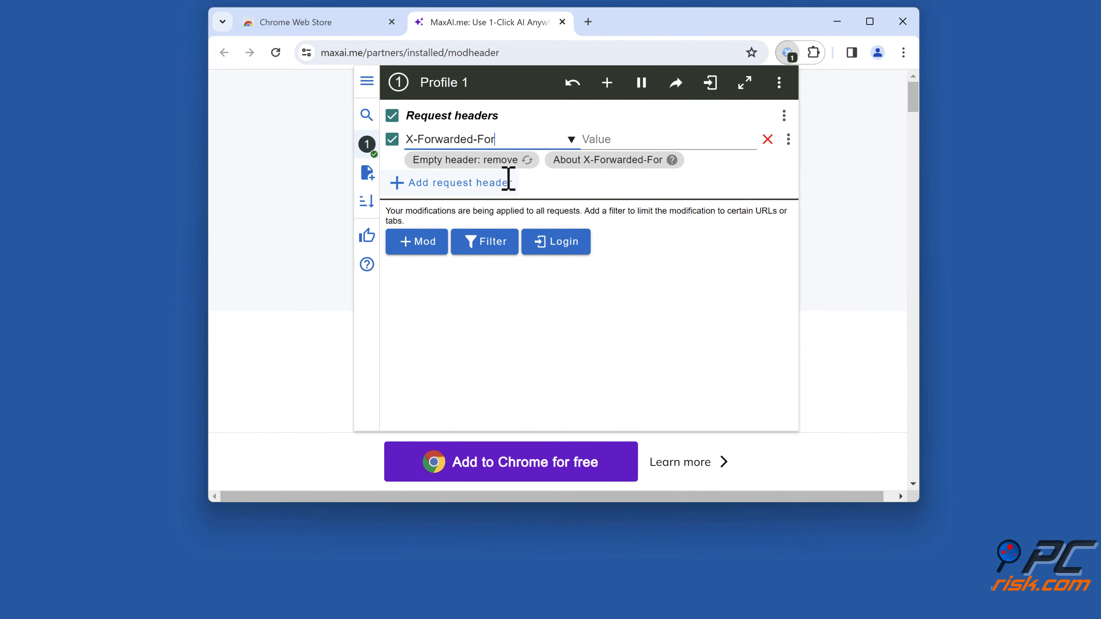
- Set the X-Forwarded-For header's value to 1.1.1.1, then dismiss ModHeader and close the browser window
left_click(616, 141)
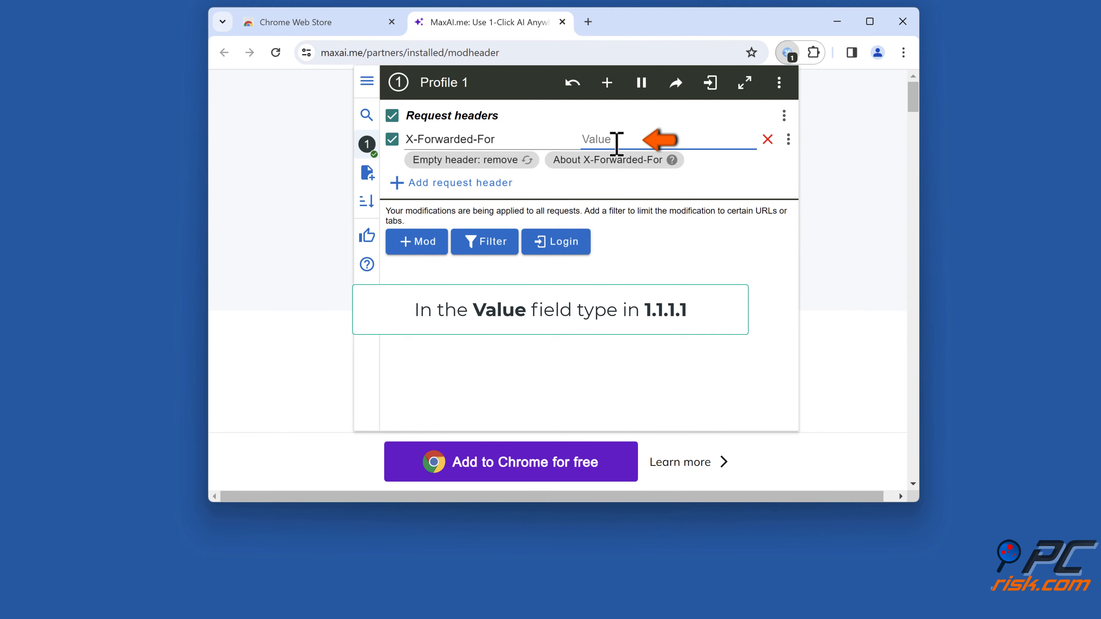
type("1.1.1.1")
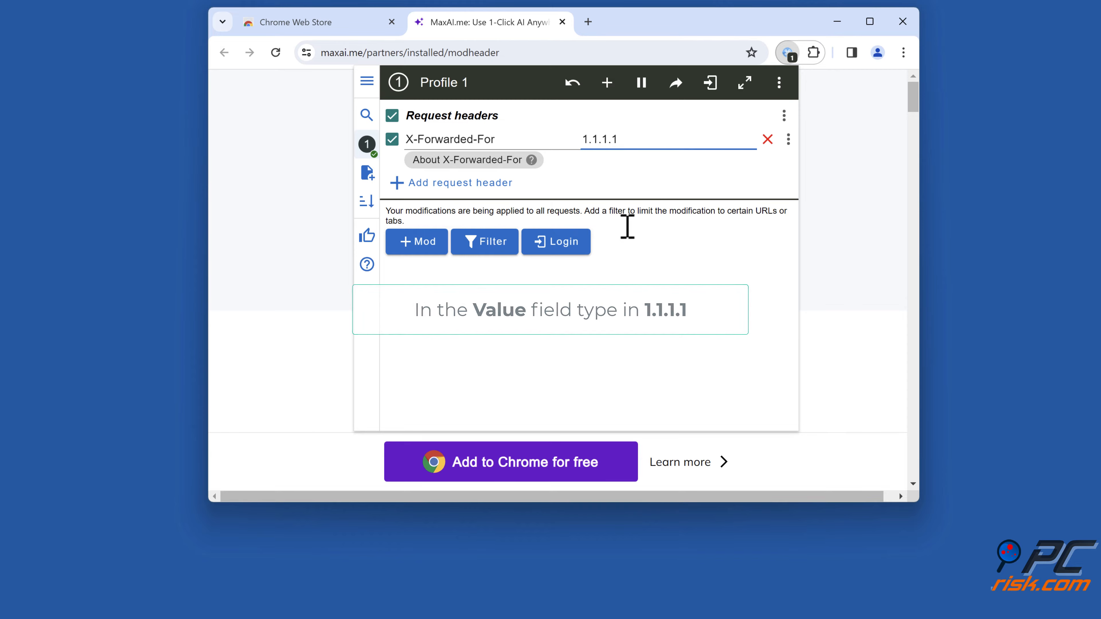
left_click(633, 270)
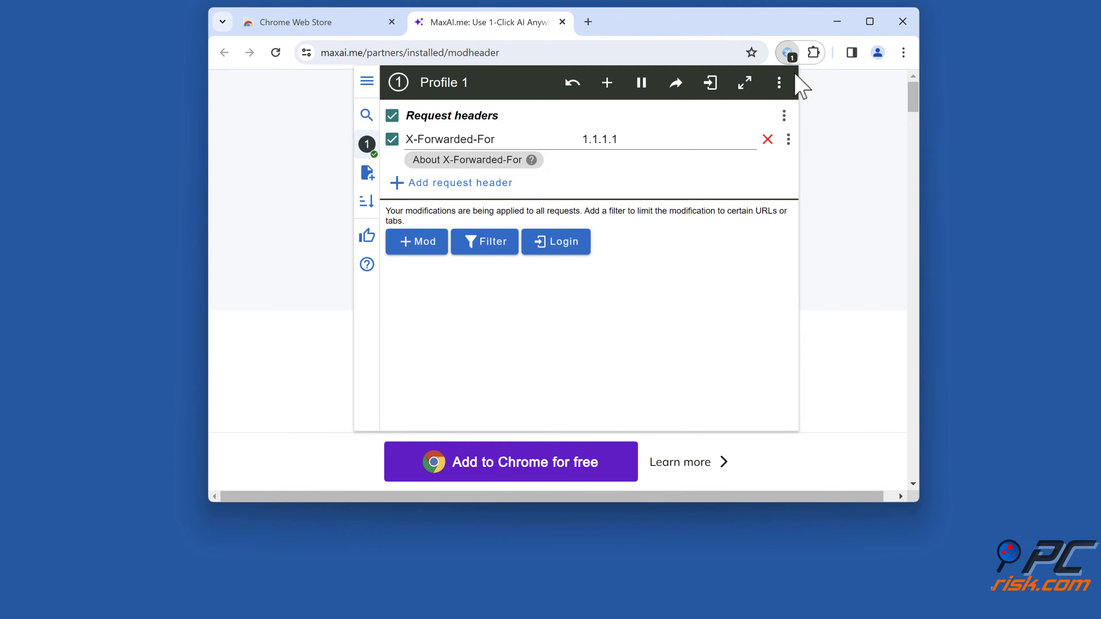
left_click(786, 52)
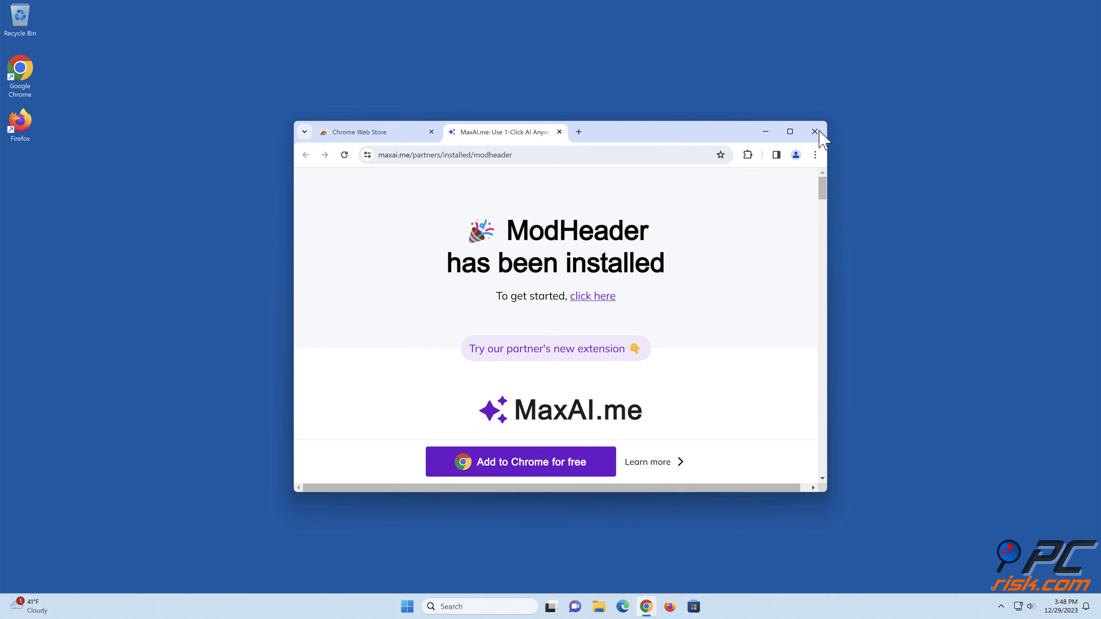
left_click(815, 131)
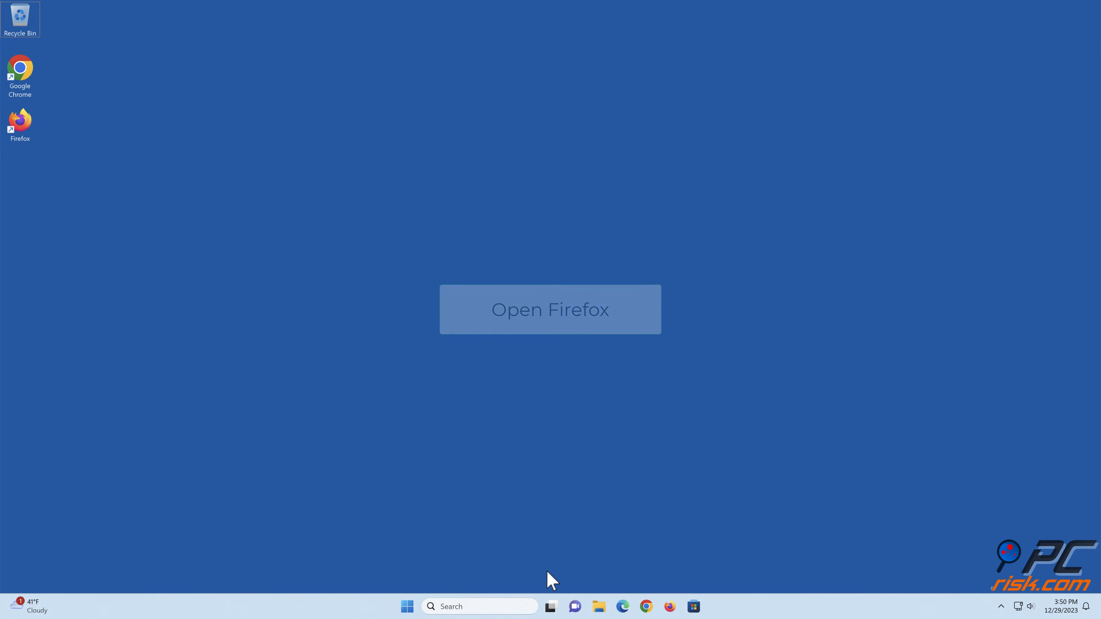
- Switch to Firefox, open the add-ons manager and search for "modheader" among the available add-ons
left_click(670, 606)
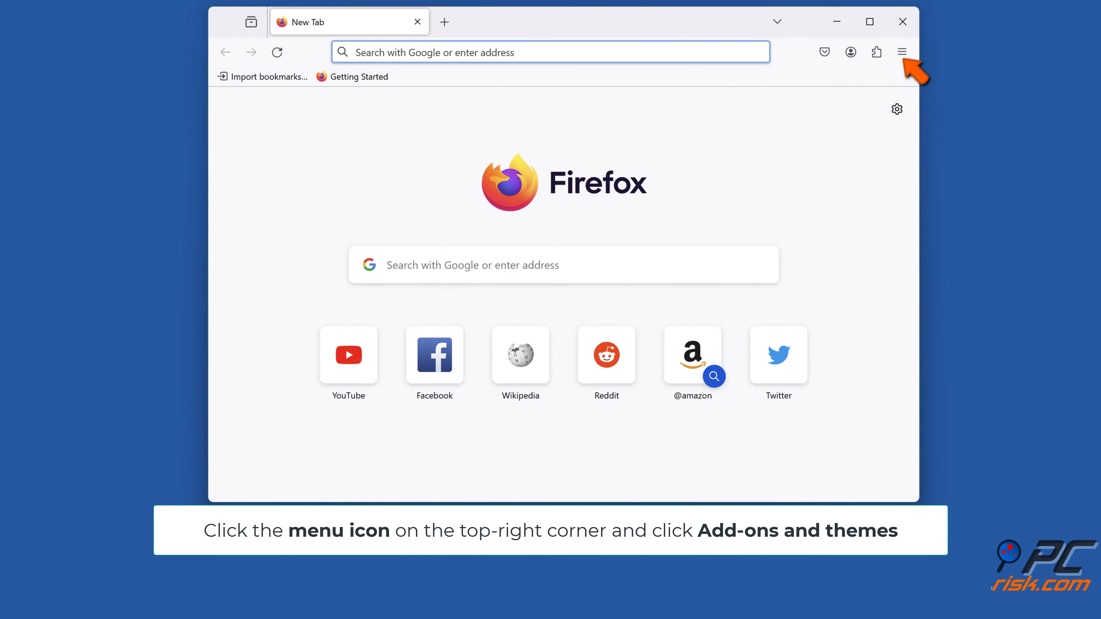
left_click(902, 53)
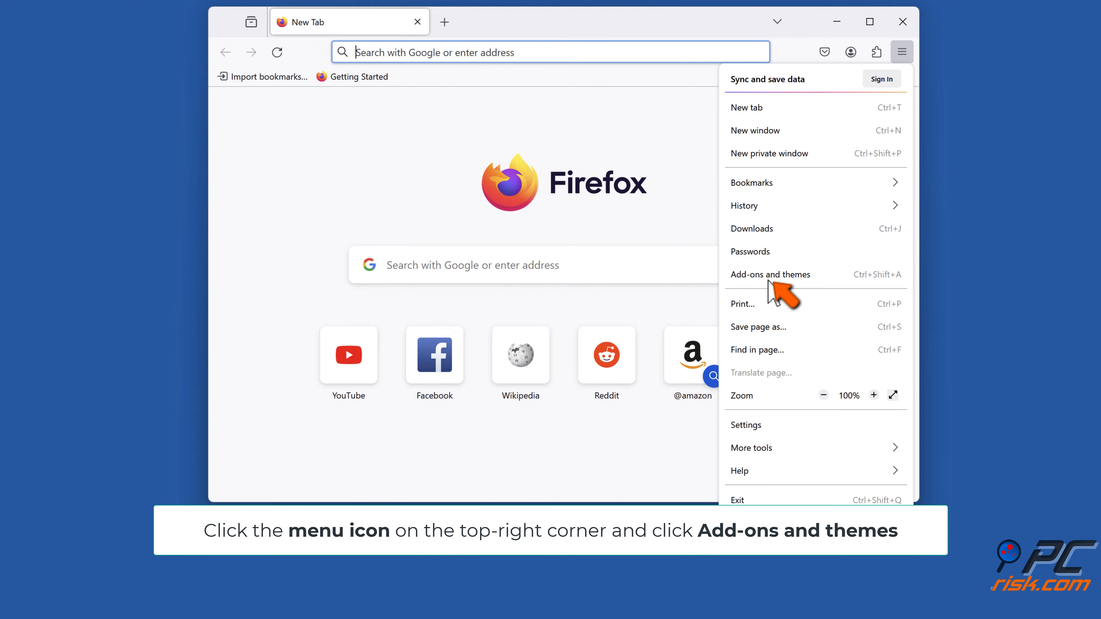
left_click(768, 277)
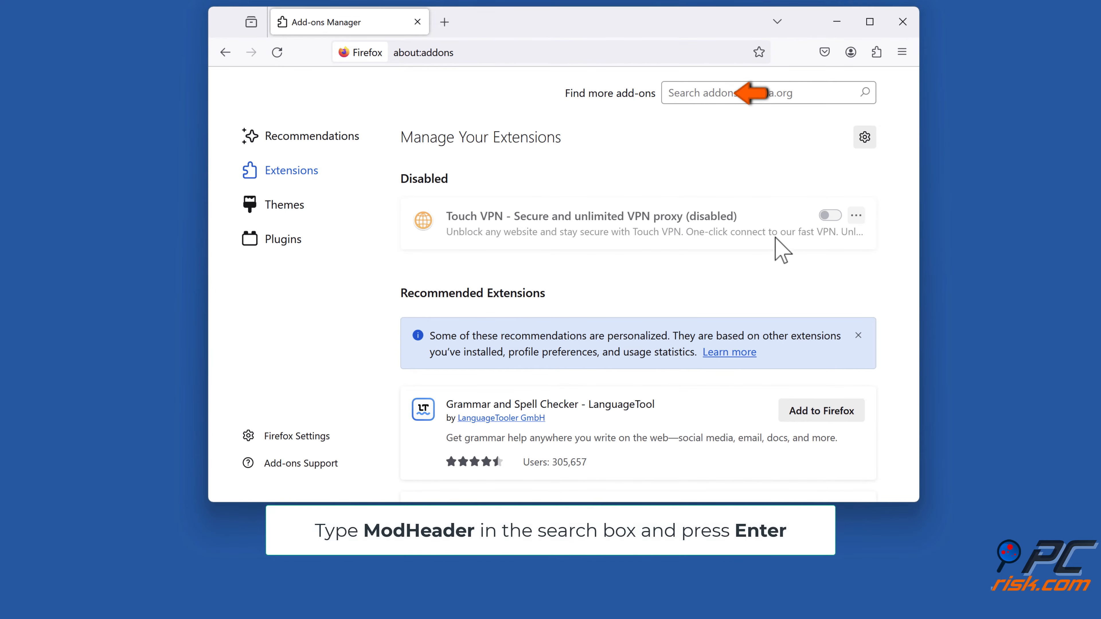
left_click(805, 95)
type("modheader")
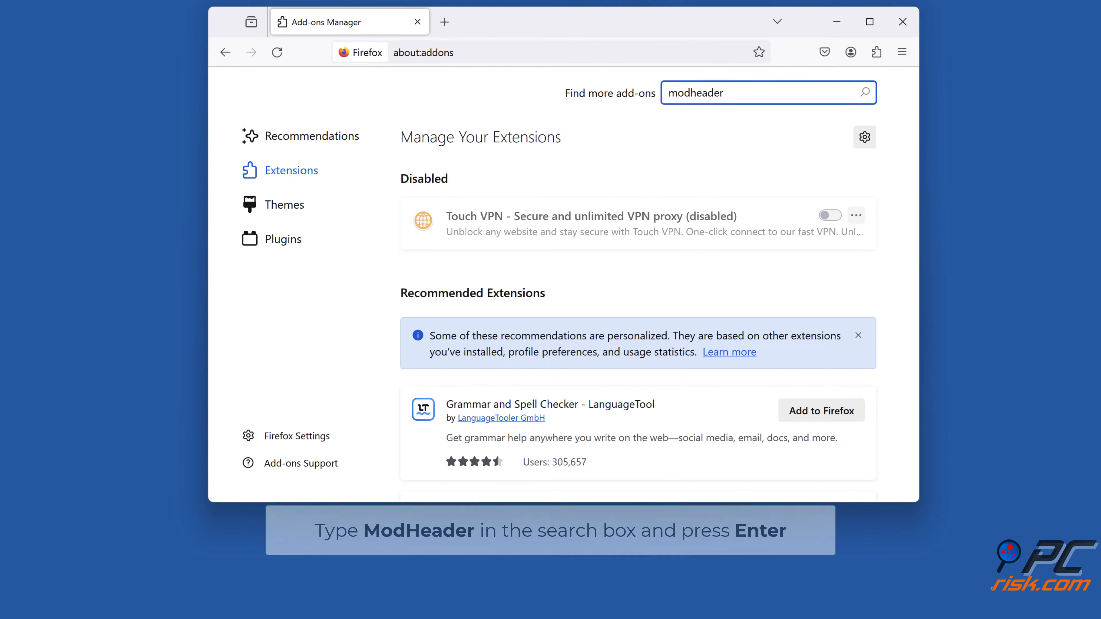
key("Return")
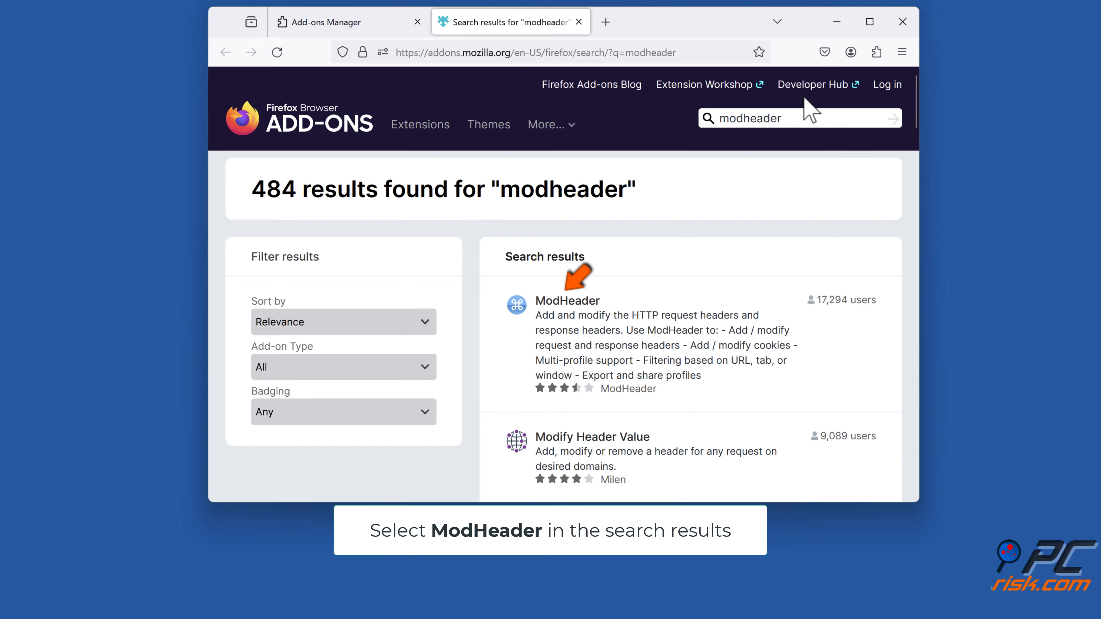
- Install the ModHeader add-on from its search result, granting the requested permission and acknowledging the installation
left_click(581, 313)
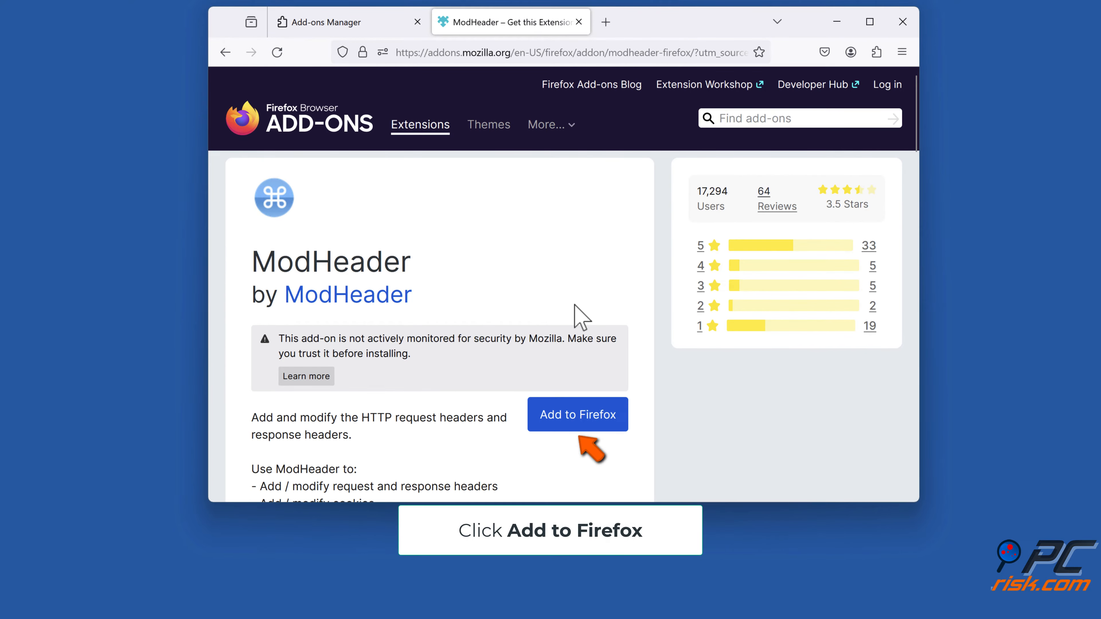
left_click(578, 427)
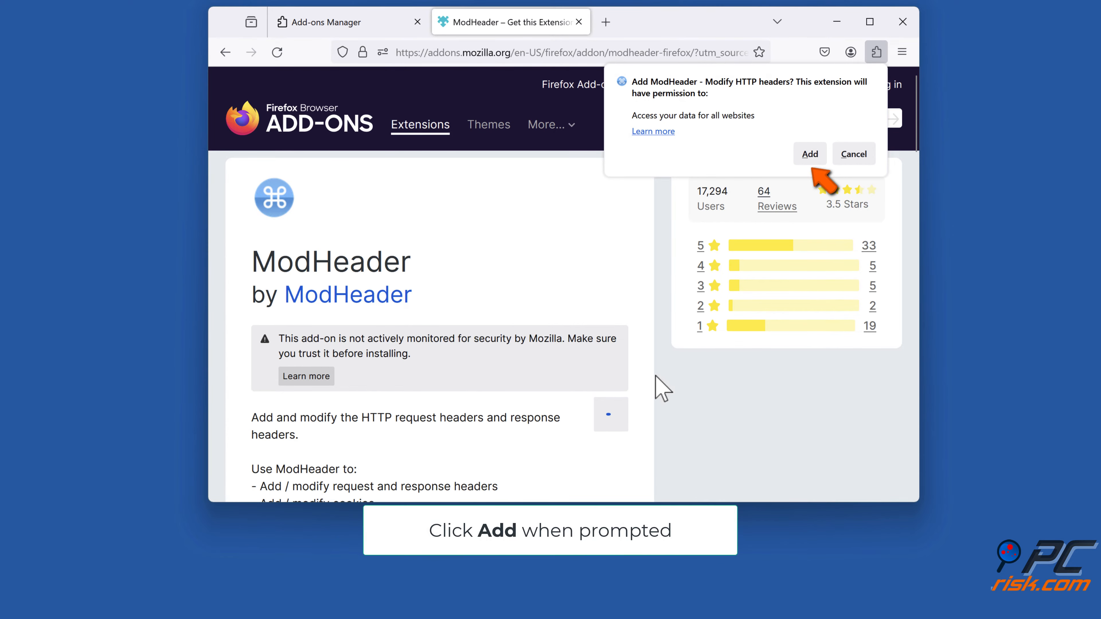
left_click(809, 155)
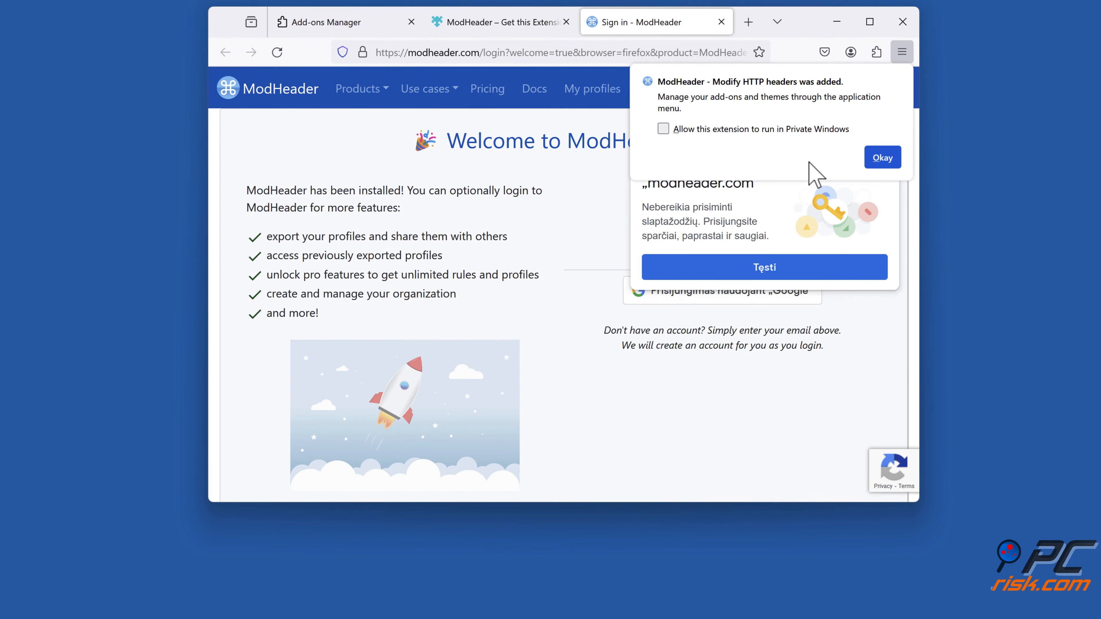
left_click(868, 161)
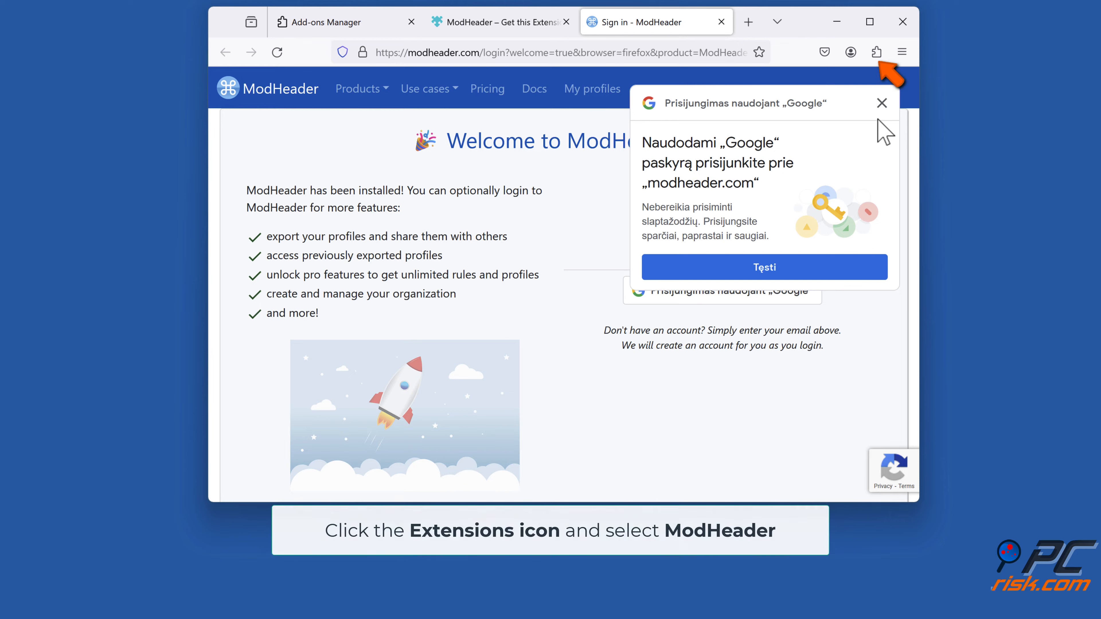
- Open the ModHeader extension in Firefox and set the request header name to X-Forwarded-For
left_click(876, 52)
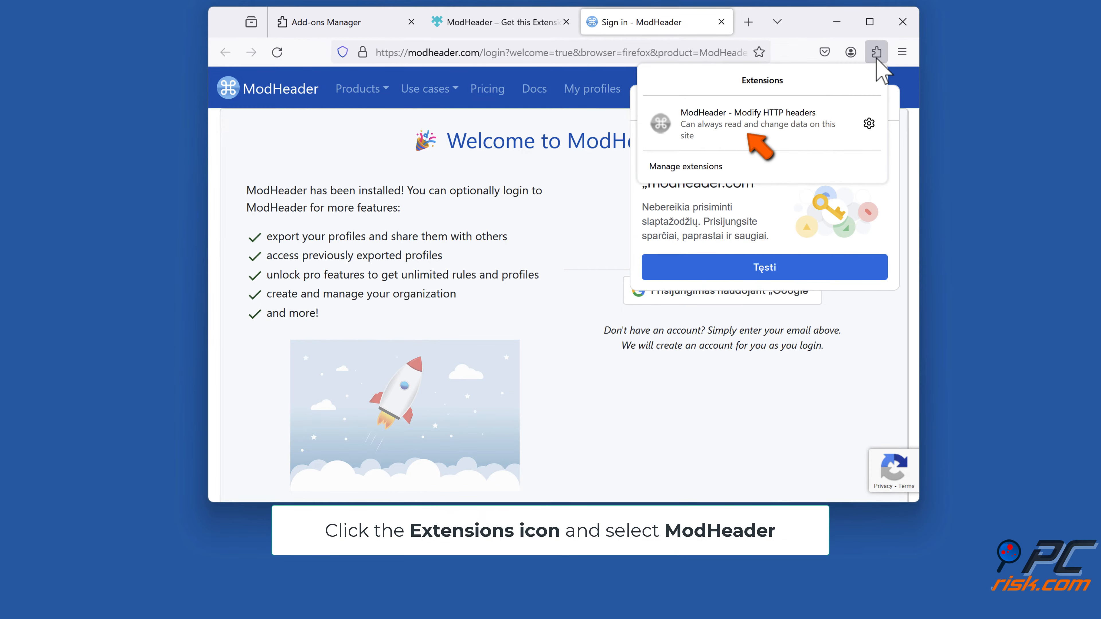
left_click(720, 136)
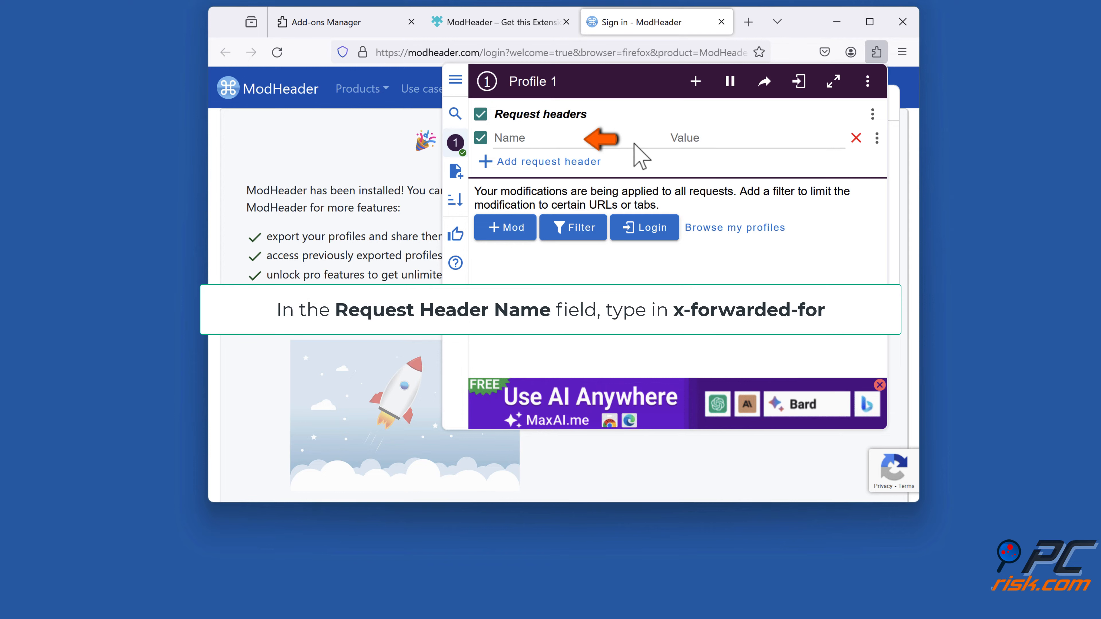
type("x-forw")
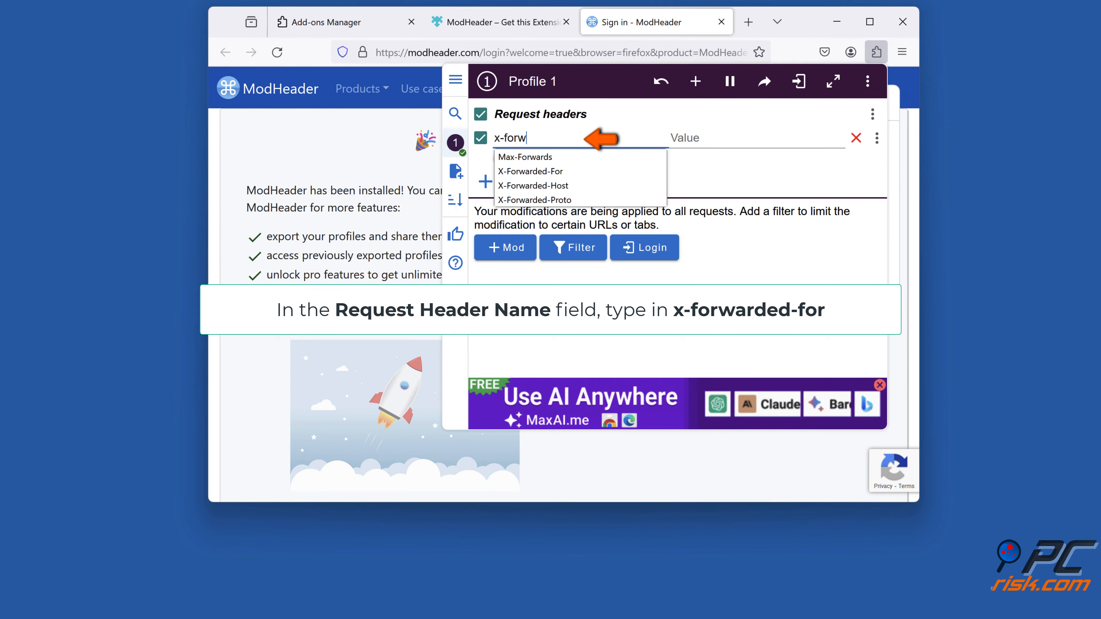
type("arded-for")
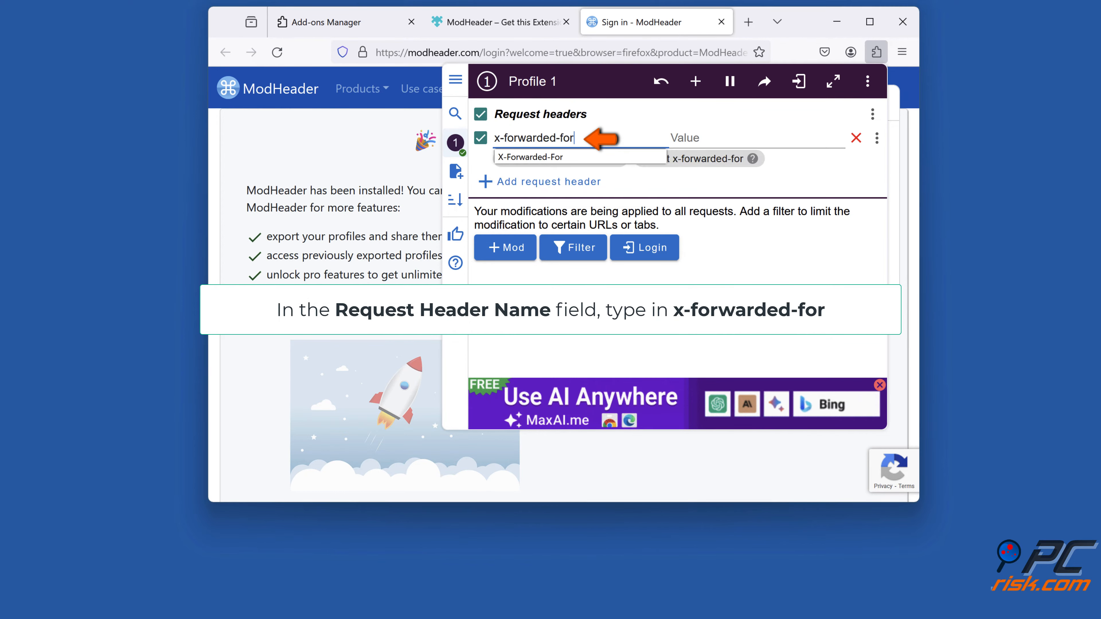
left_click(576, 158)
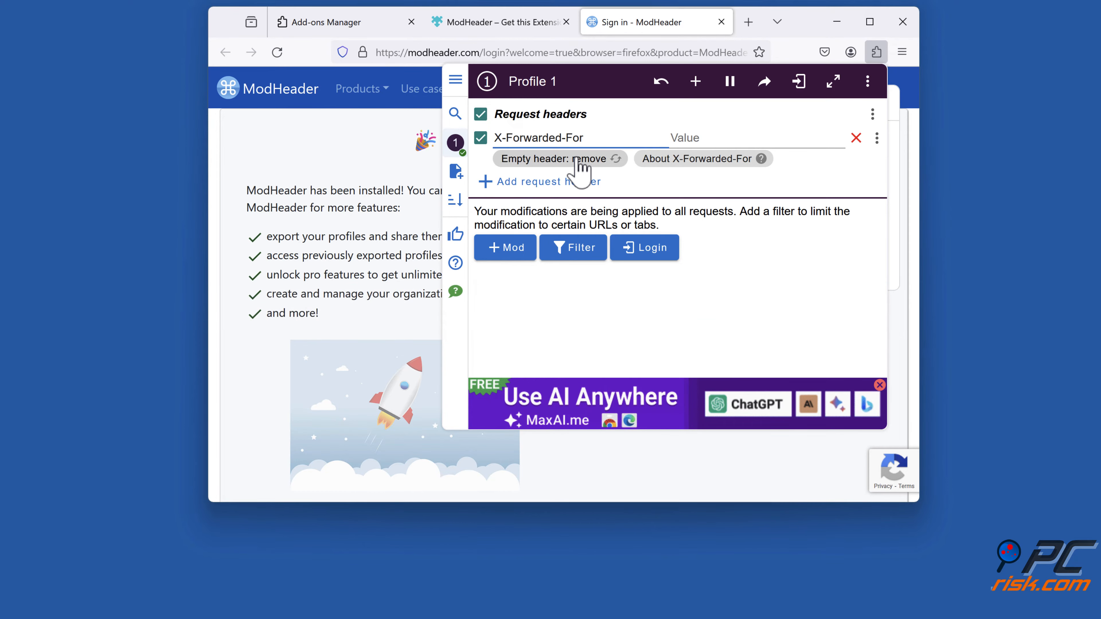
- Set the X-Forwarded-For header's value to 1.1.1.1, then dismiss ModHeader and close the Firefox window
left_click(707, 138)
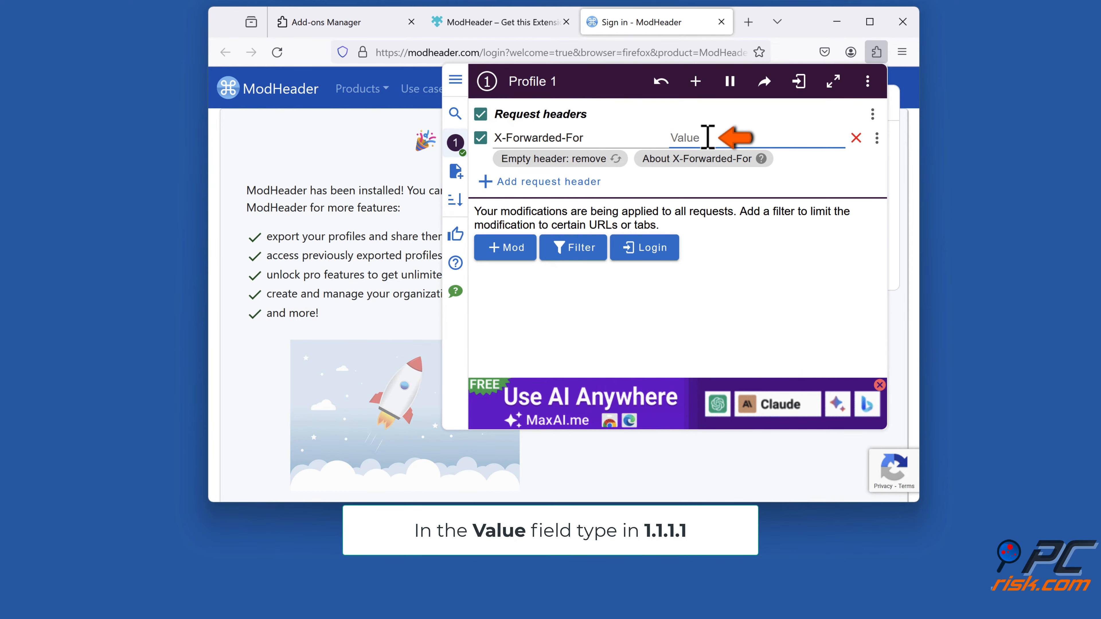
type("1.1.1.1")
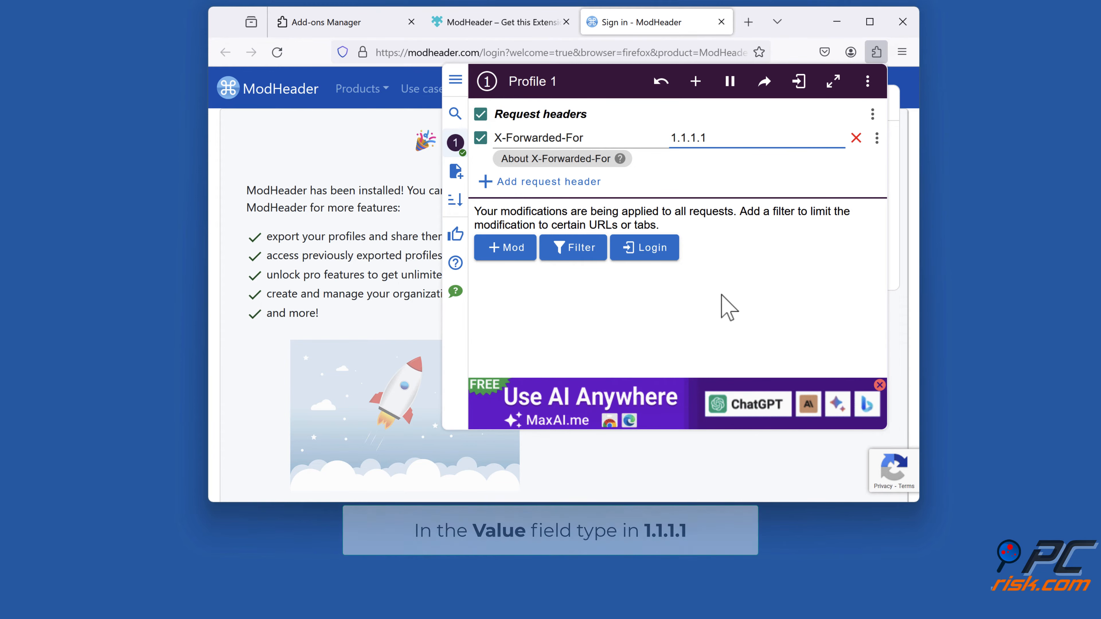
left_click(723, 303)
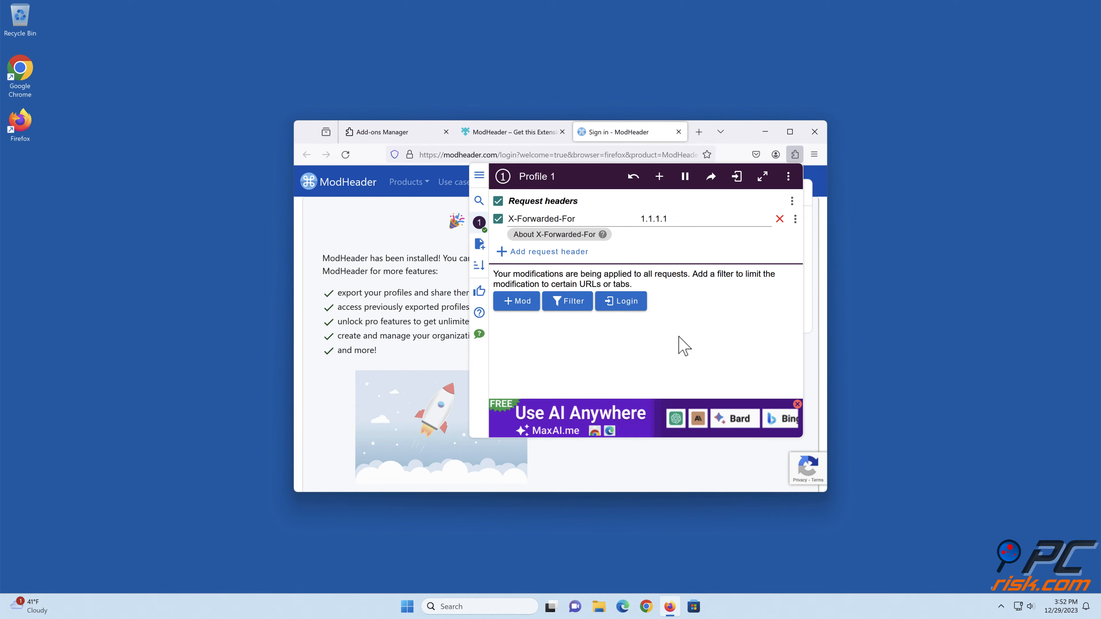
left_click(662, 474)
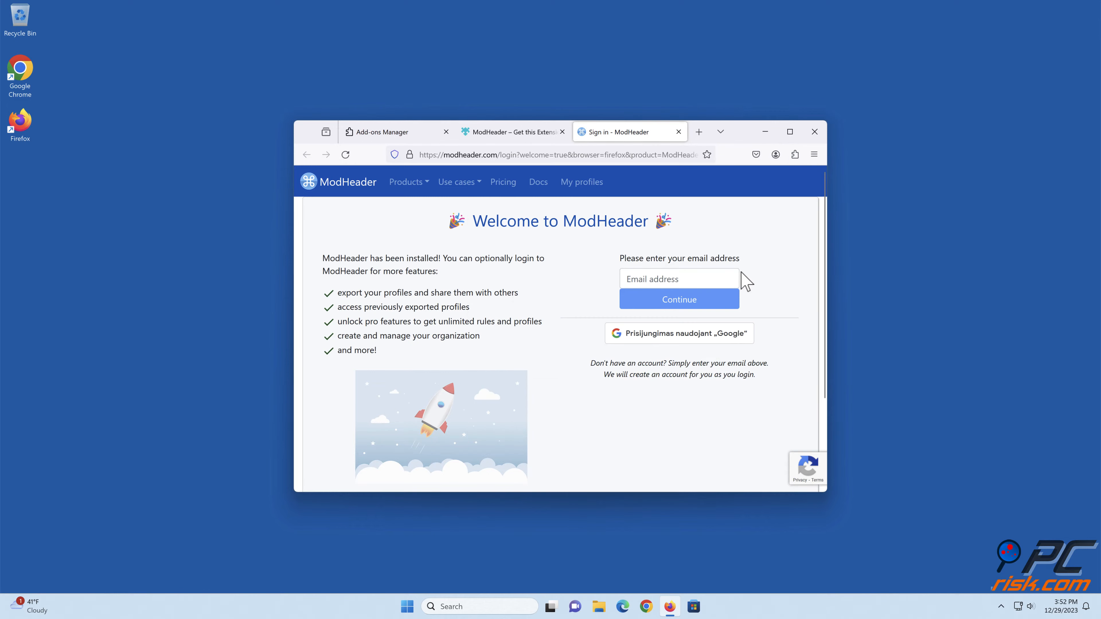
left_click(814, 131)
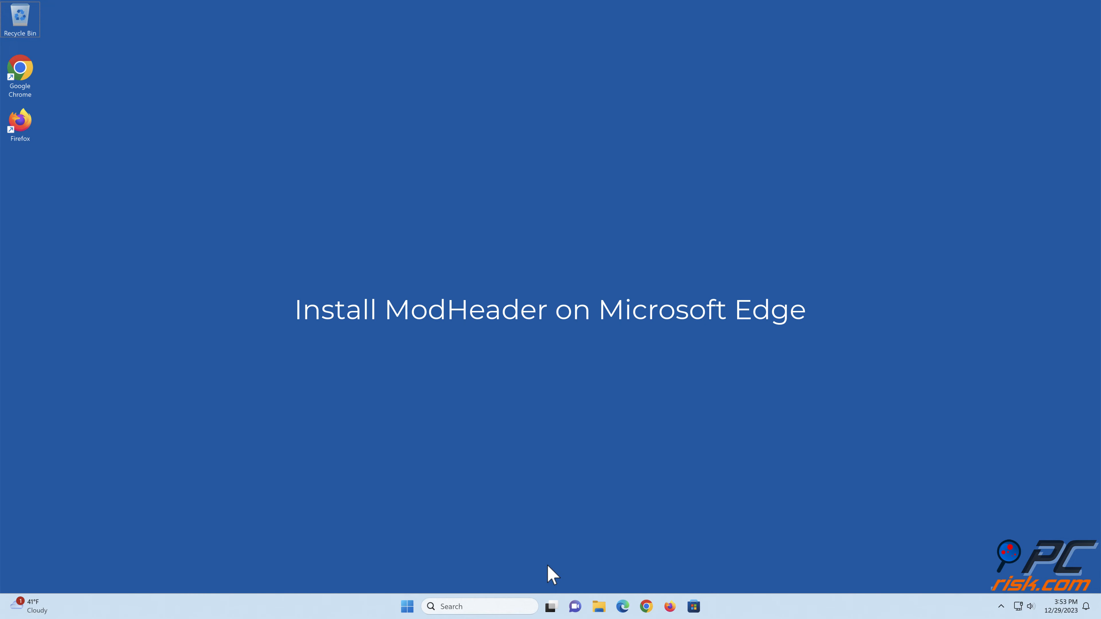
- Switch to Microsoft Edge and open the Microsoft Edge Add-ons website from its extensions options
left_click(624, 606)
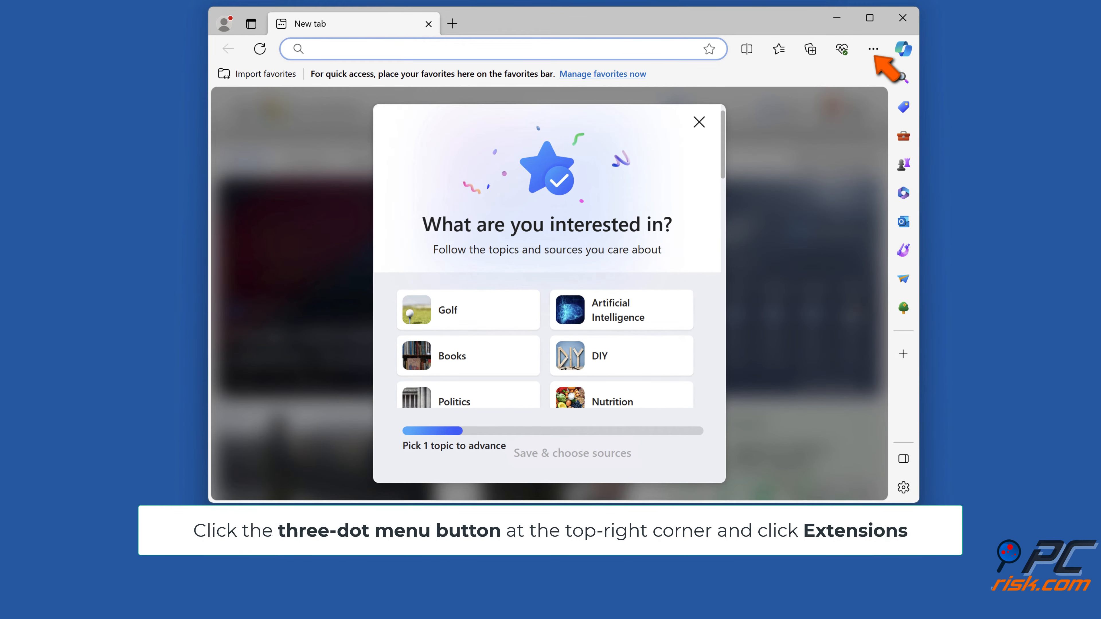
left_click(874, 56)
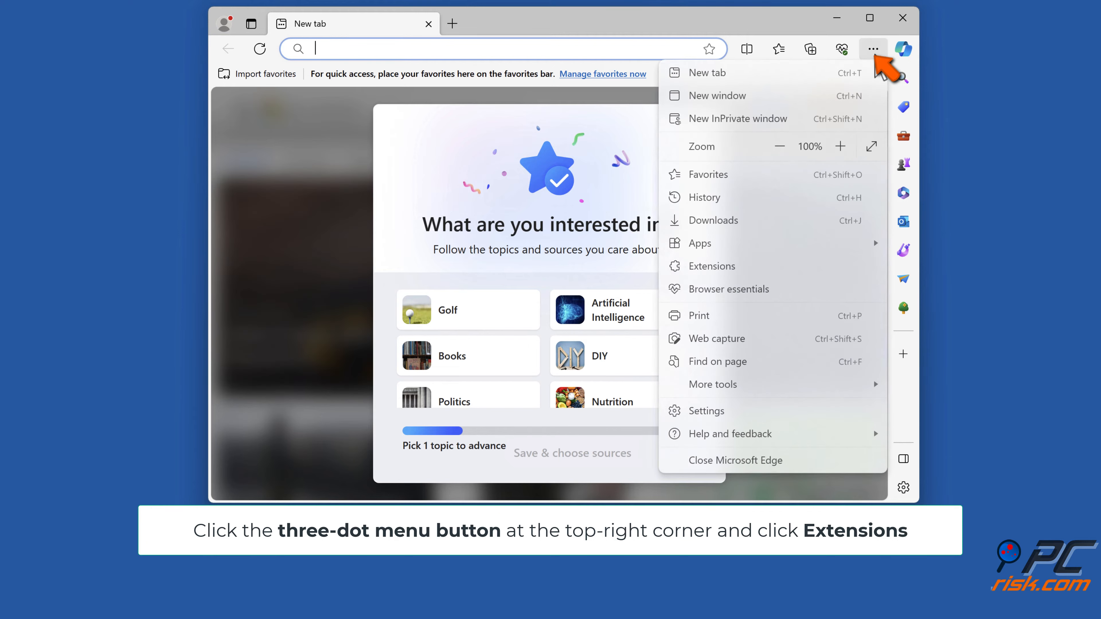
left_click(703, 269)
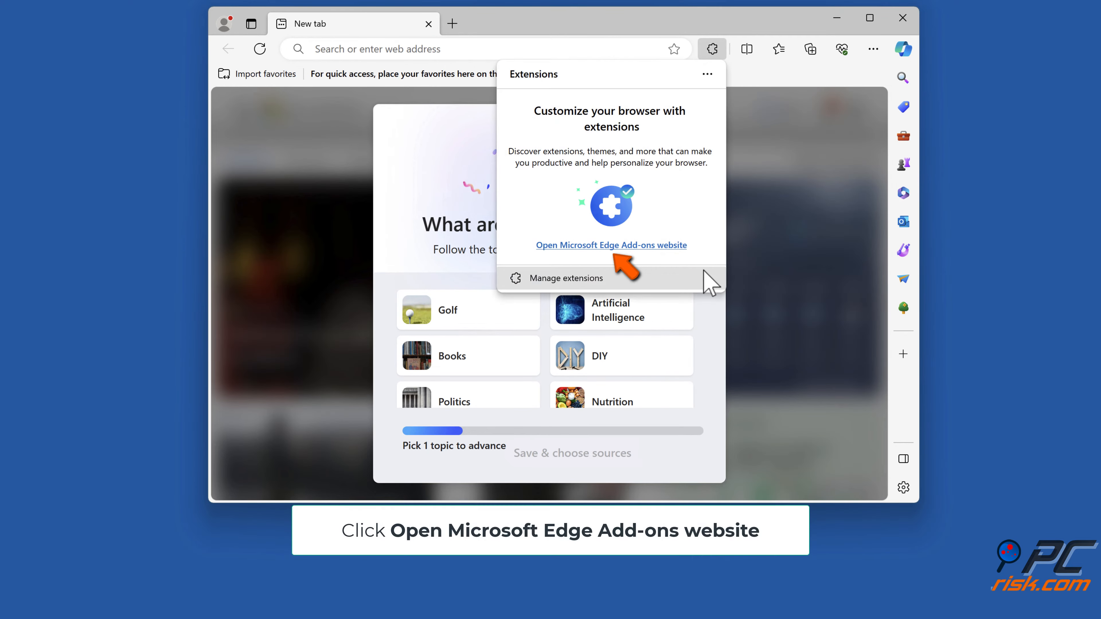
left_click(617, 247)
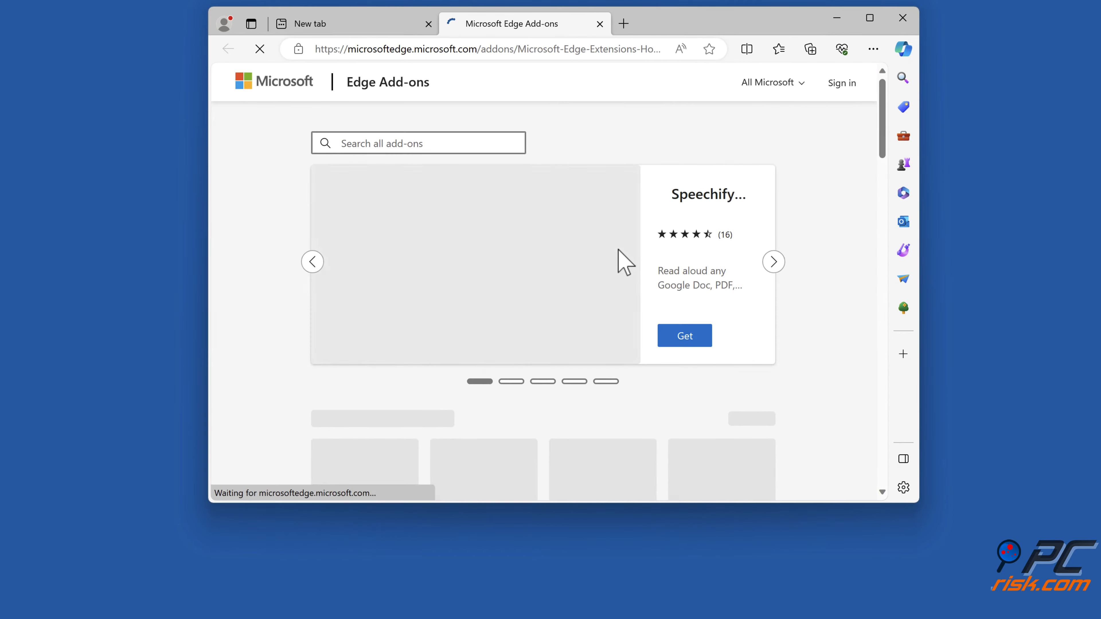
- Search the Edge add-ons for "modheader" and install the ModHeader - Modify HTTP headers extension, accepting its permissions
type("mod")
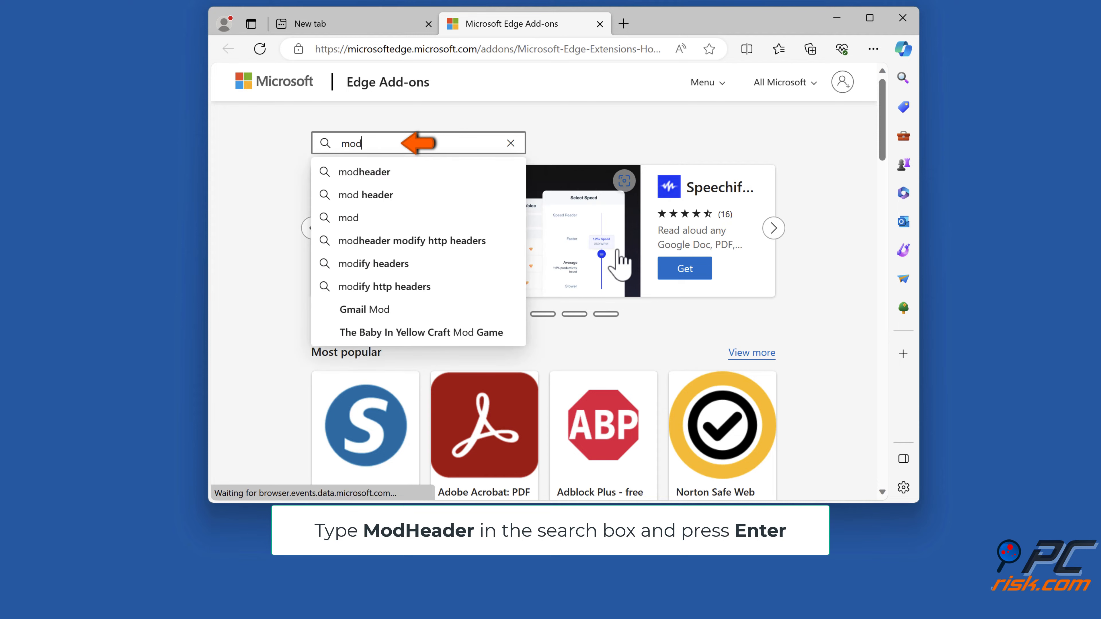
type("header")
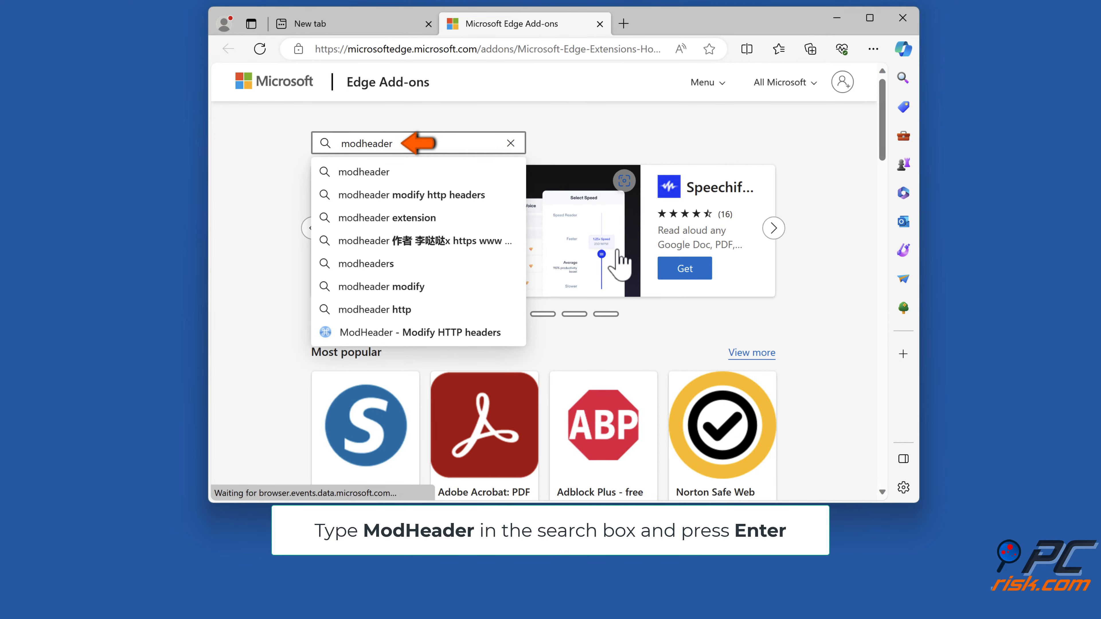
key("Return")
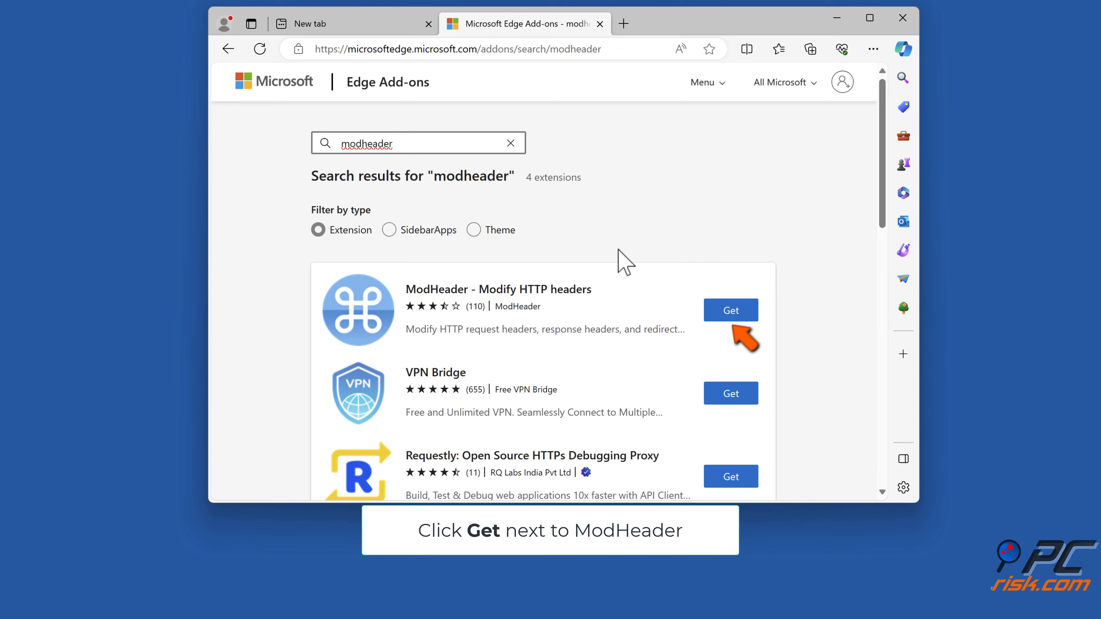
left_click(732, 311)
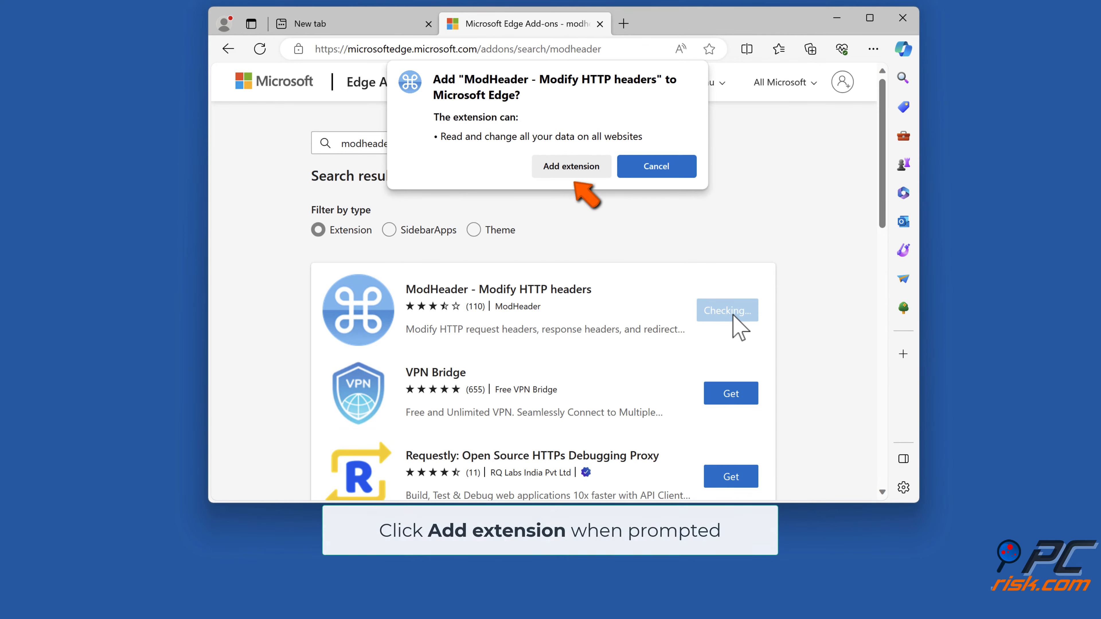
left_click(572, 167)
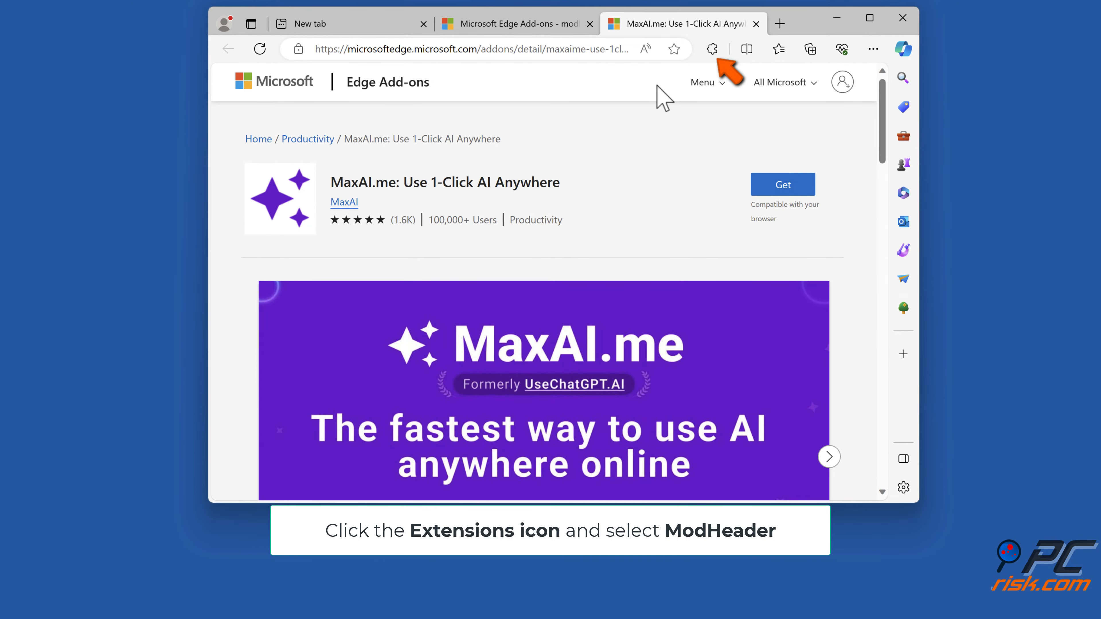
- Open the ModHeader extension in Edge and set the request header name to X-Forwarded-For
left_click(710, 51)
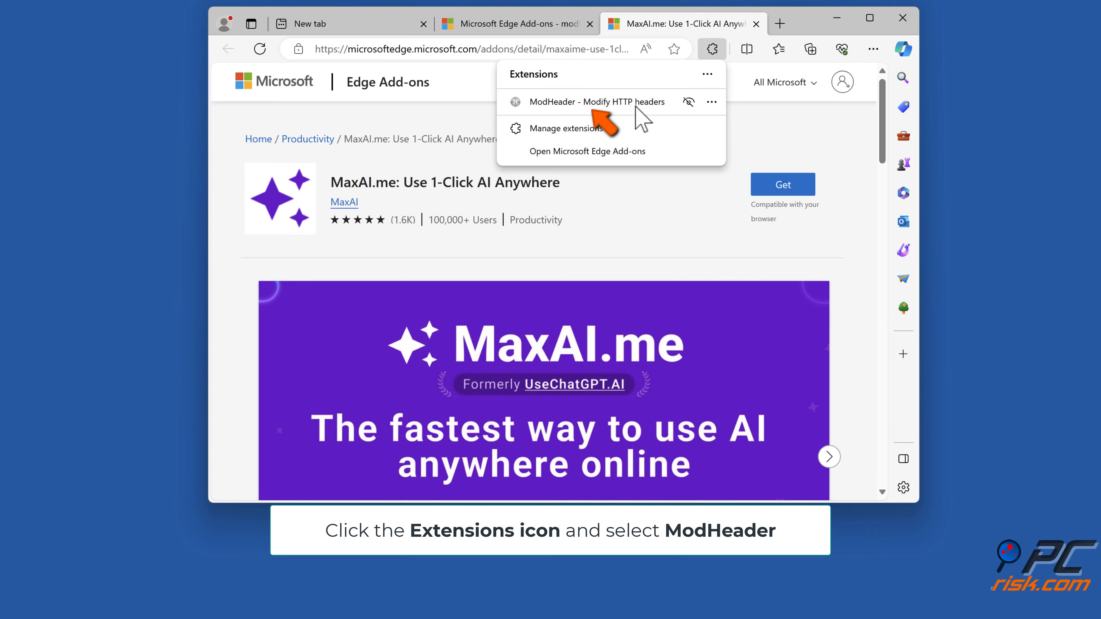
left_click(602, 104)
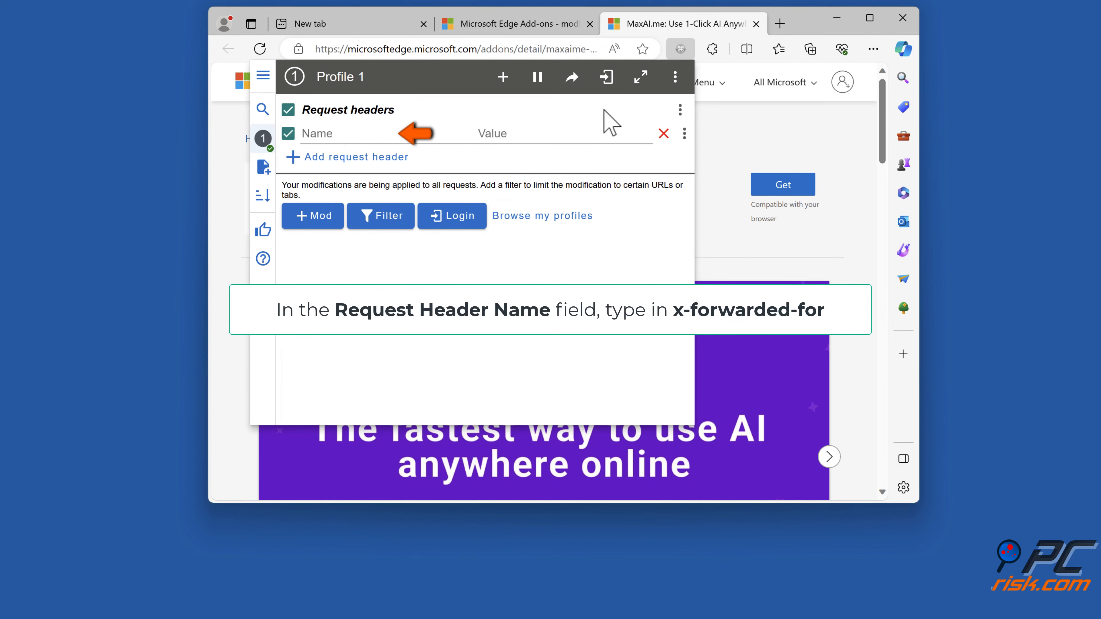
left_click(442, 136)
type("x-")
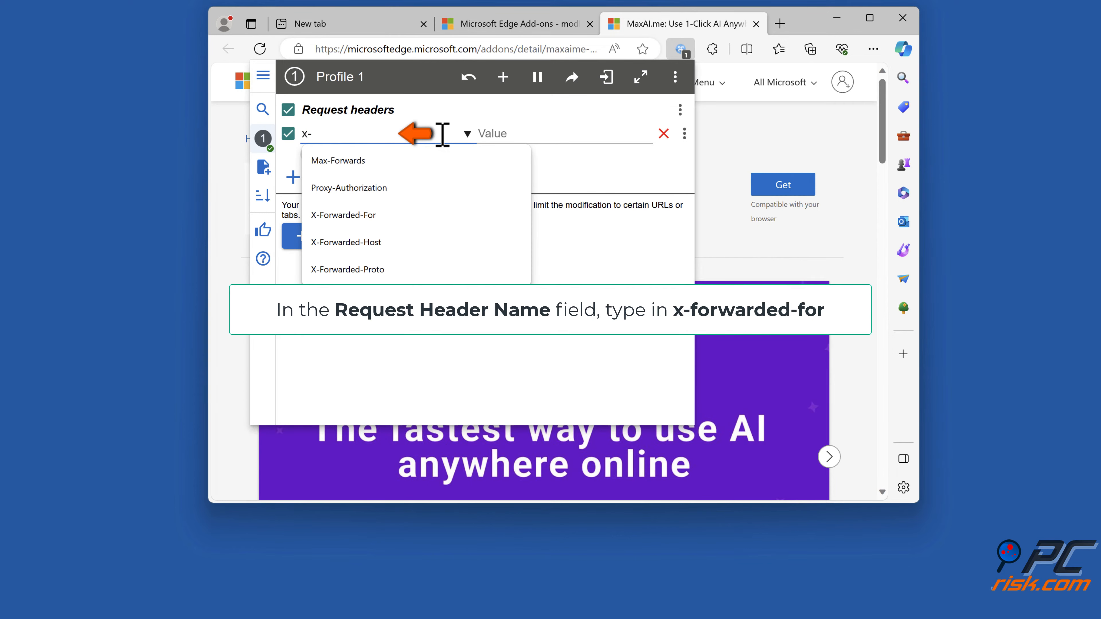
type("forwarded-for")
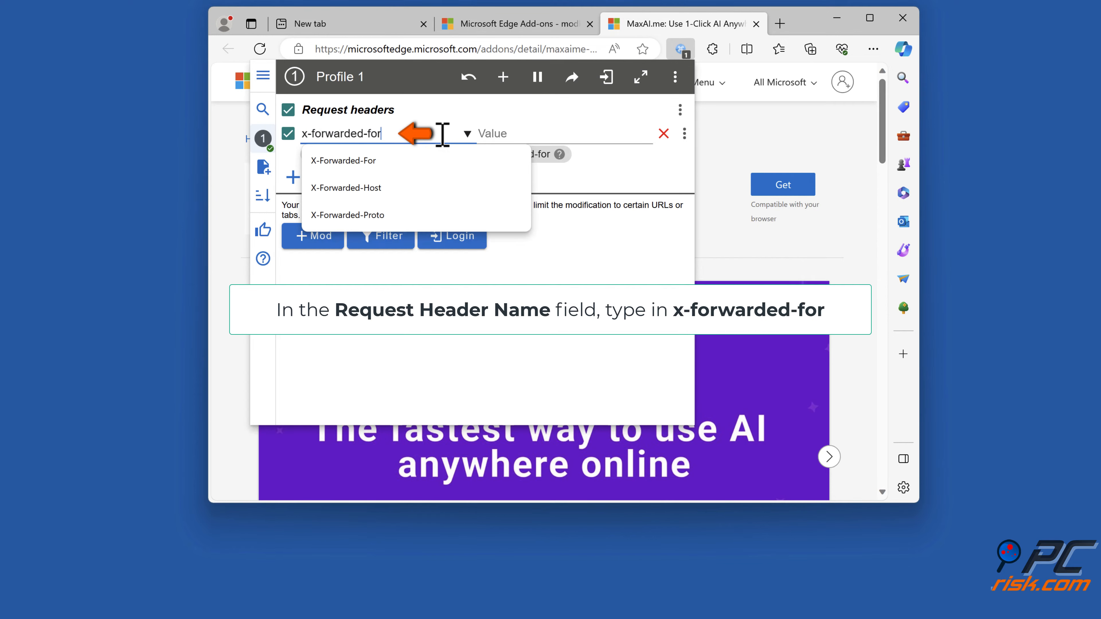
left_click(401, 162)
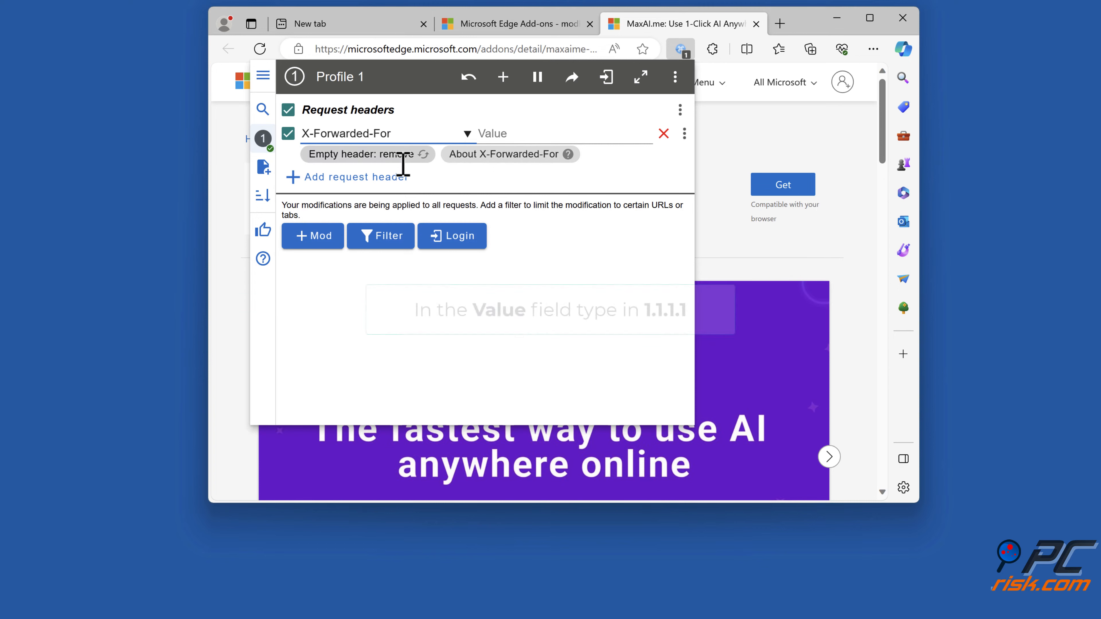
- Set the X-Forwarded-For header's value to 1.1.1.1, dismiss ModHeader and close the Edge window
left_click(510, 135)
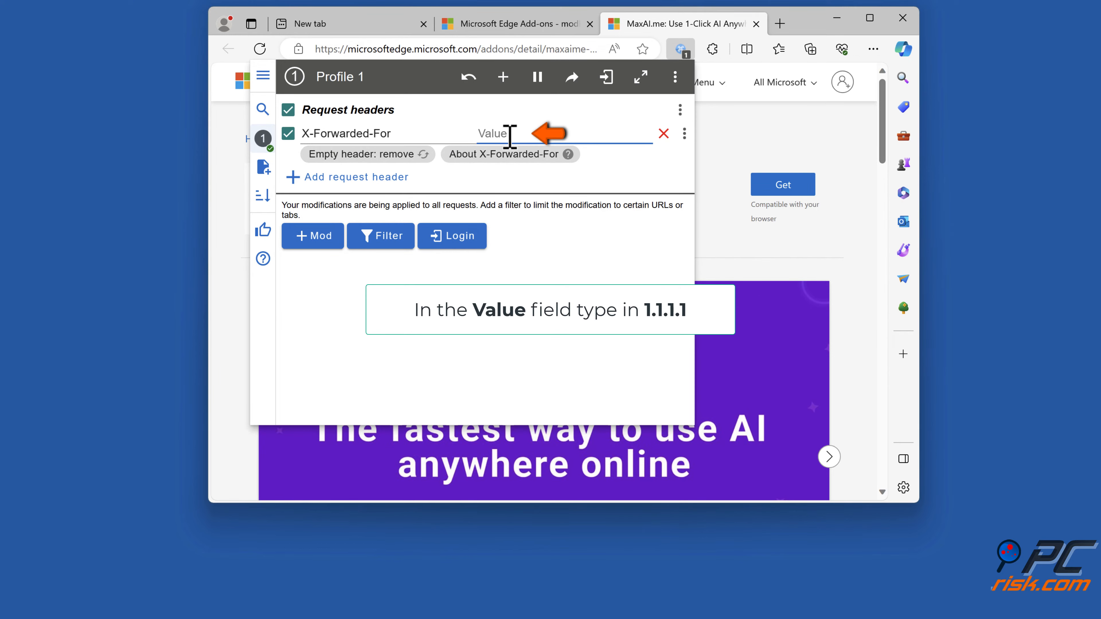
type("1.1.1.1")
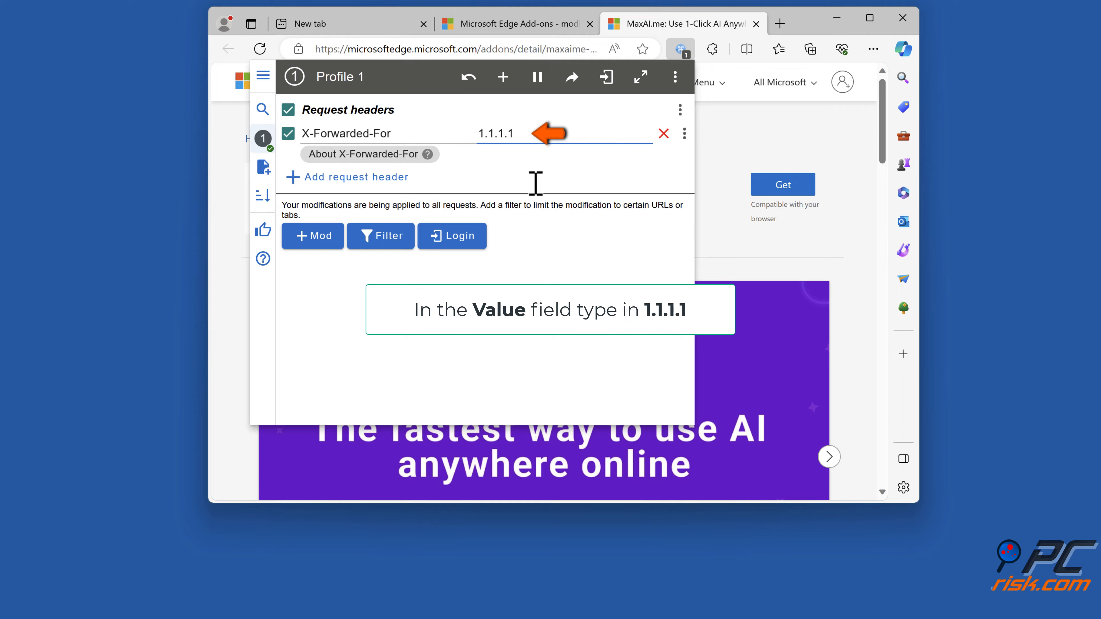
left_click(568, 319)
left_click(758, 133)
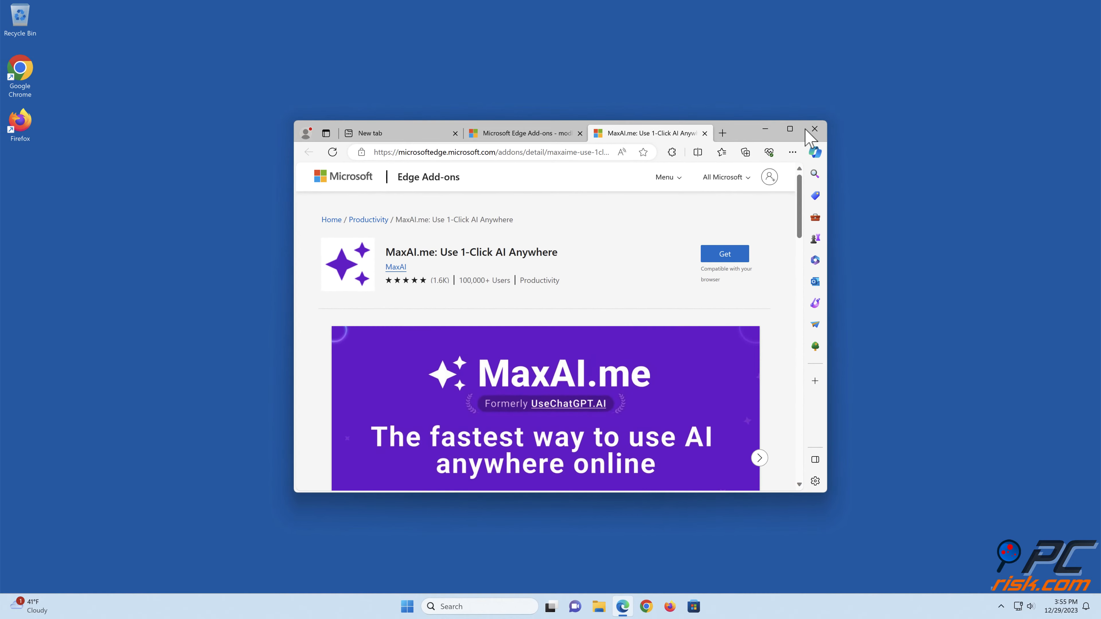
left_click(814, 130)
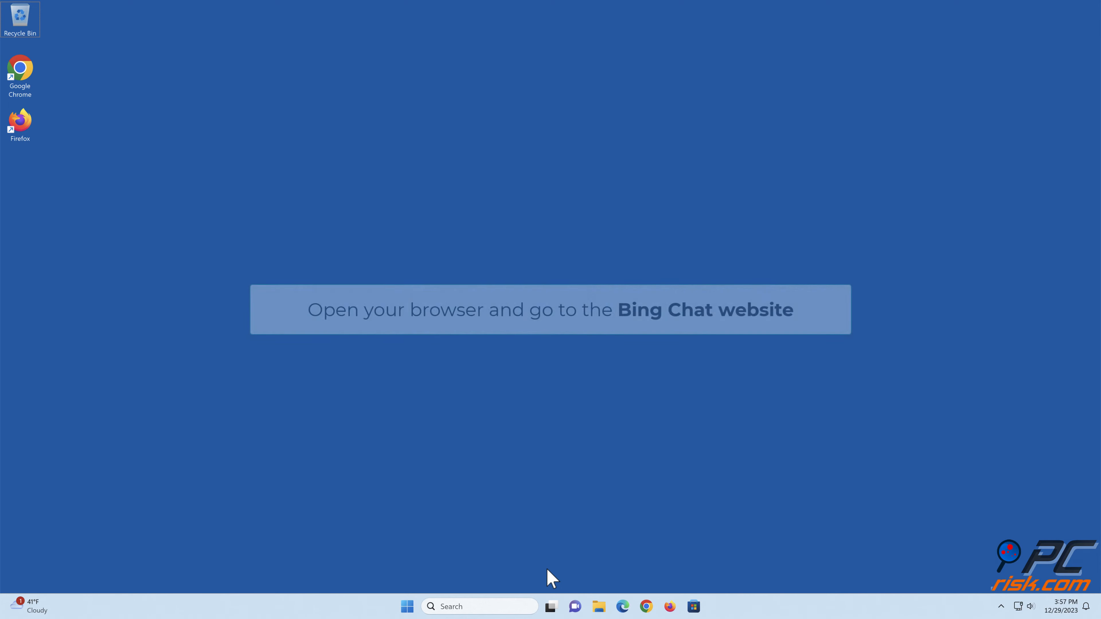
- Switch to Google Chrome, go to bing.com and open Bing Chat
left_click(646, 606)
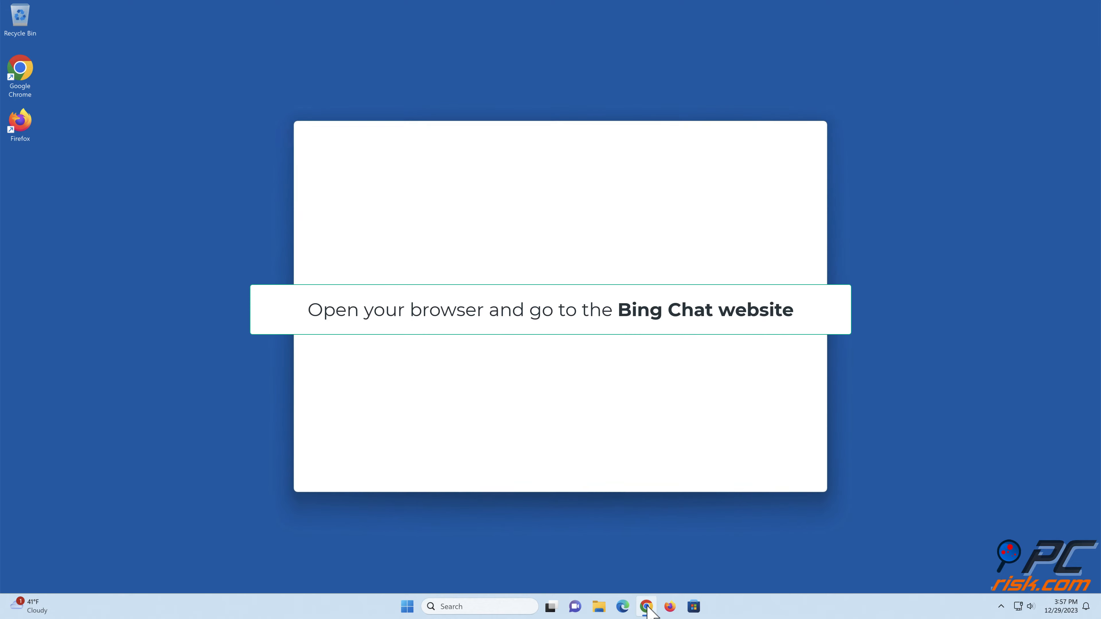
type("bing.com")
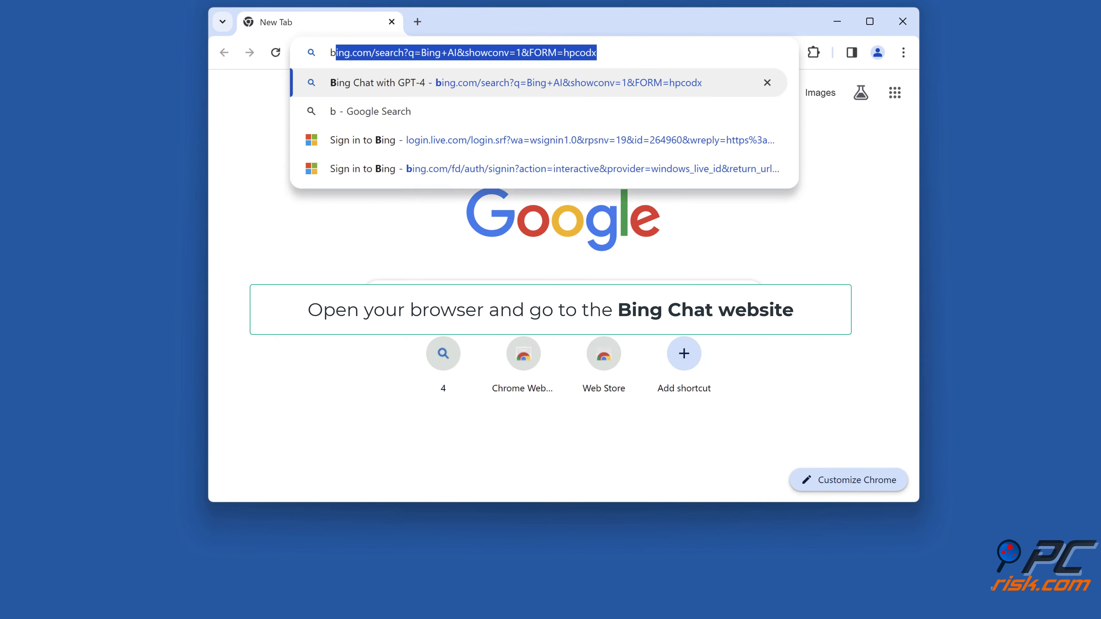
key("Delete")
key("Return")
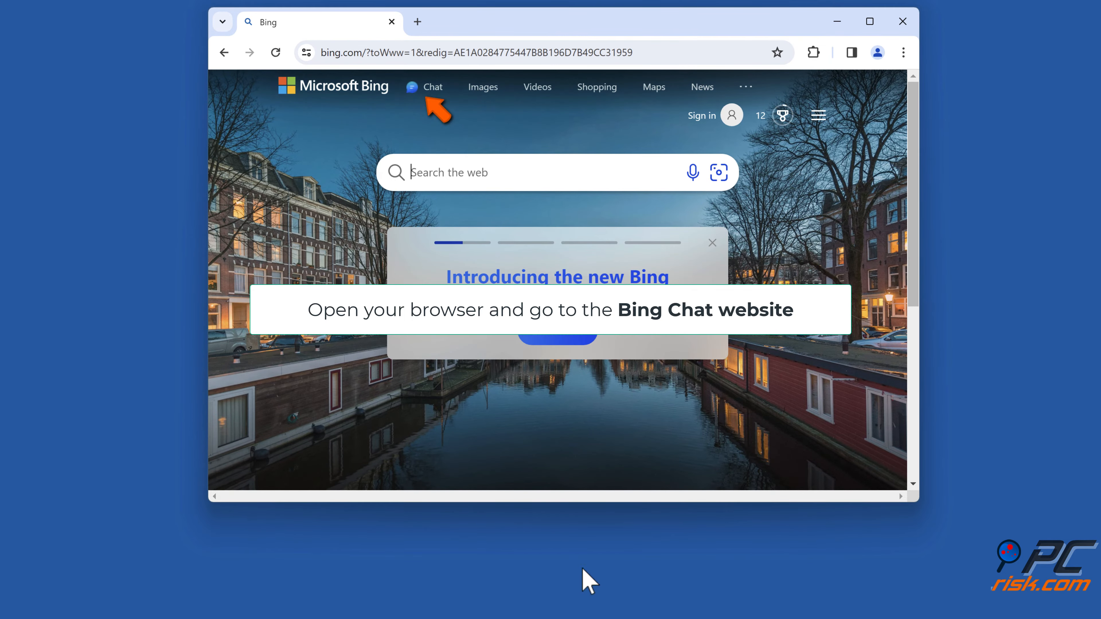
left_click(432, 89)
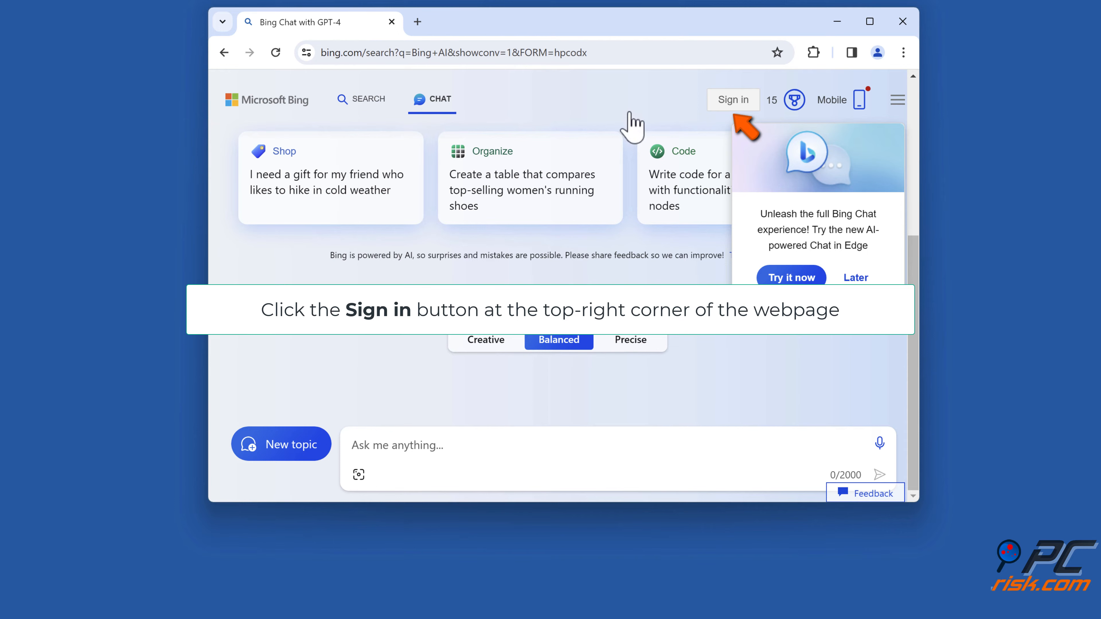
- Sign in to Bing with the Microsoft account's e-mail and emailed verification code, accept the terms update and close the browser window
left_click(732, 104)
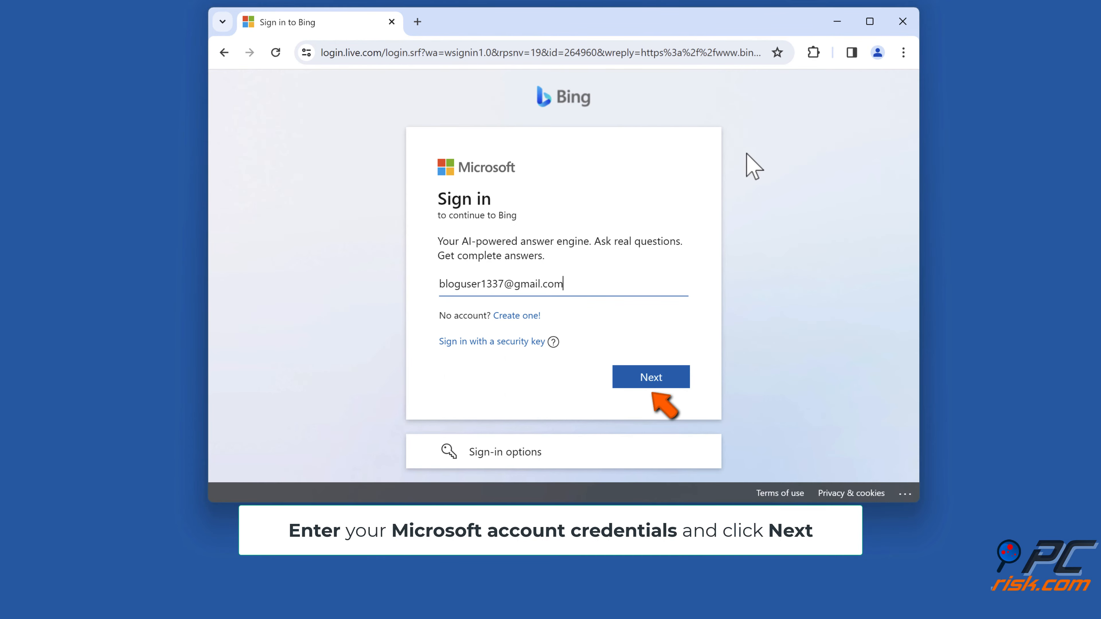
left_click(654, 384)
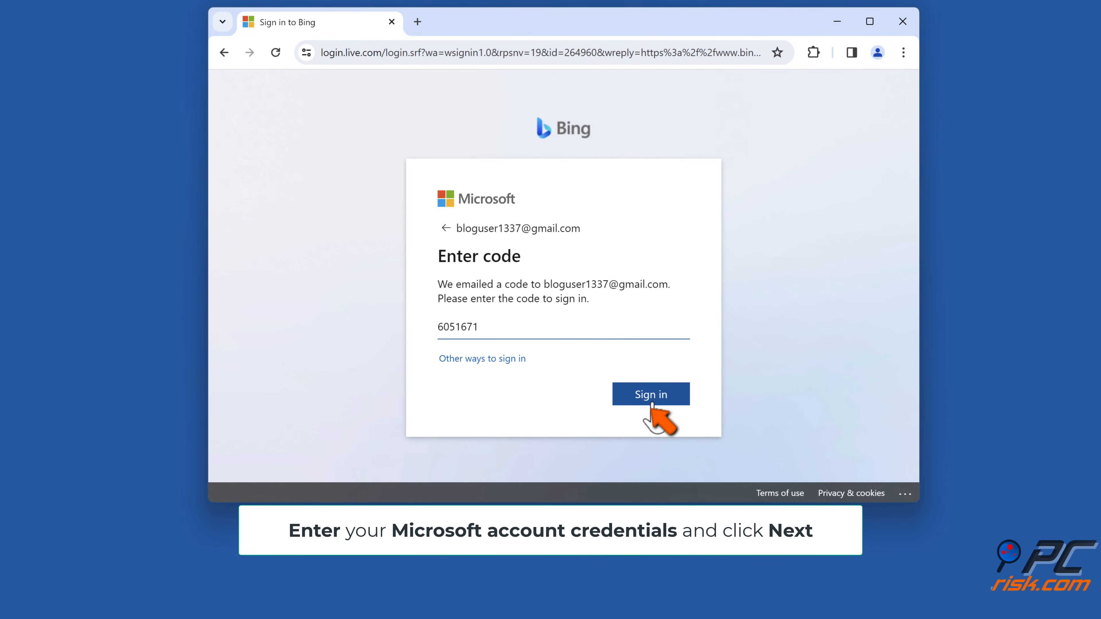
left_click(652, 403)
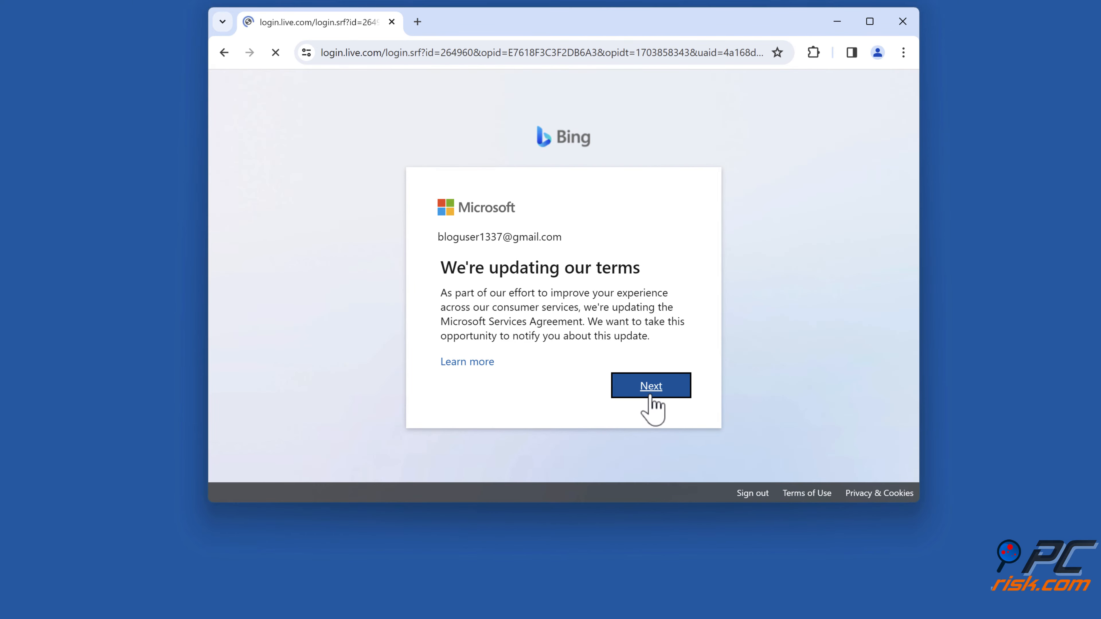
left_click(650, 392)
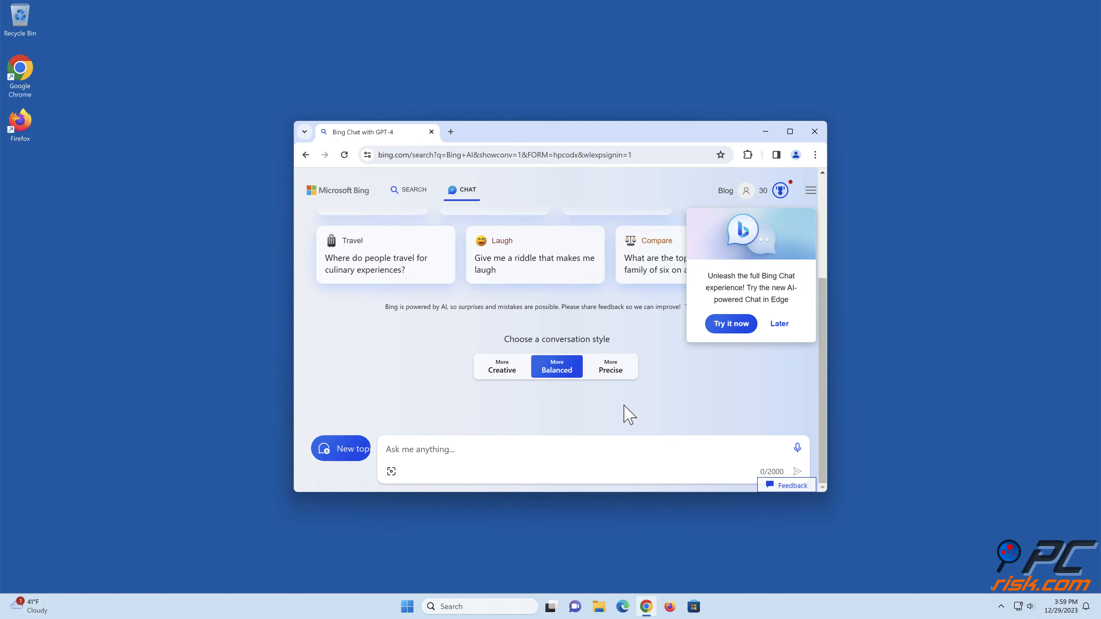
left_click(813, 132)
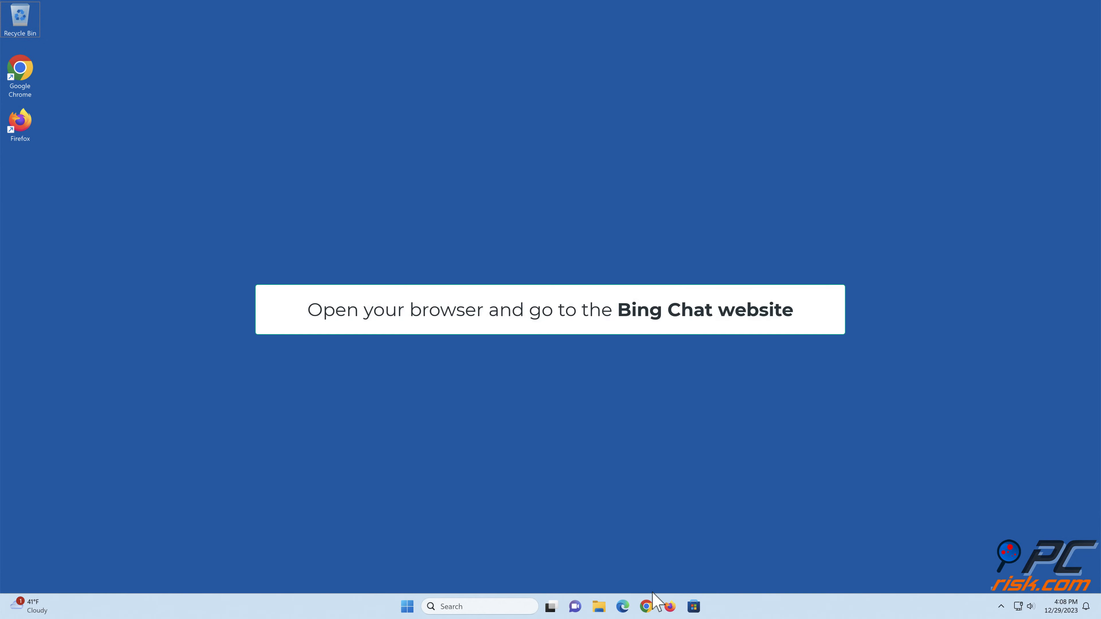
- Reopen Google Chrome, load bing.com and go to its Chat page
left_click(647, 607)
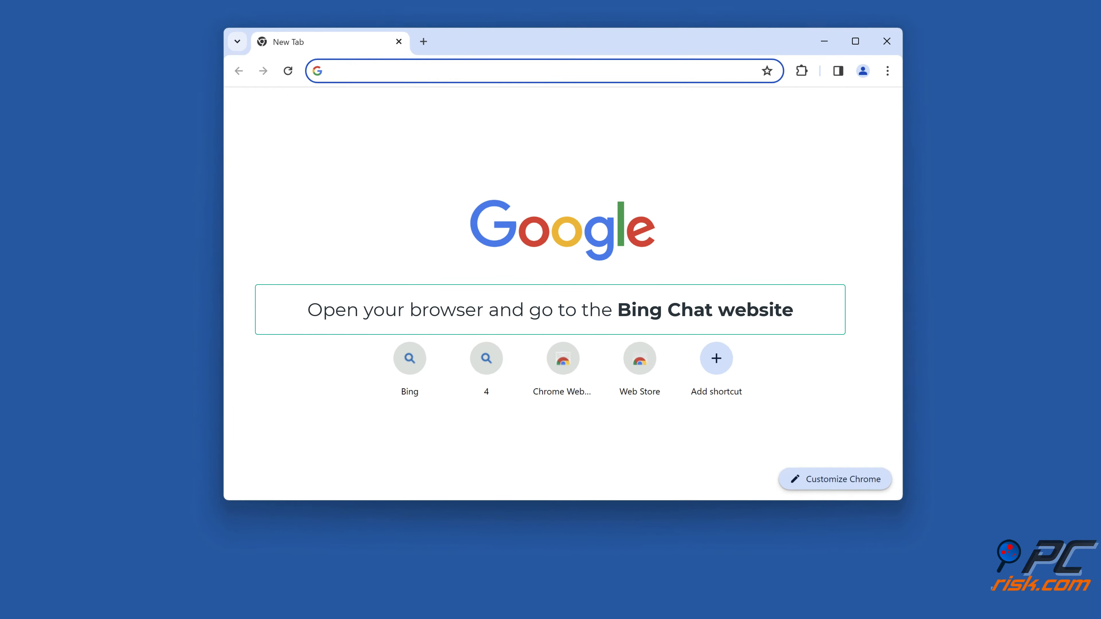
type("bing.com")
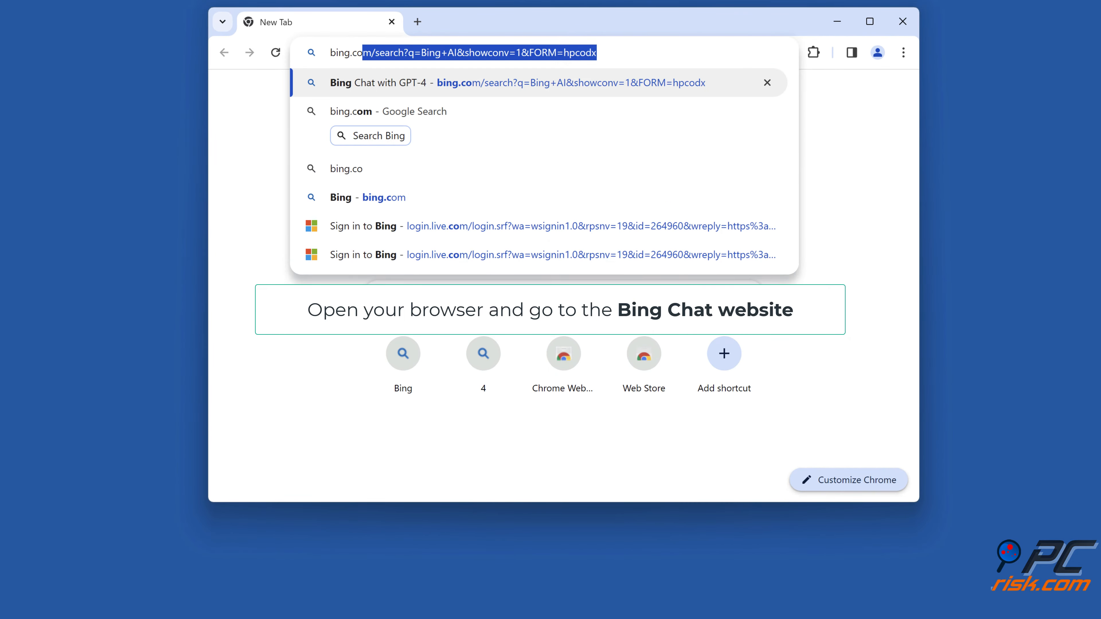
key("Return")
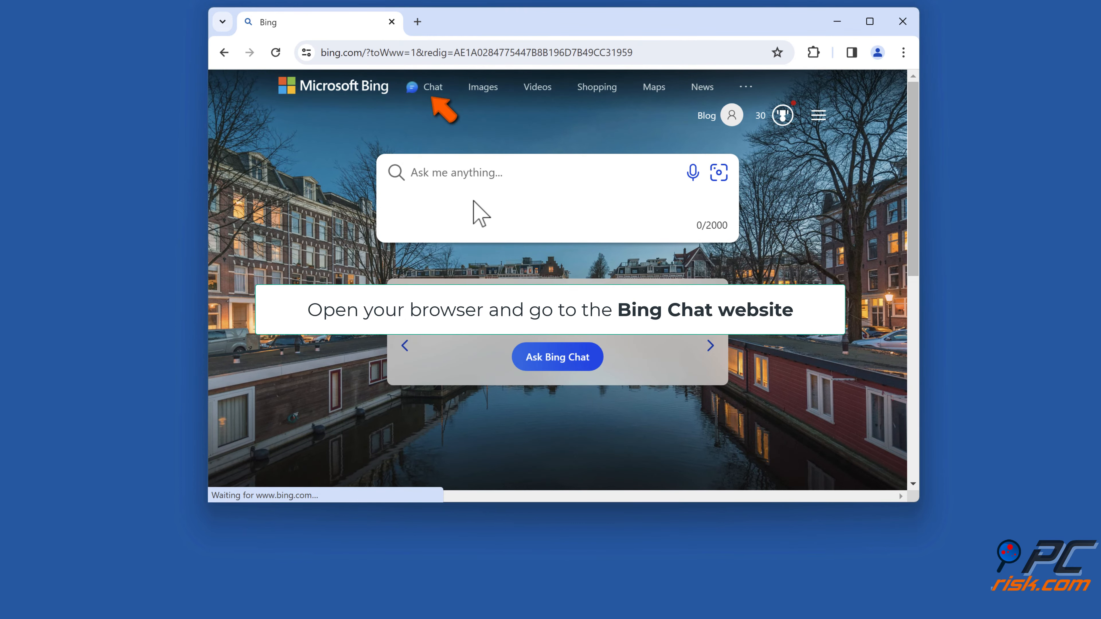
left_click(432, 89)
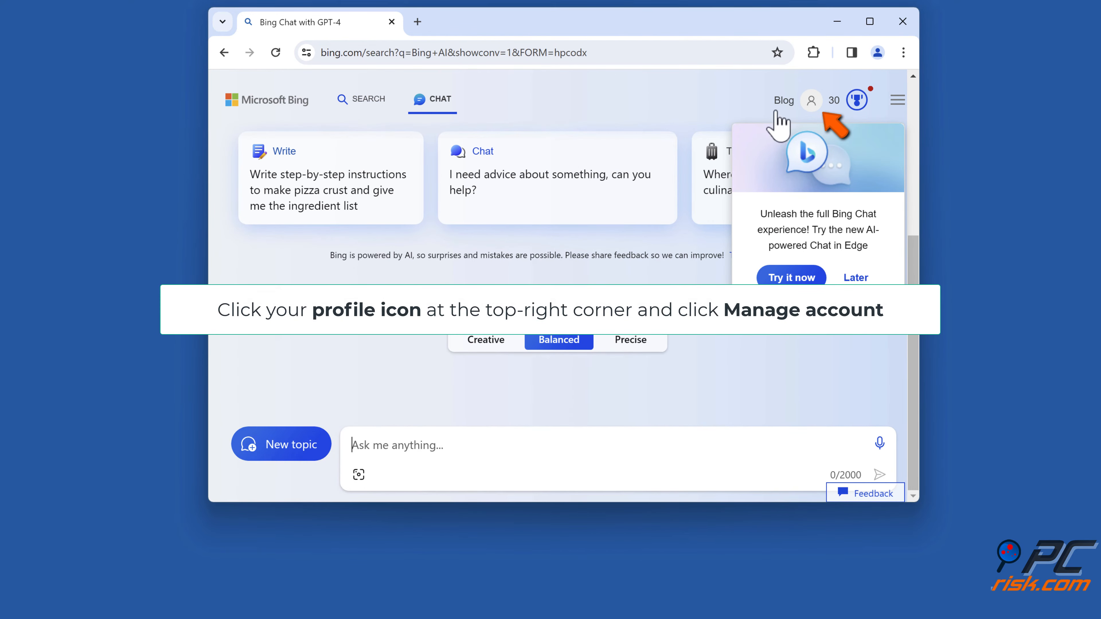
- Go from the Bing profile to managing the Microsoft account and open its Your info page
left_click(811, 109)
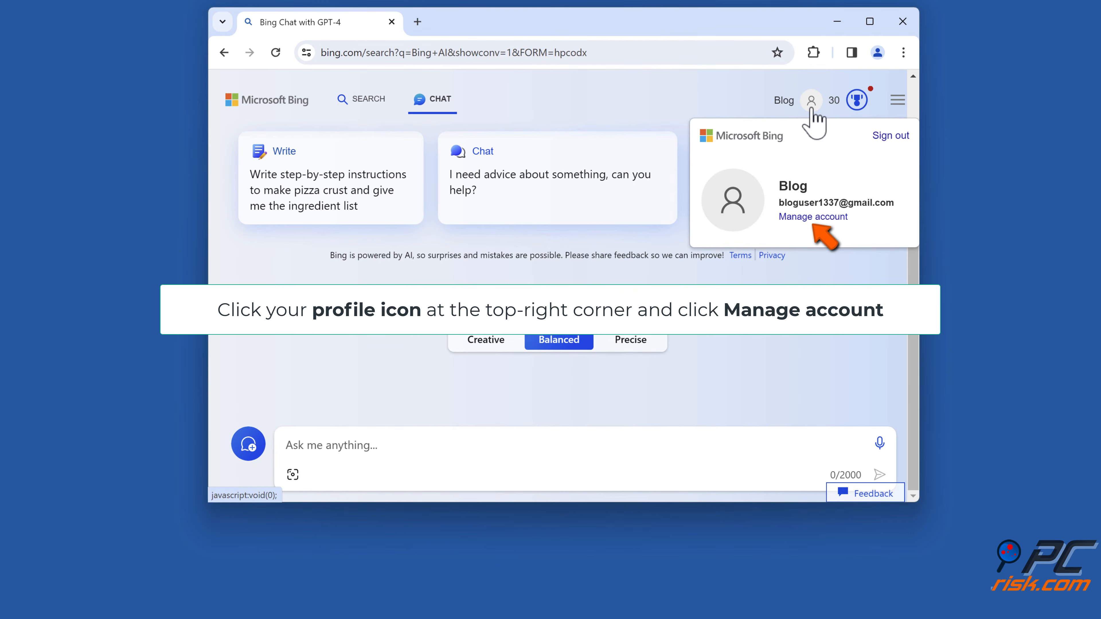
left_click(813, 217)
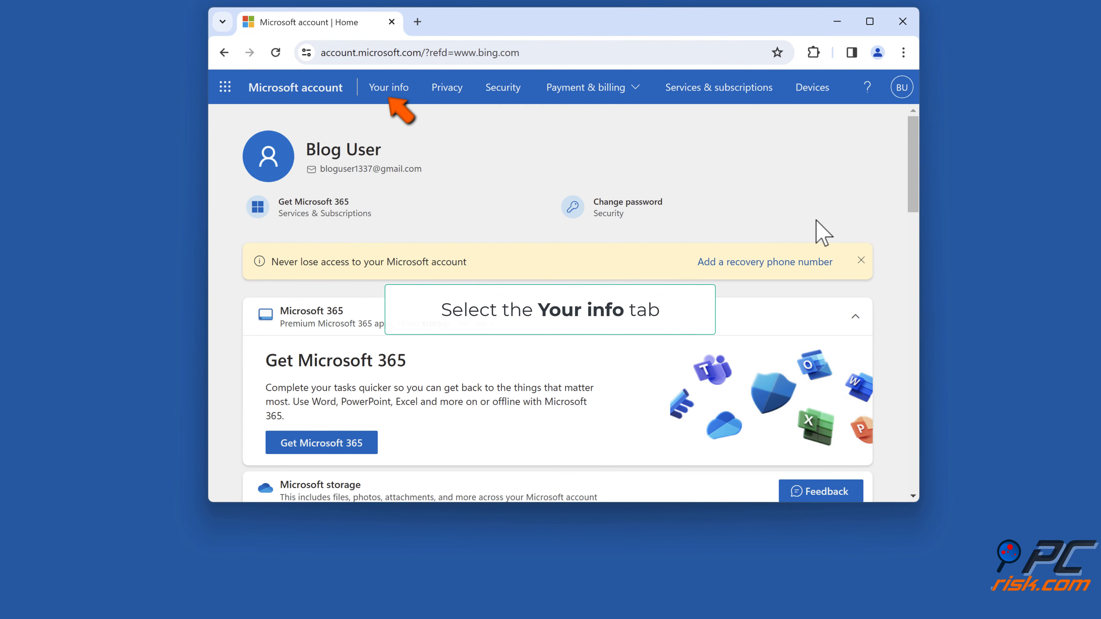
left_click(389, 91)
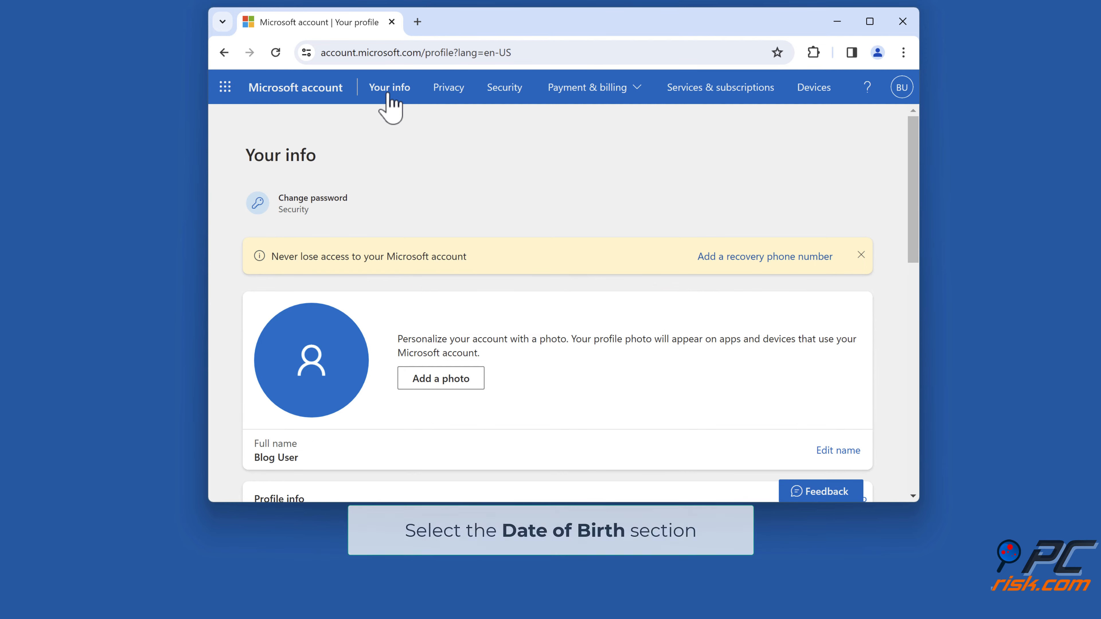
- Edit the profile's date of birth by choosing the correct month and day, and save the change
scroll(387, 130, "down", 5)
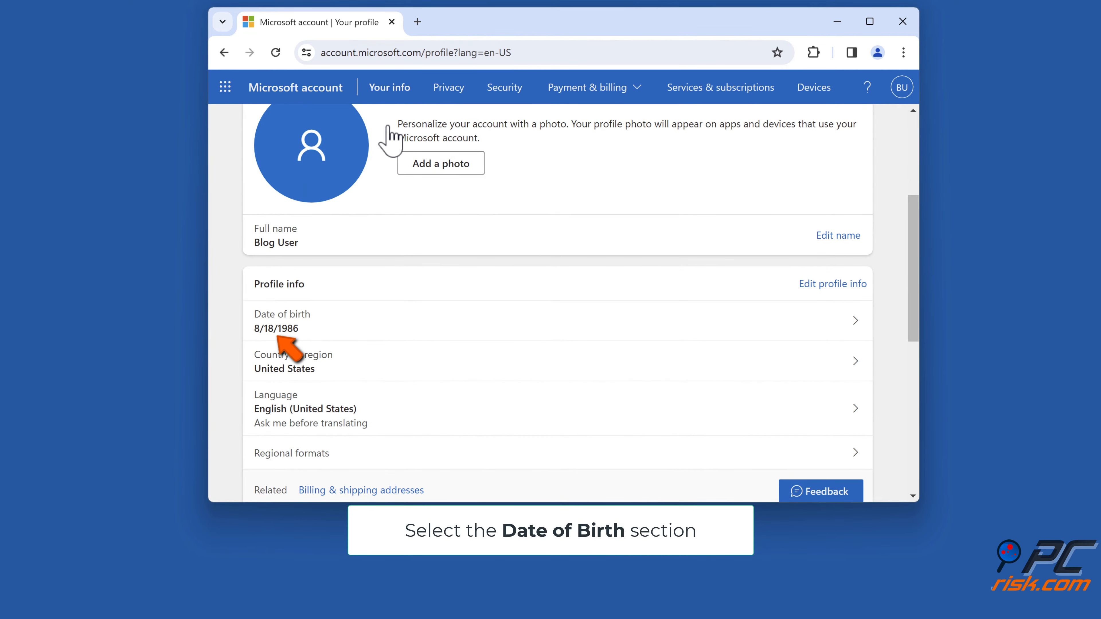
left_click(357, 340)
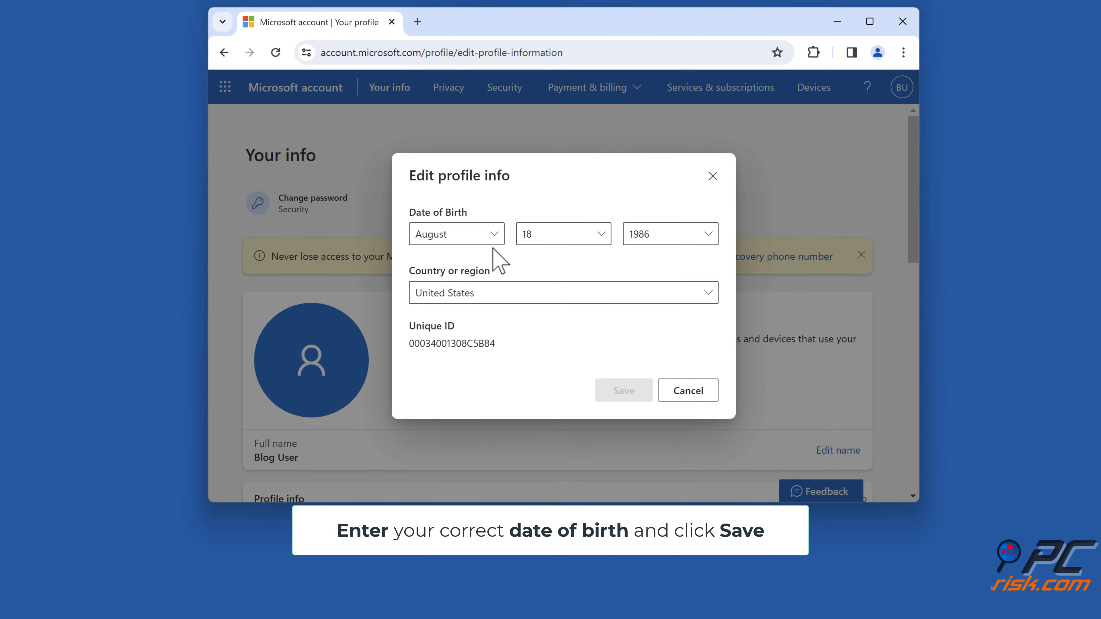
left_click(488, 241)
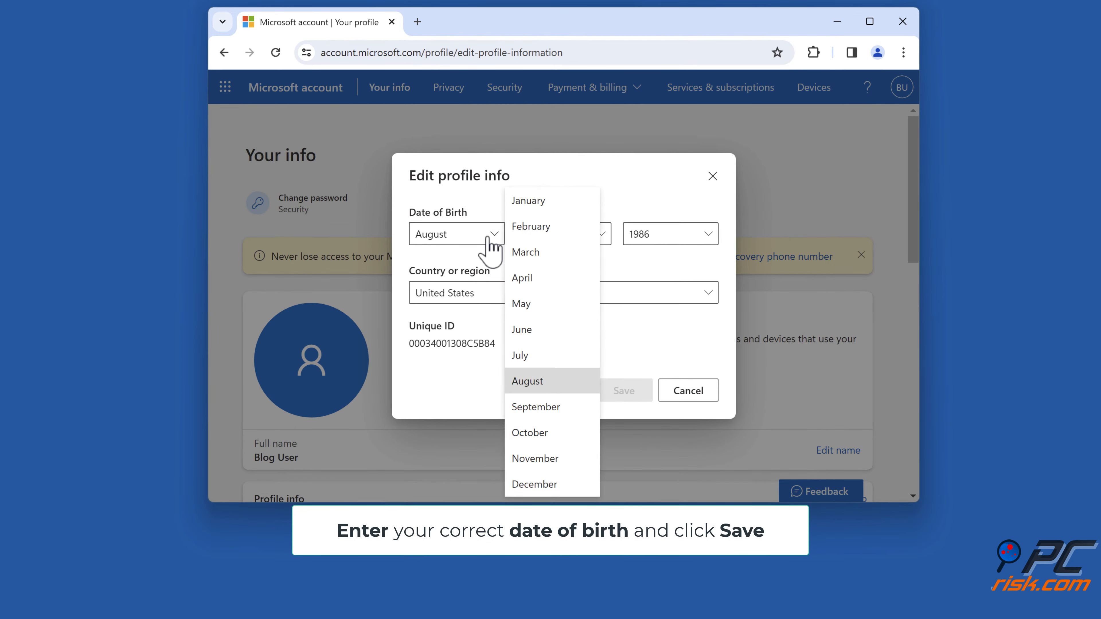
left_click(537, 282)
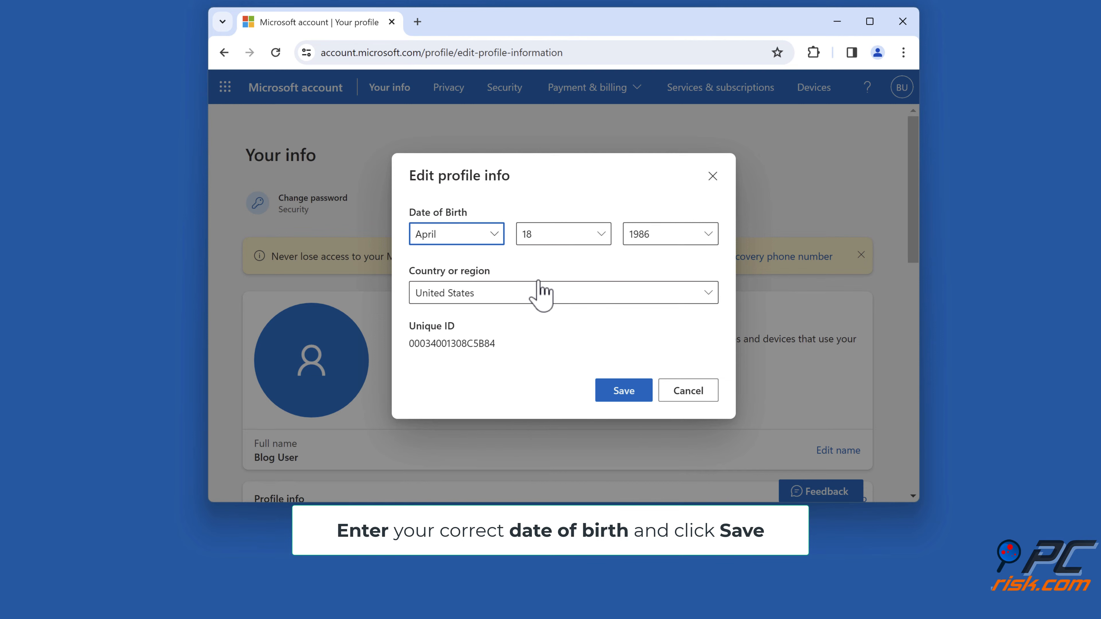
left_click(603, 234)
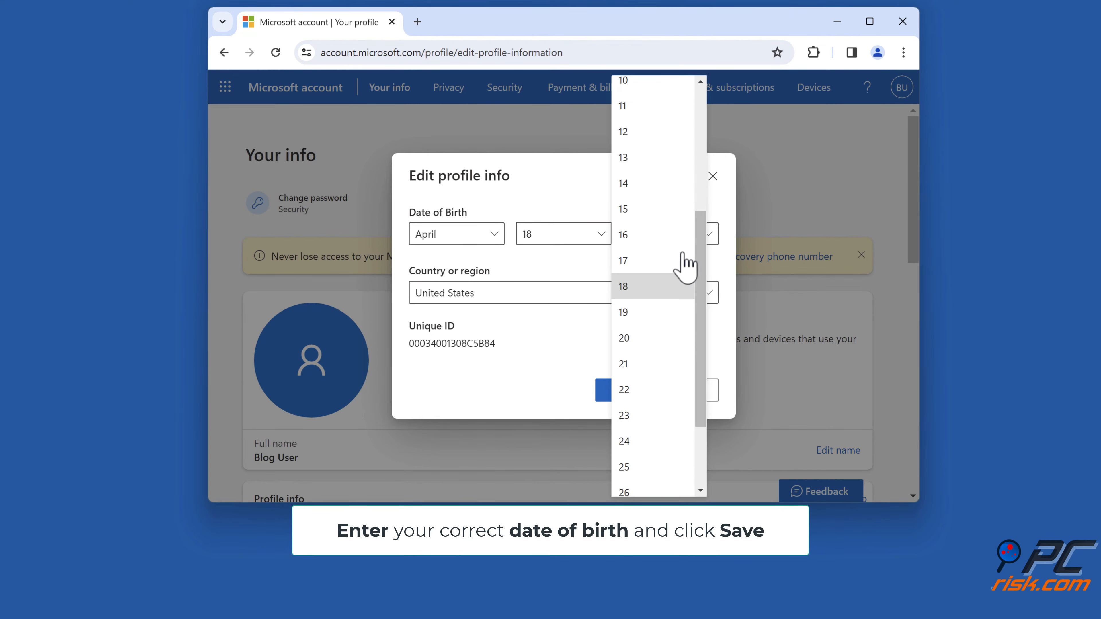
scroll(681, 261, "down", 3)
left_click(635, 382)
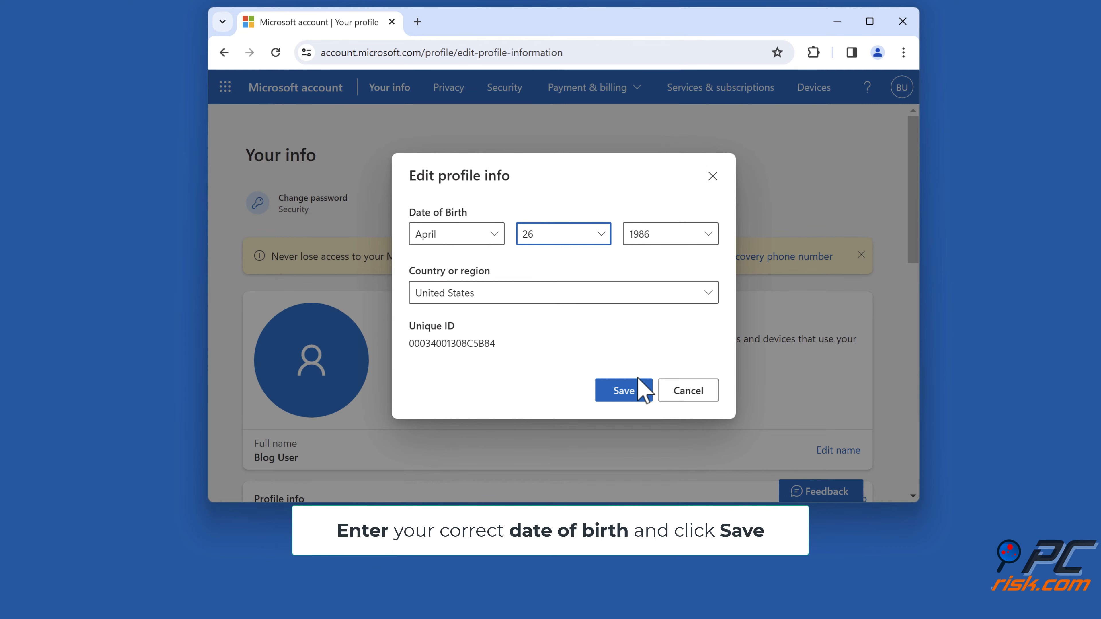
left_click(626, 392)
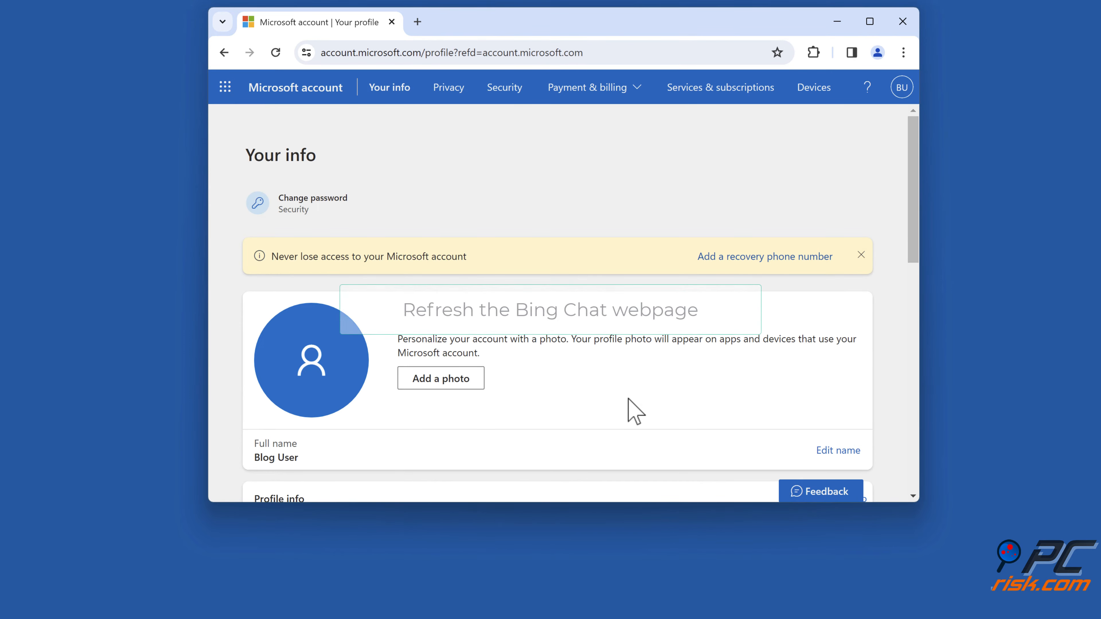
- Return to bing.com, reload the Bing Chat page and close the Chrome window
left_click(627, 52)
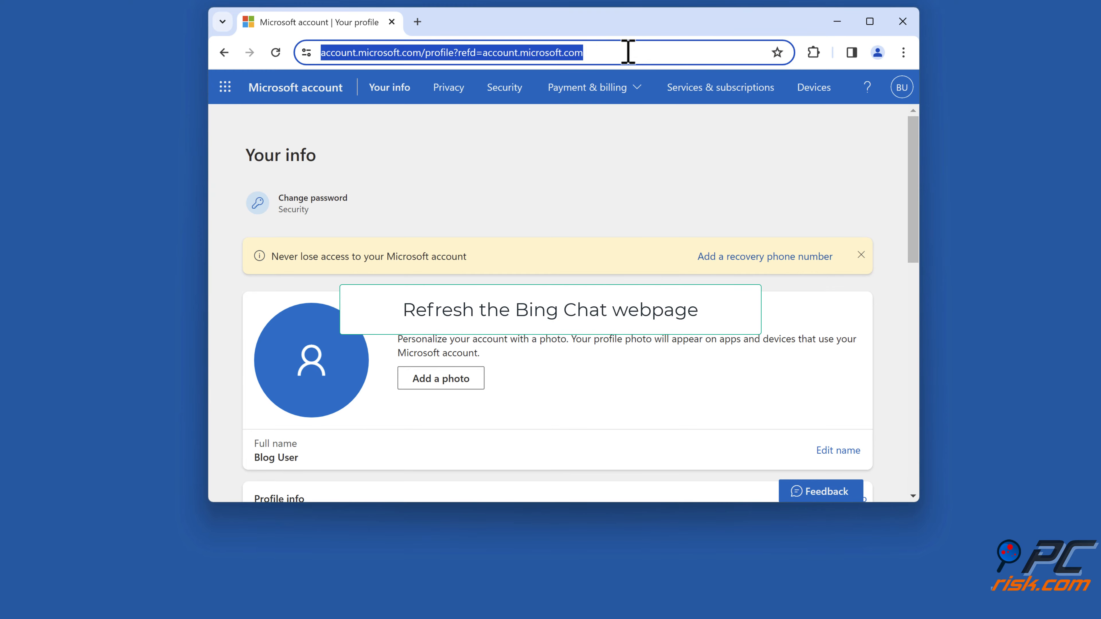
type("bing.com")
key("Return")
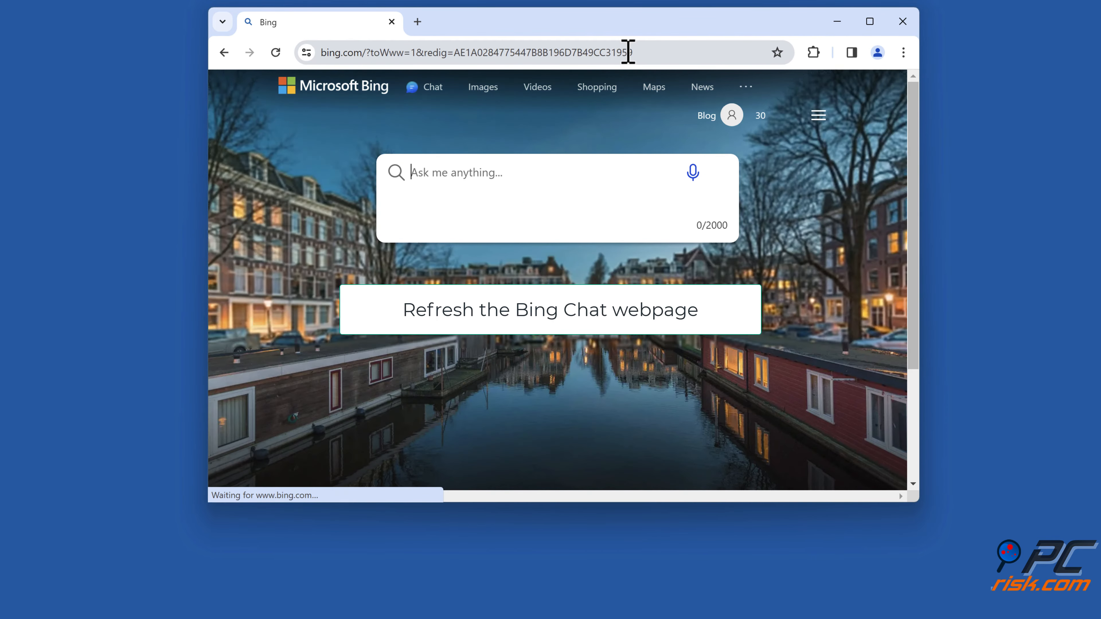
left_click(433, 89)
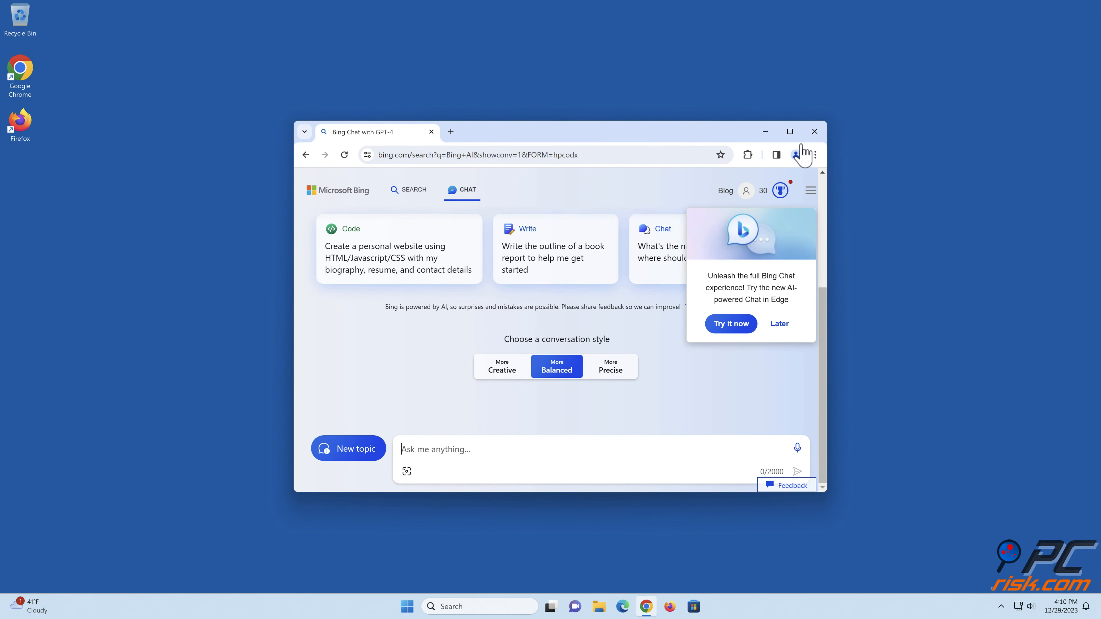
left_click(814, 132)
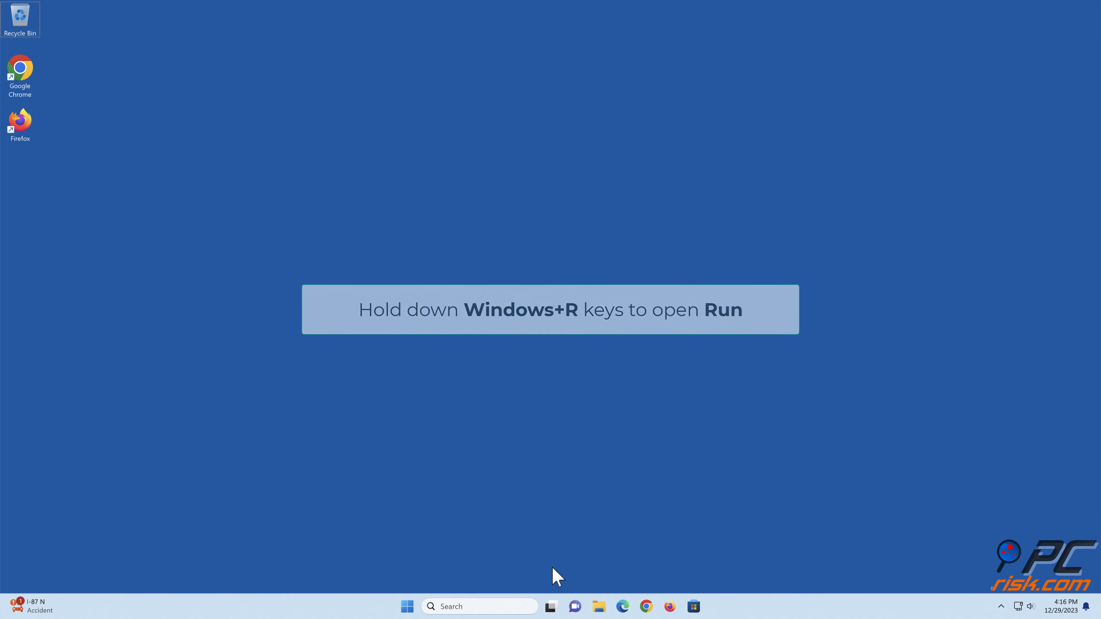
- Open Network Connections by running ncpa.cpl from the Run dialog
key("super+r")
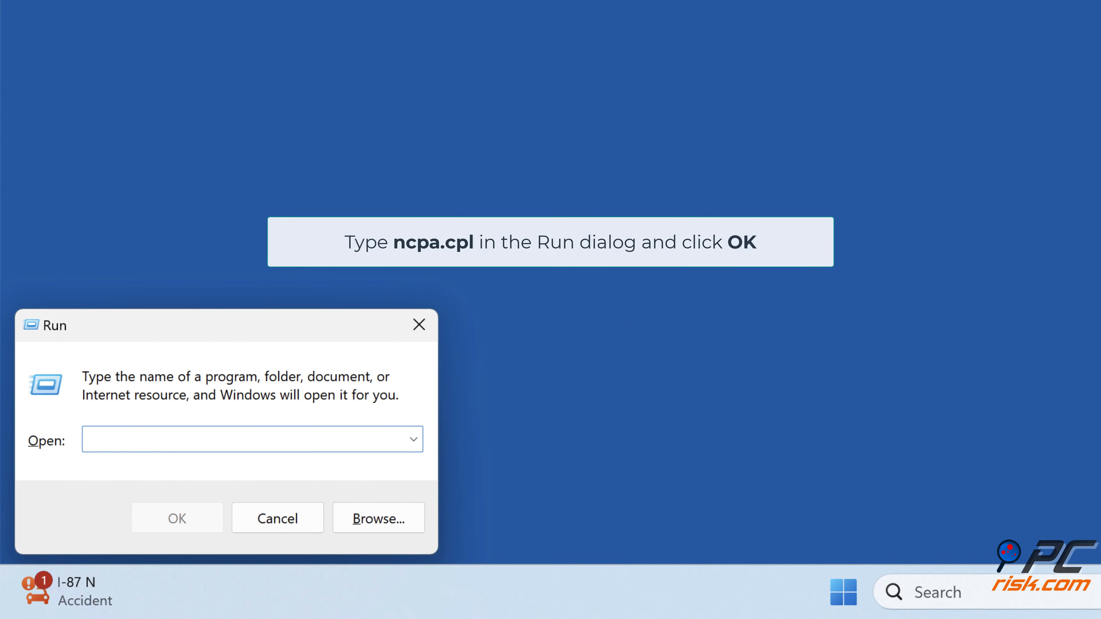
type("ncpa.cpl")
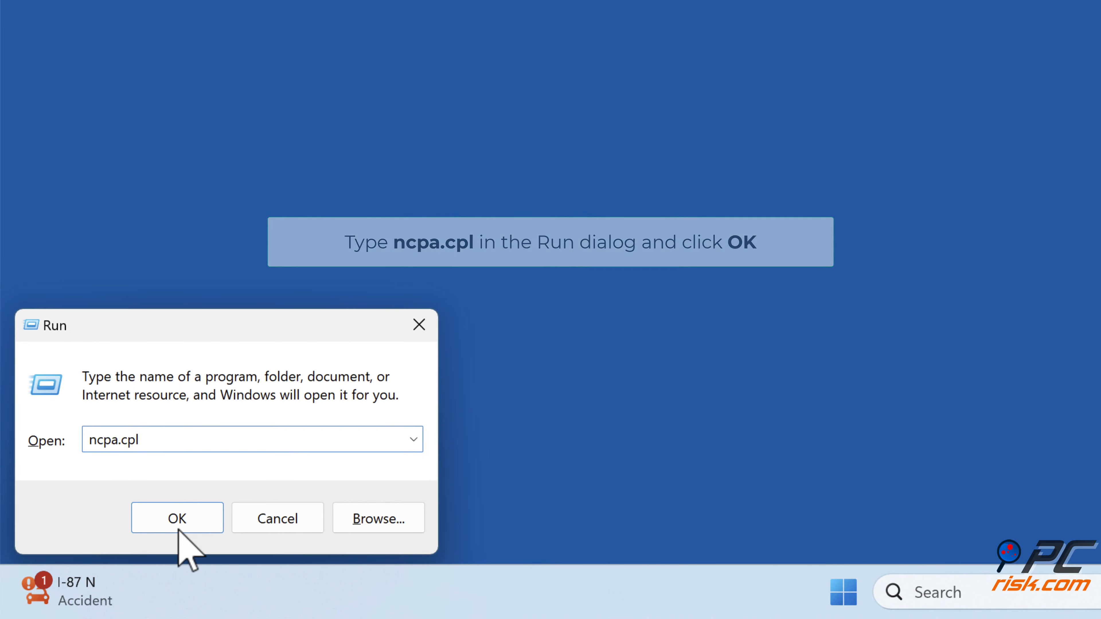
left_click(177, 518)
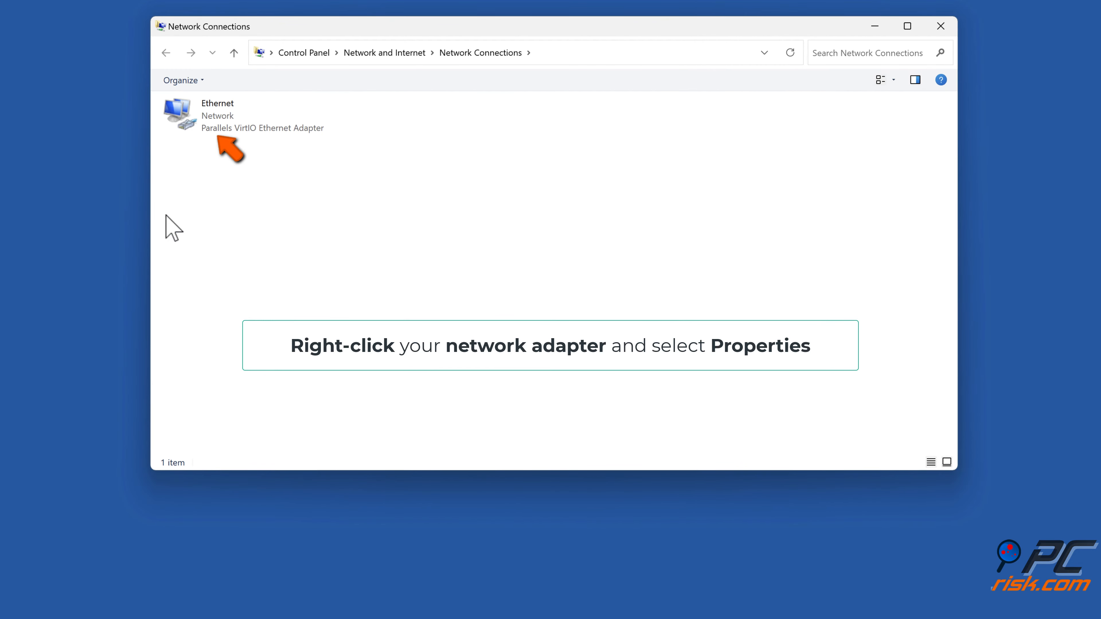
- Open the Internet Protocol Version 4 (TCP/IPv4) properties of the Ethernet adapter
right_click(216, 133)
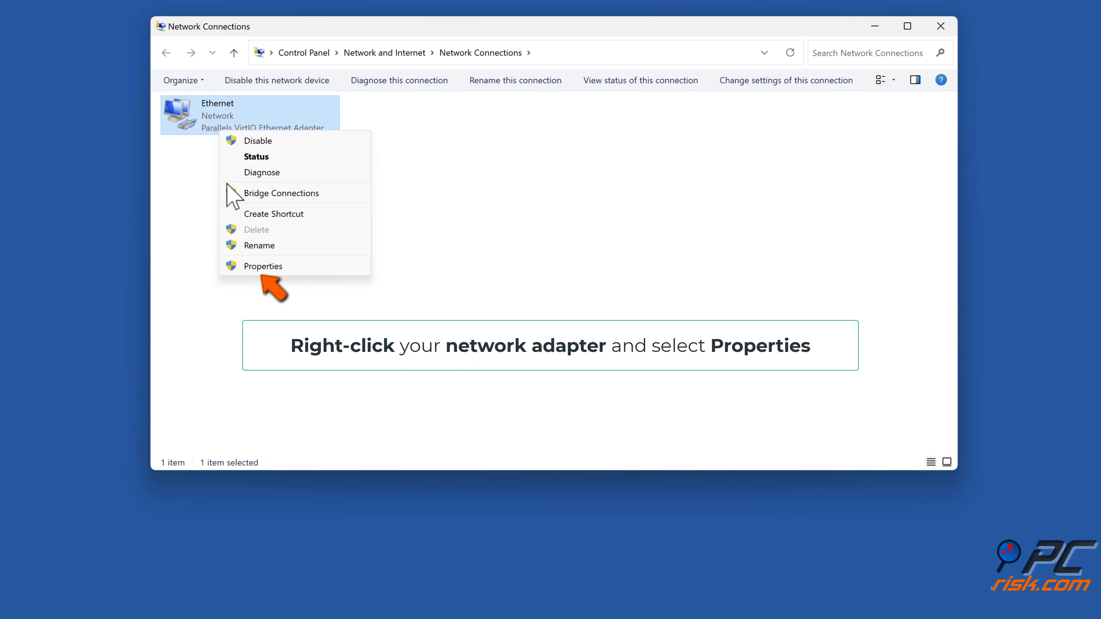
left_click(260, 271)
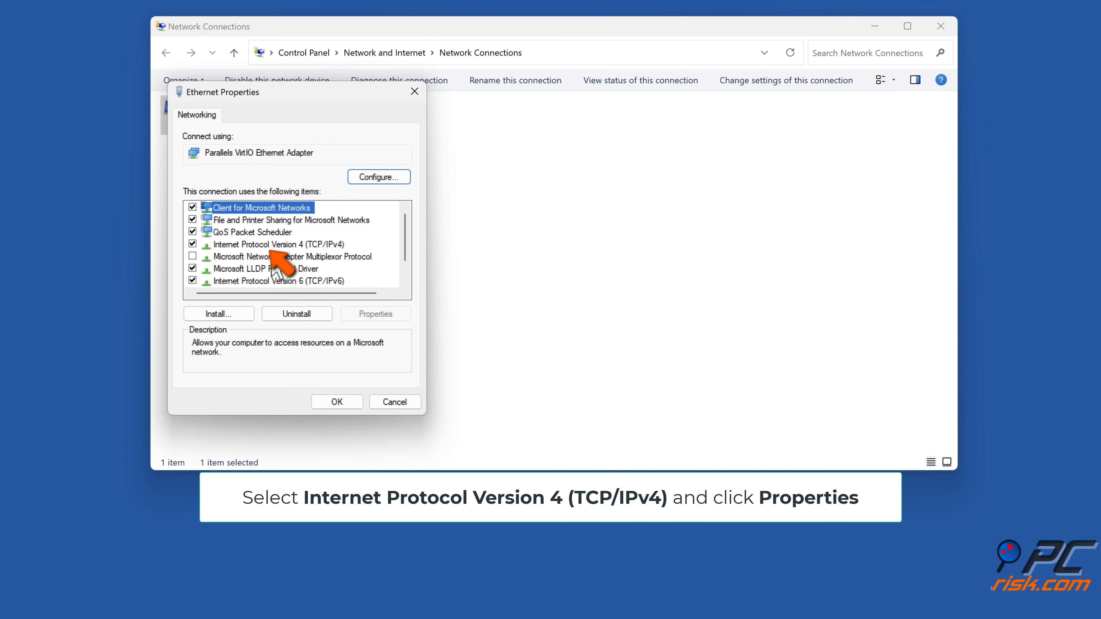
left_click(273, 245)
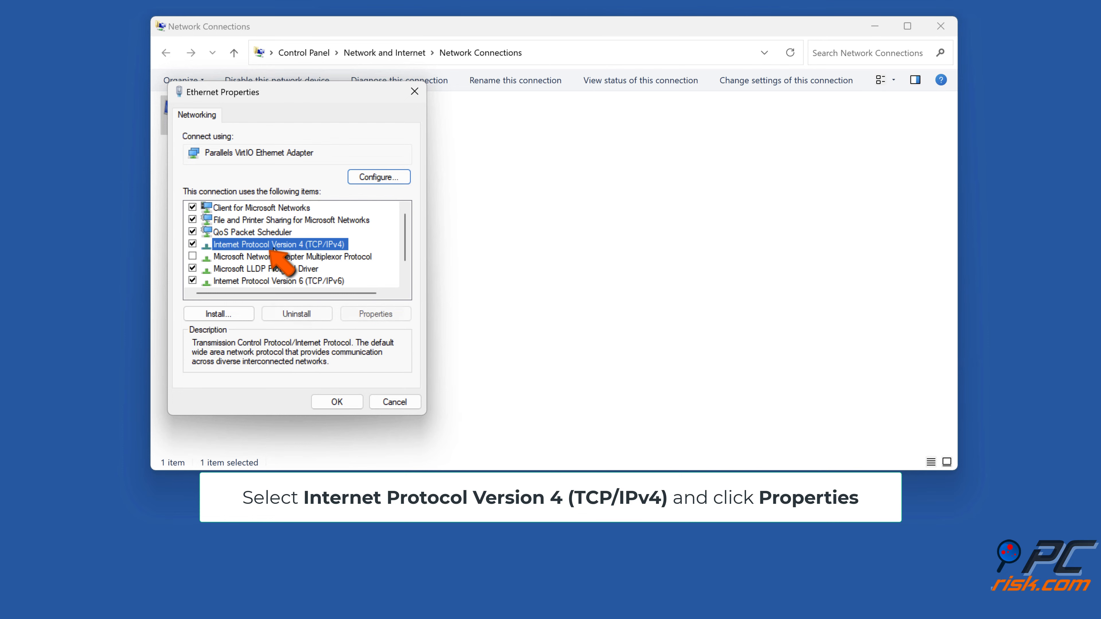
left_click(375, 315)
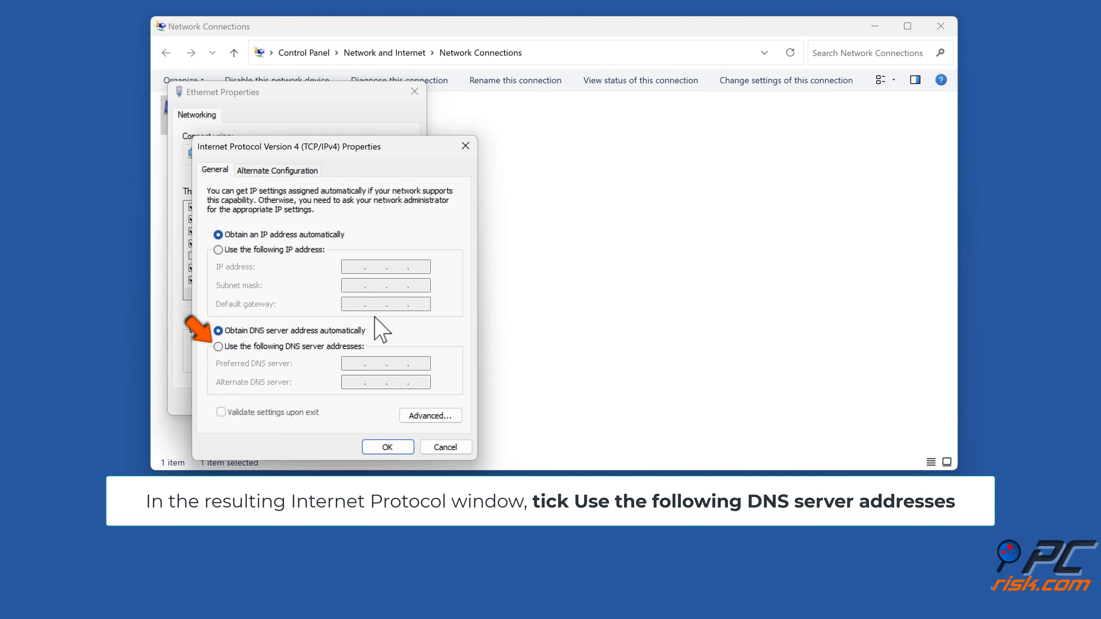
- Use custom DNS servers with 1.1.1.1 as preferred and 1.0.0.1 as alternate, and confirm the adapter's properties
left_click(218, 346)
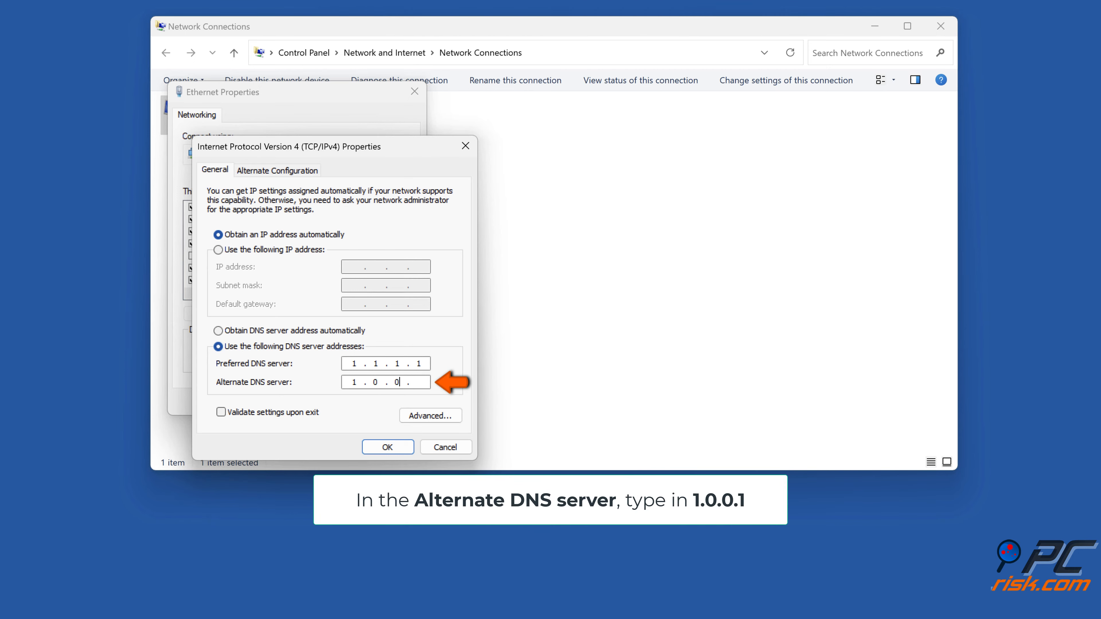
type("1")
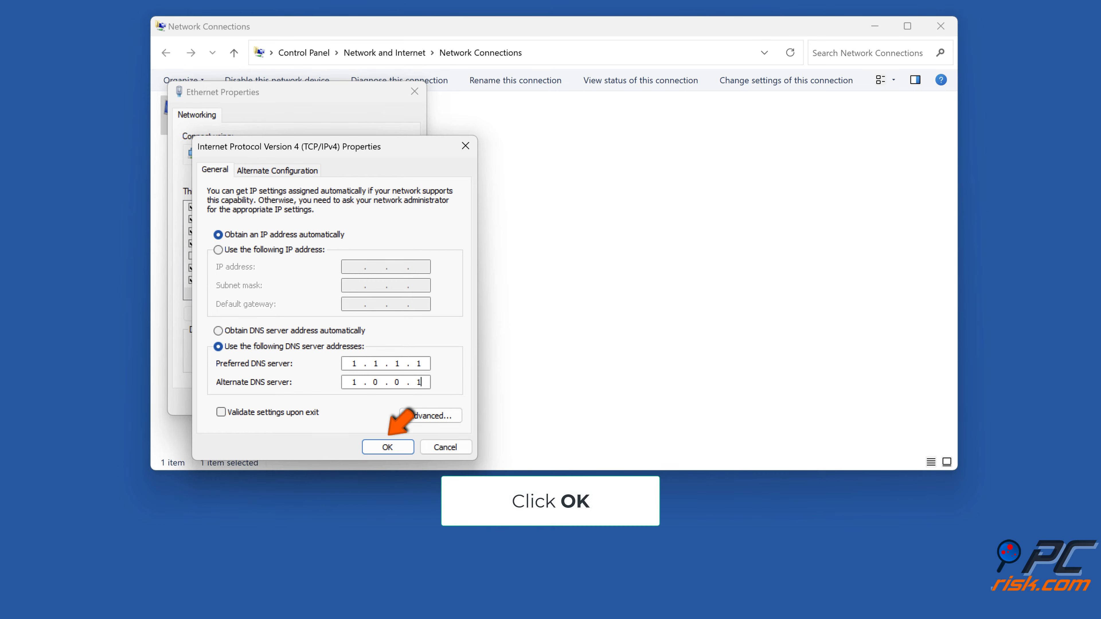
left_click(390, 451)
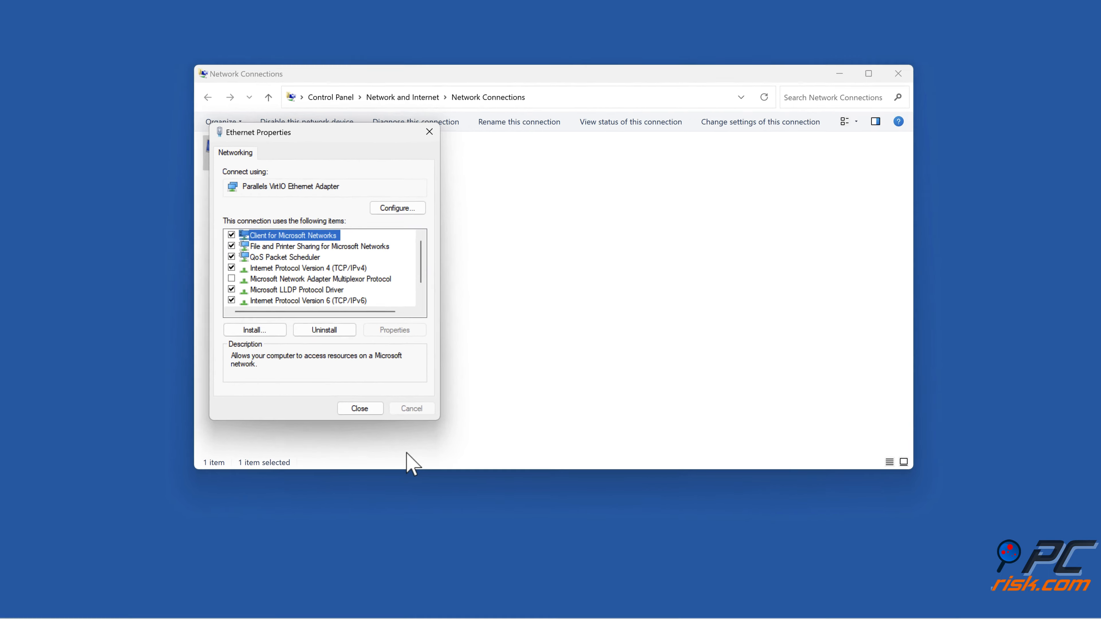
left_click(336, 402)
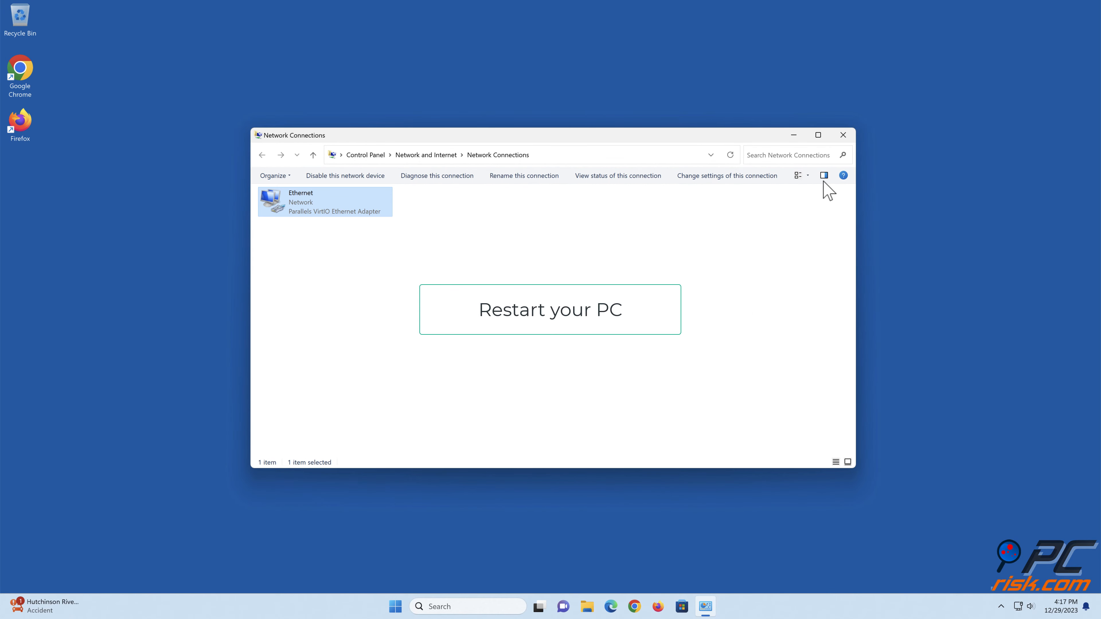
- Close the Network Connections window and restart the PC
left_click(842, 136)
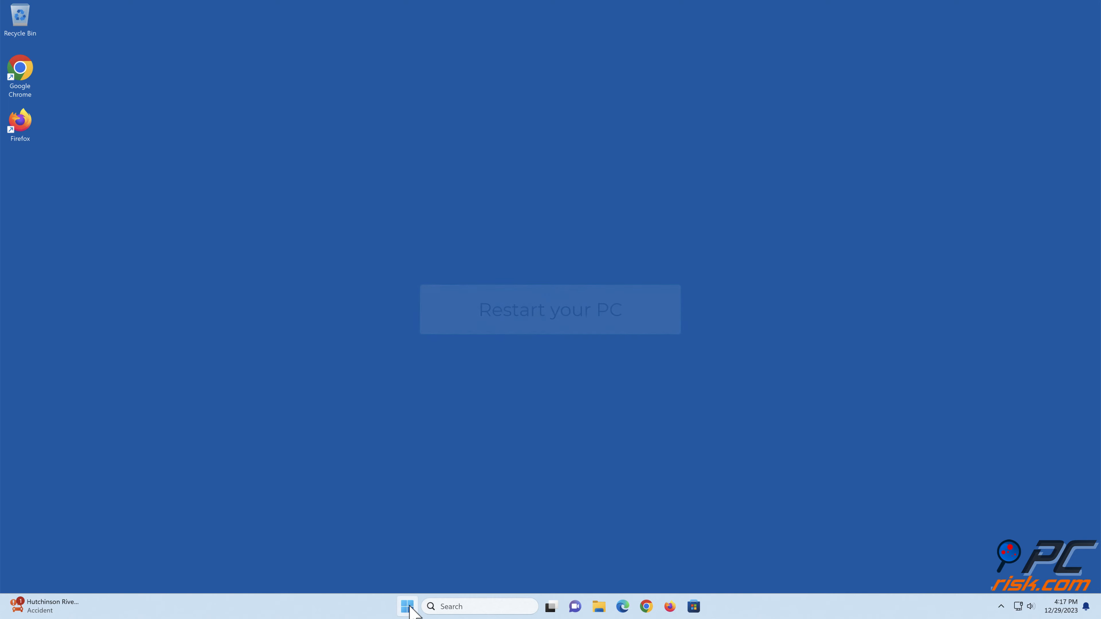
left_click(407, 606)
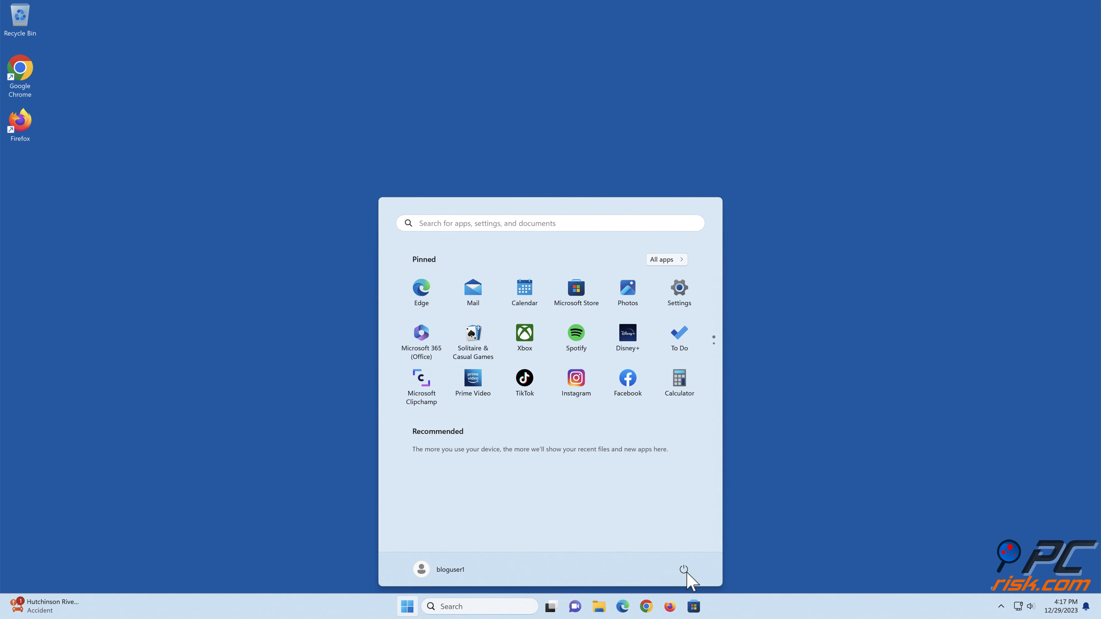
left_click(685, 571)
left_click(679, 551)
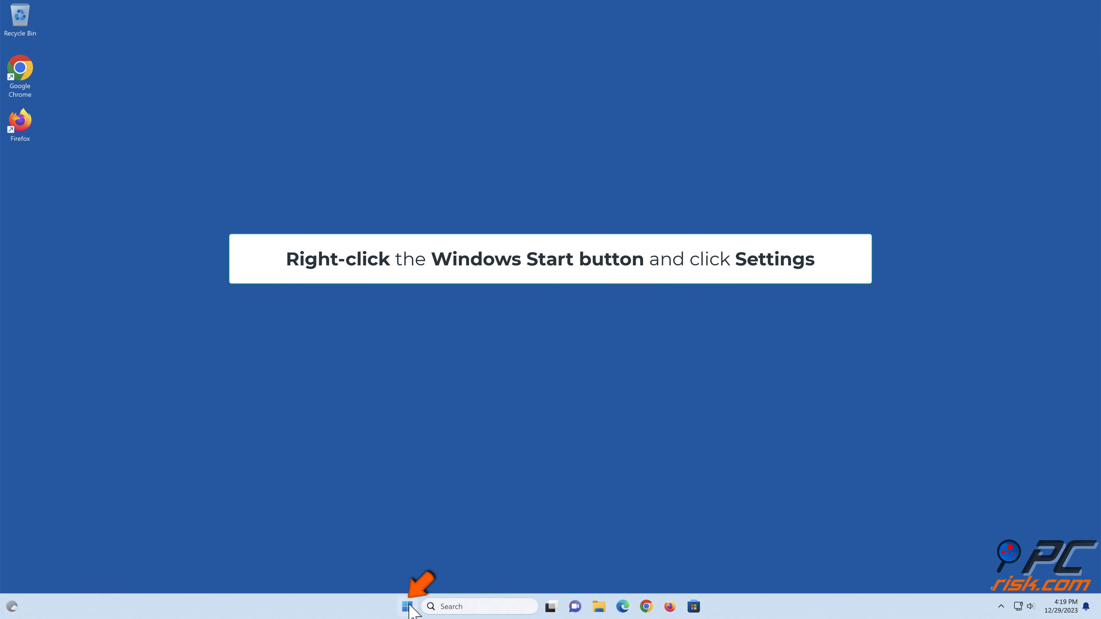
- Open Windows Settings and go to the Network reset page within the advanced network settings
right_click(407, 606)
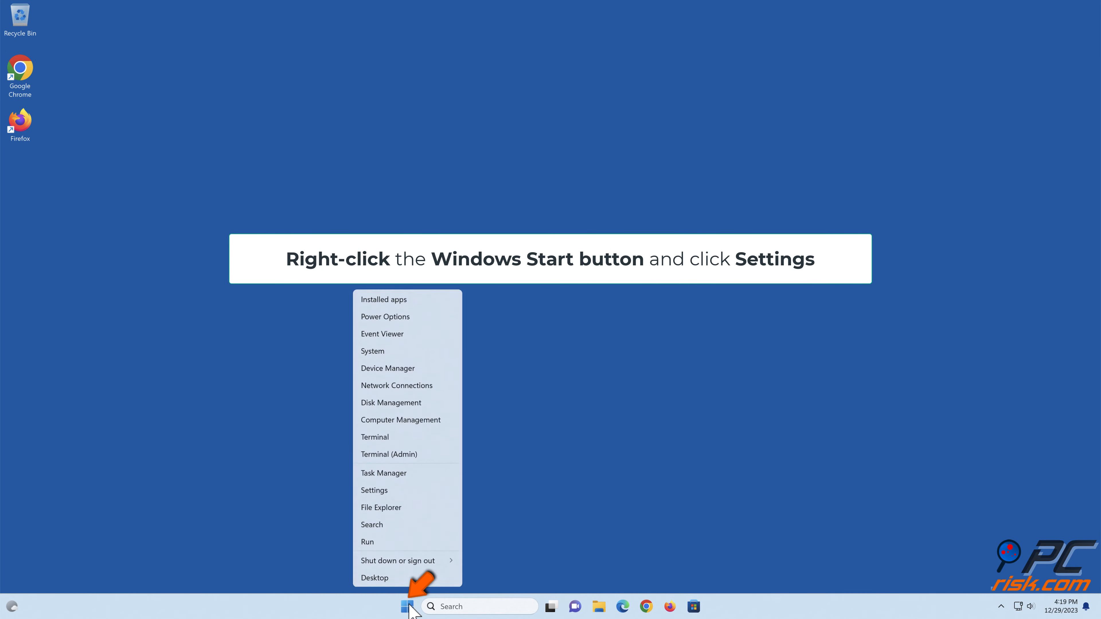
left_click(374, 490)
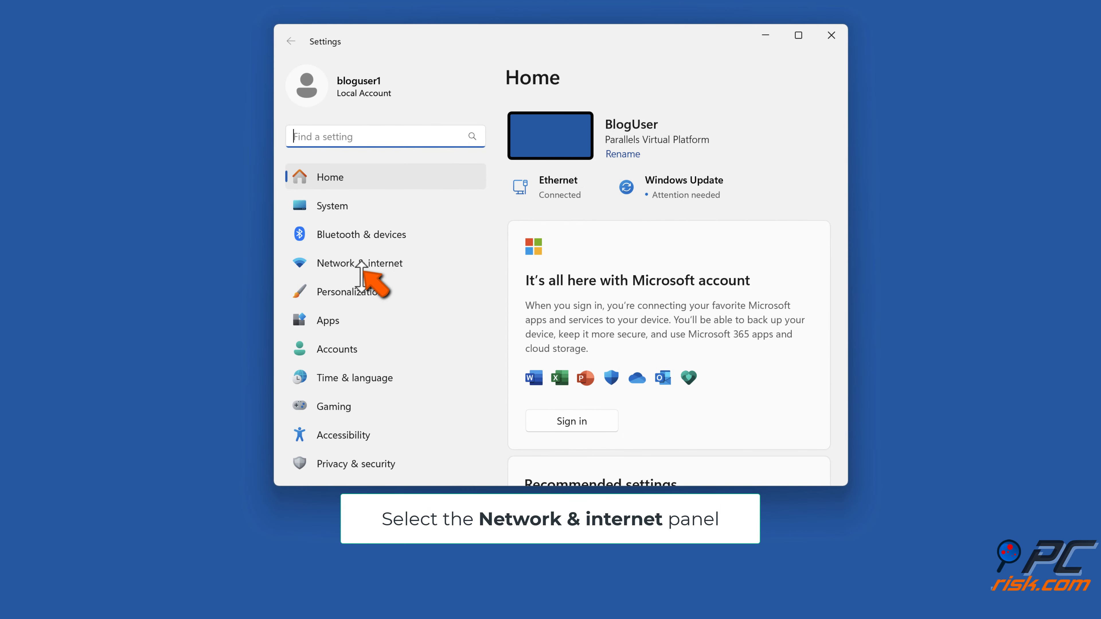
left_click(360, 264)
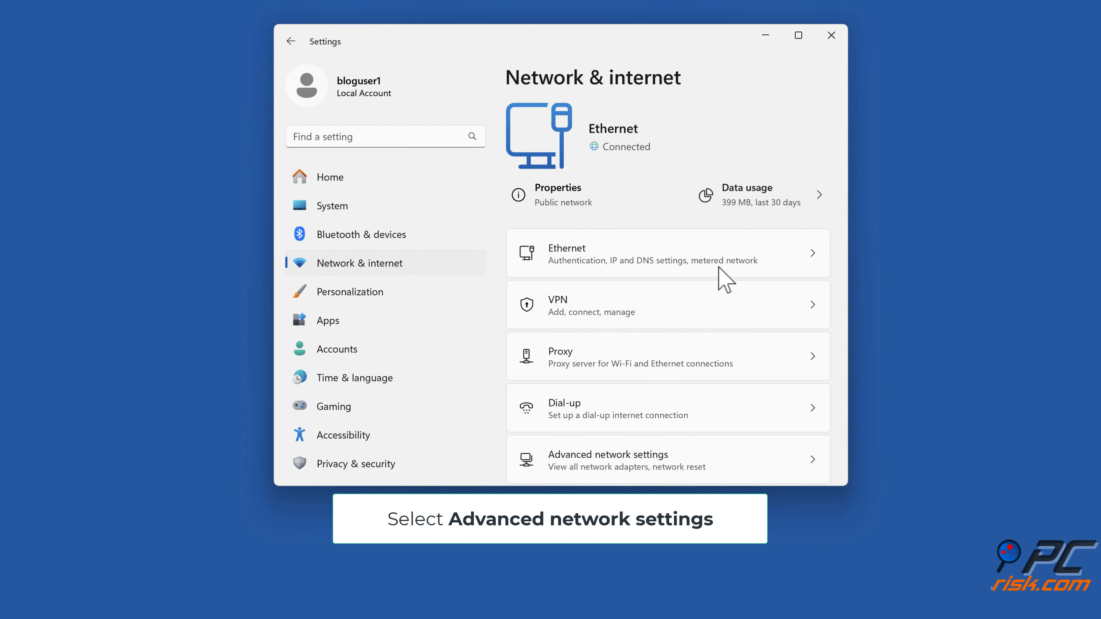
scroll(725, 279, "down", 1)
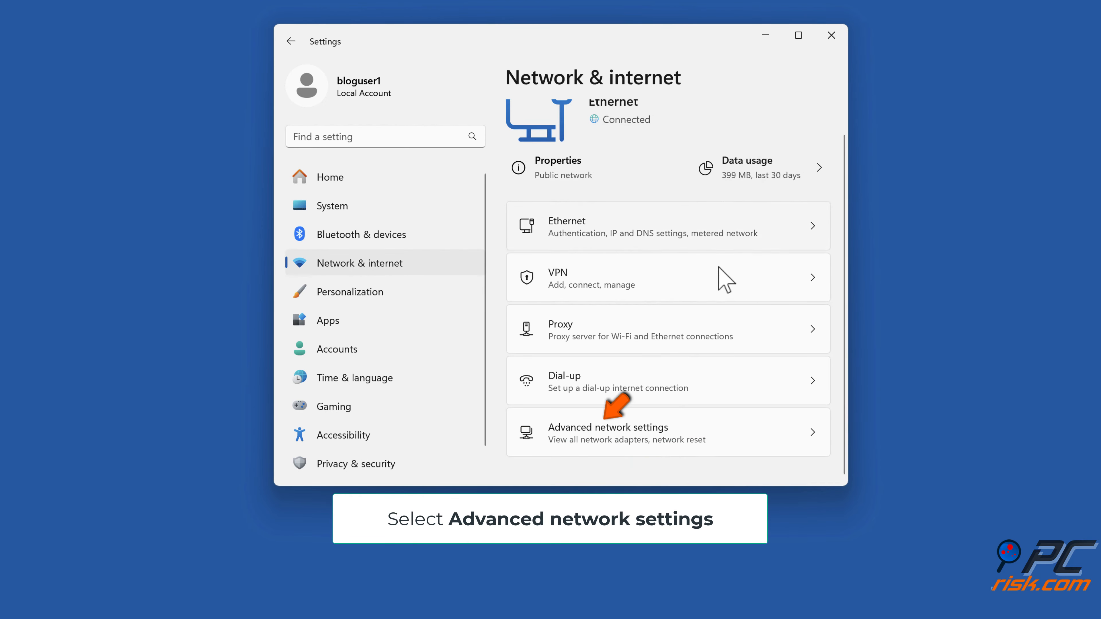
left_click(615, 445)
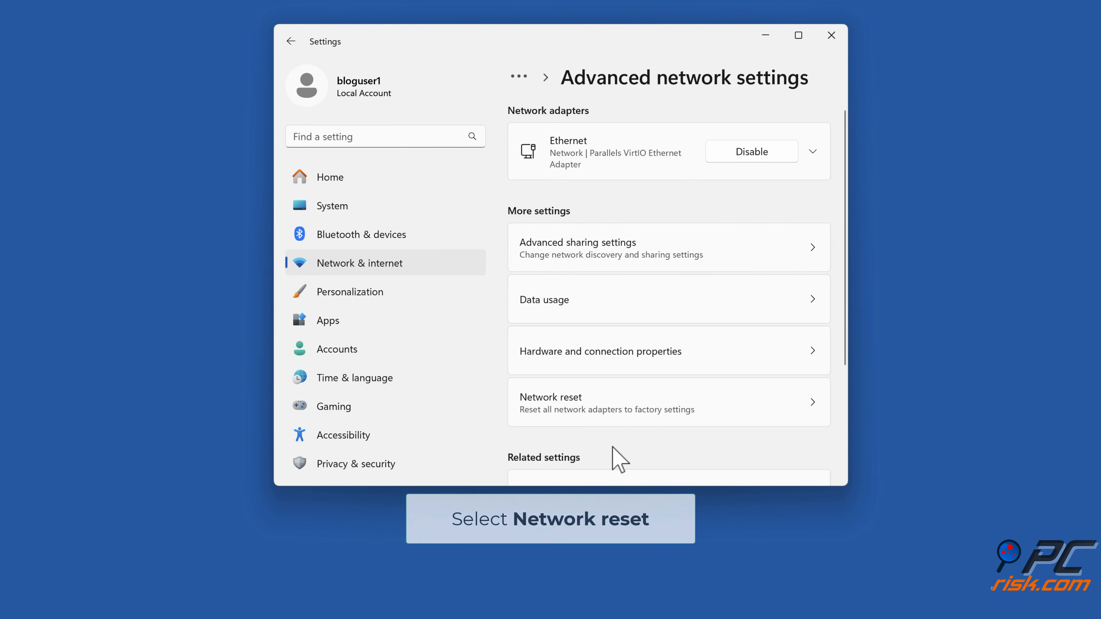
scroll(613, 448, "down", 3)
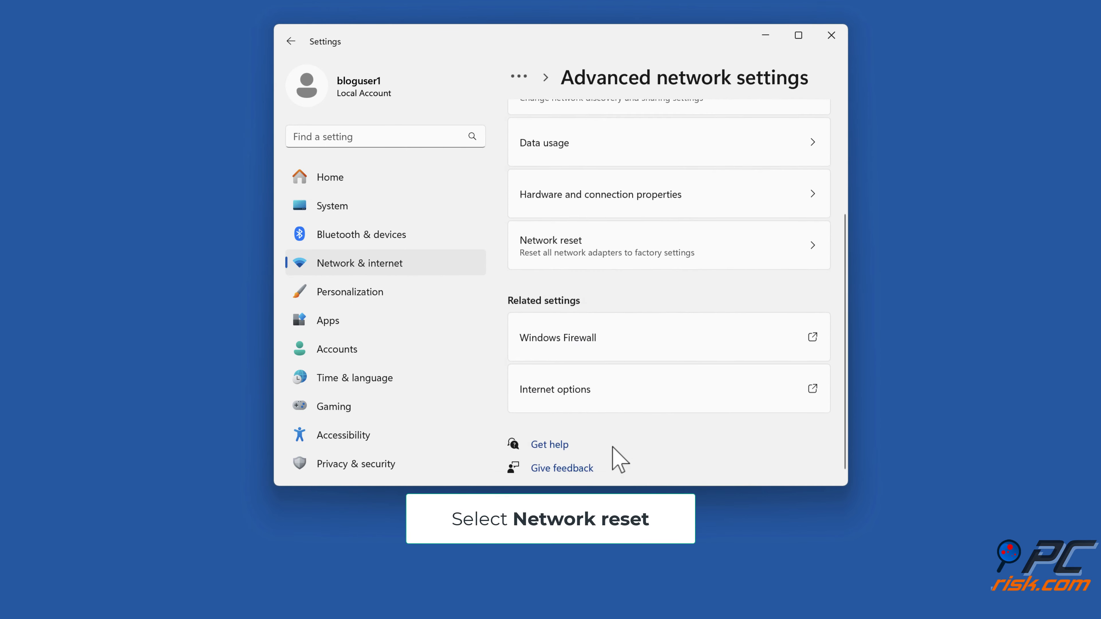
left_click(554, 254)
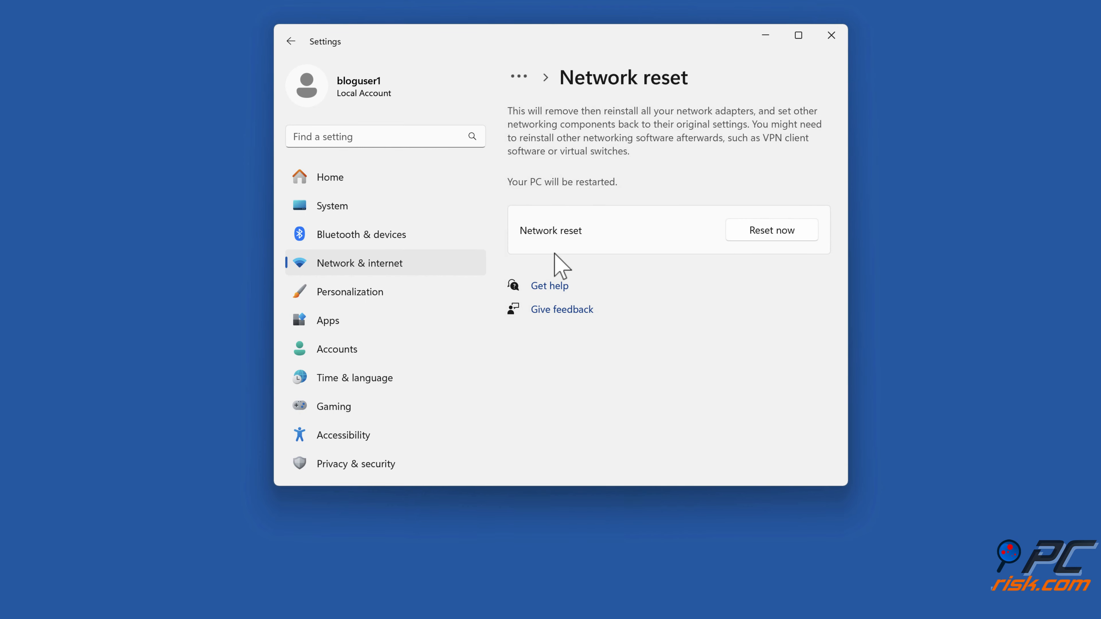
- Reset all network adapters, confirm the reset and dismiss the sign-out notice
left_click(776, 239)
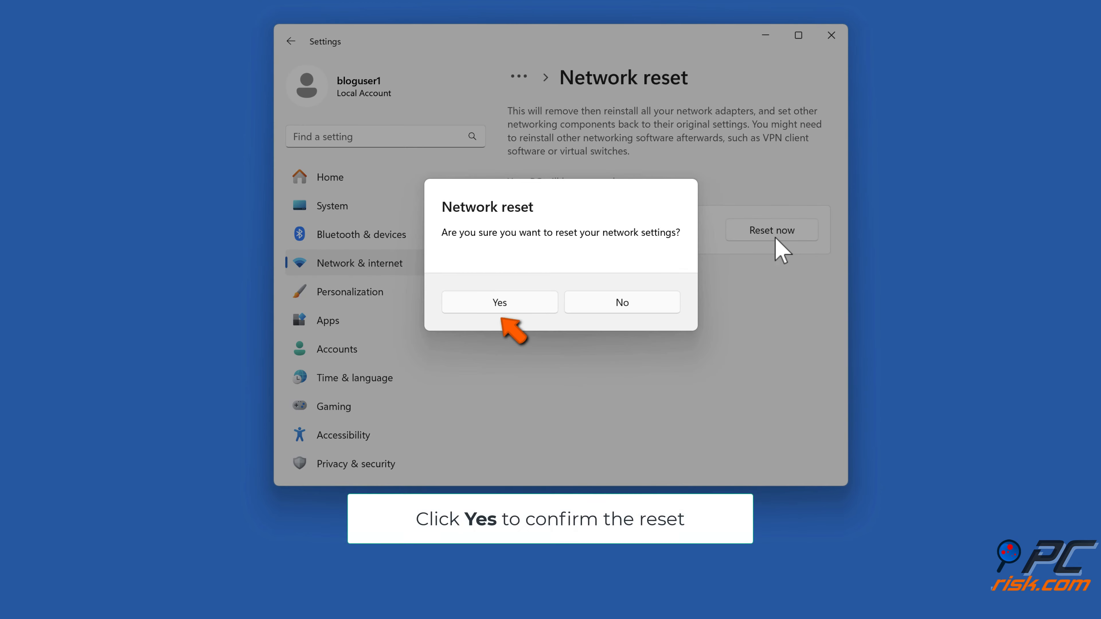
left_click(500, 309)
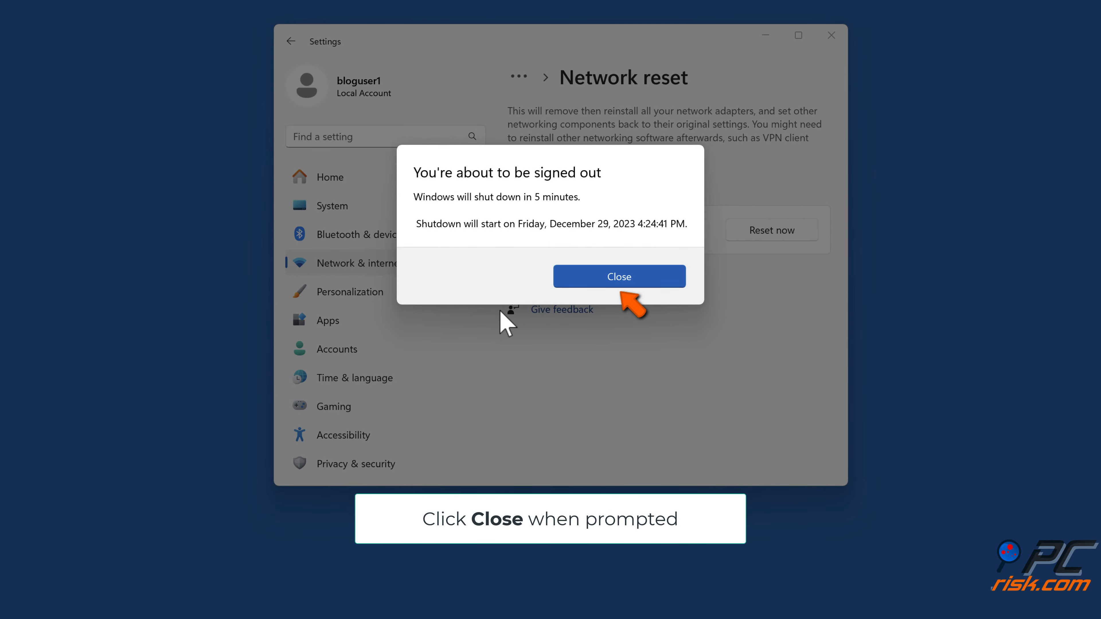
left_click(619, 284)
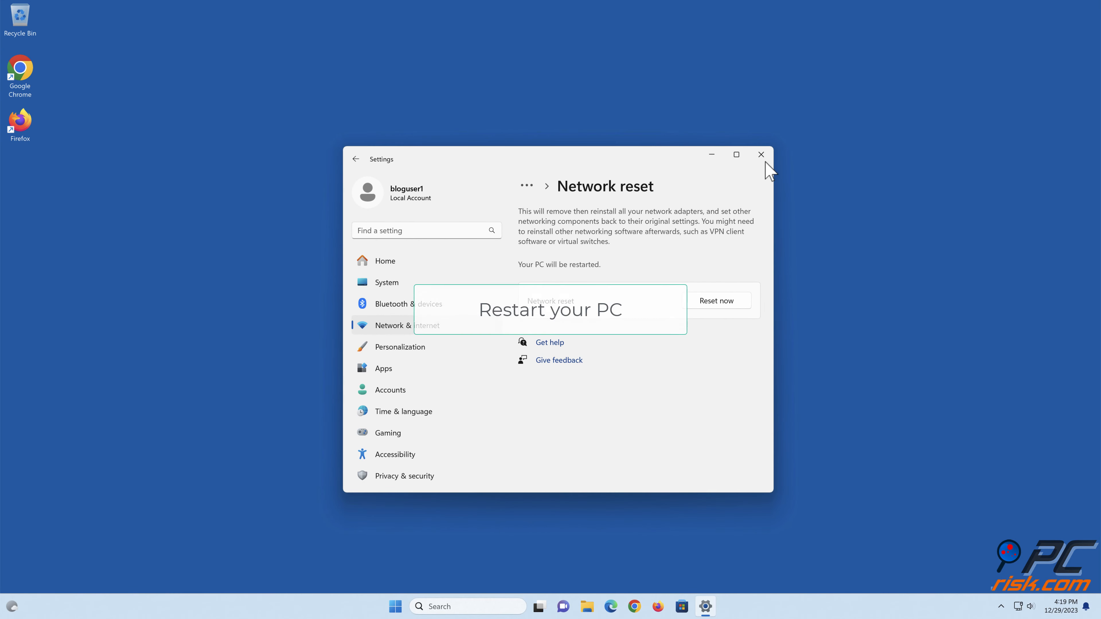
- Close Settings and restart the PC to complete the network reset
left_click(765, 158)
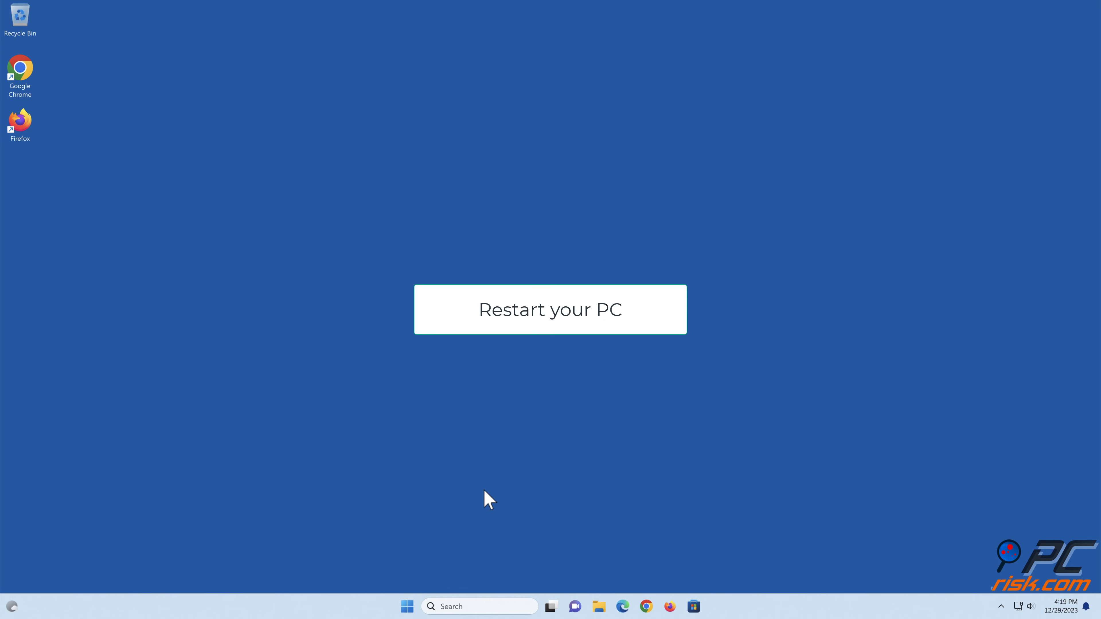
left_click(409, 606)
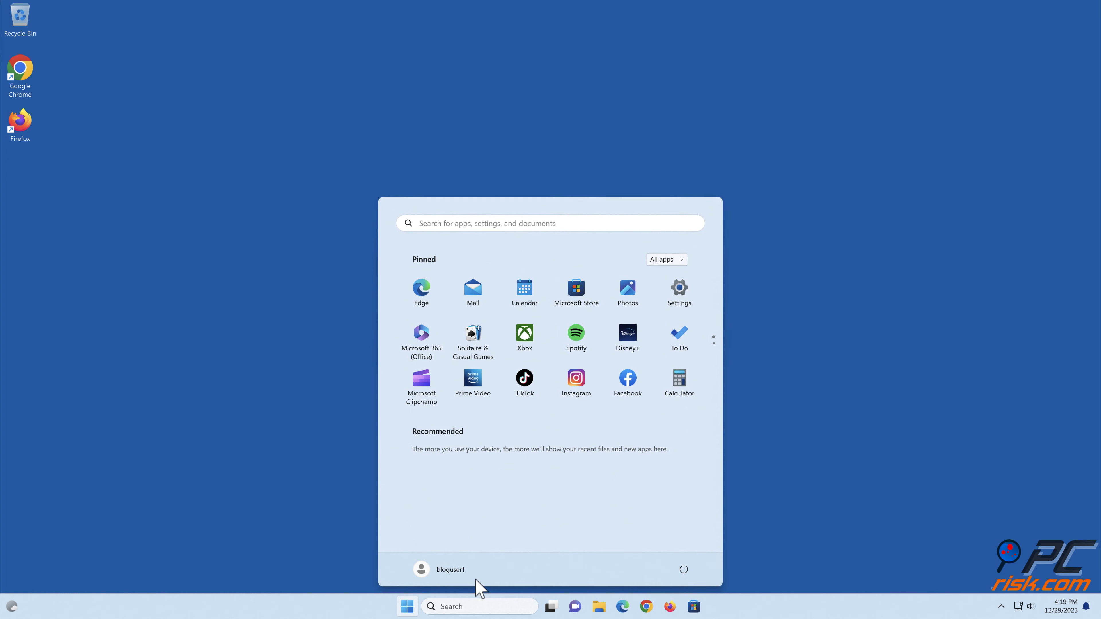
left_click(683, 569)
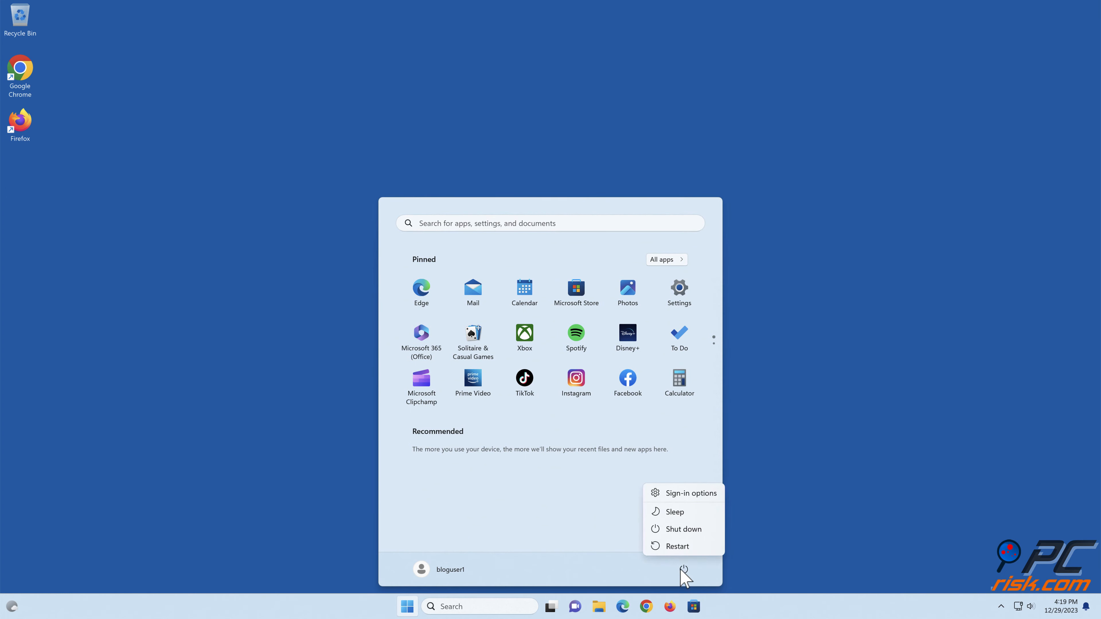
left_click(678, 546)
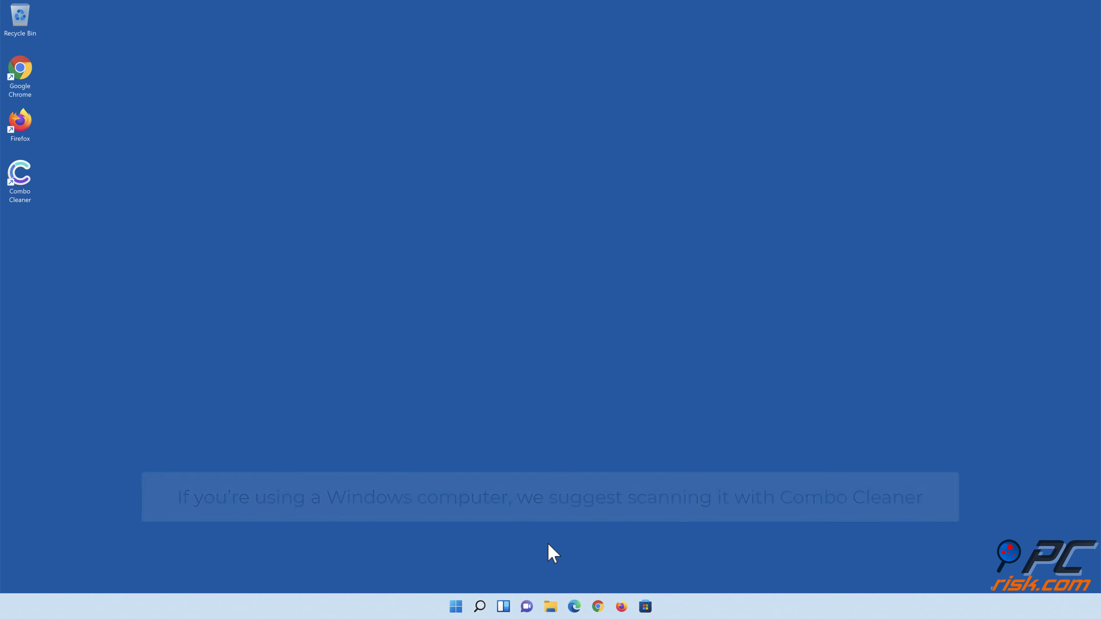
- Launch Combo Cleaner, run a Quick Scan and move all detected threats to quarantine
double_click(28, 195)
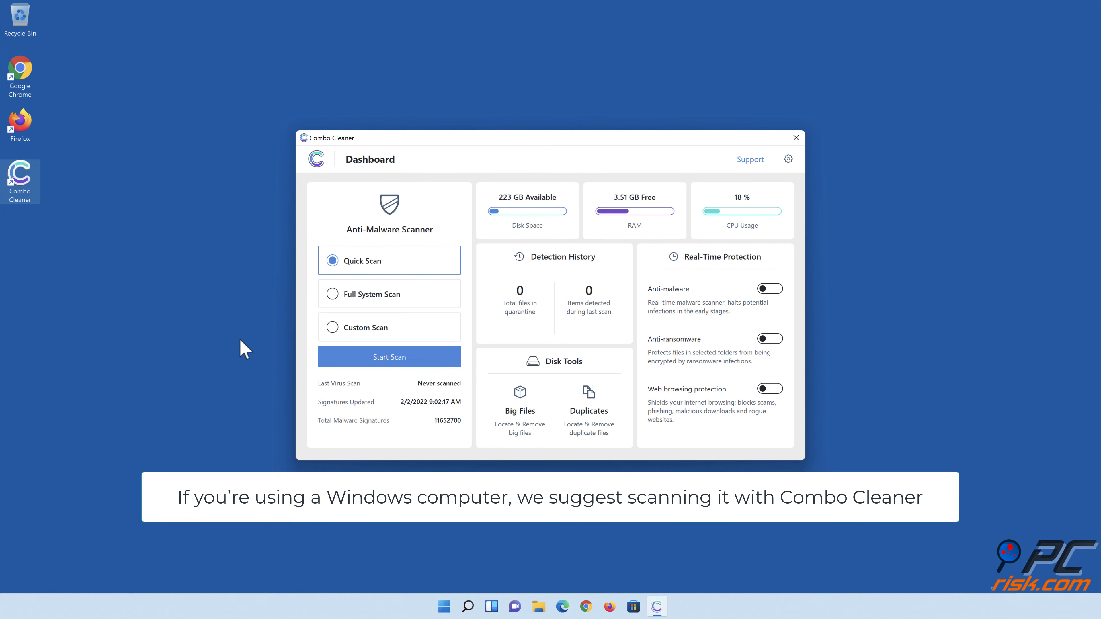
left_click(390, 365)
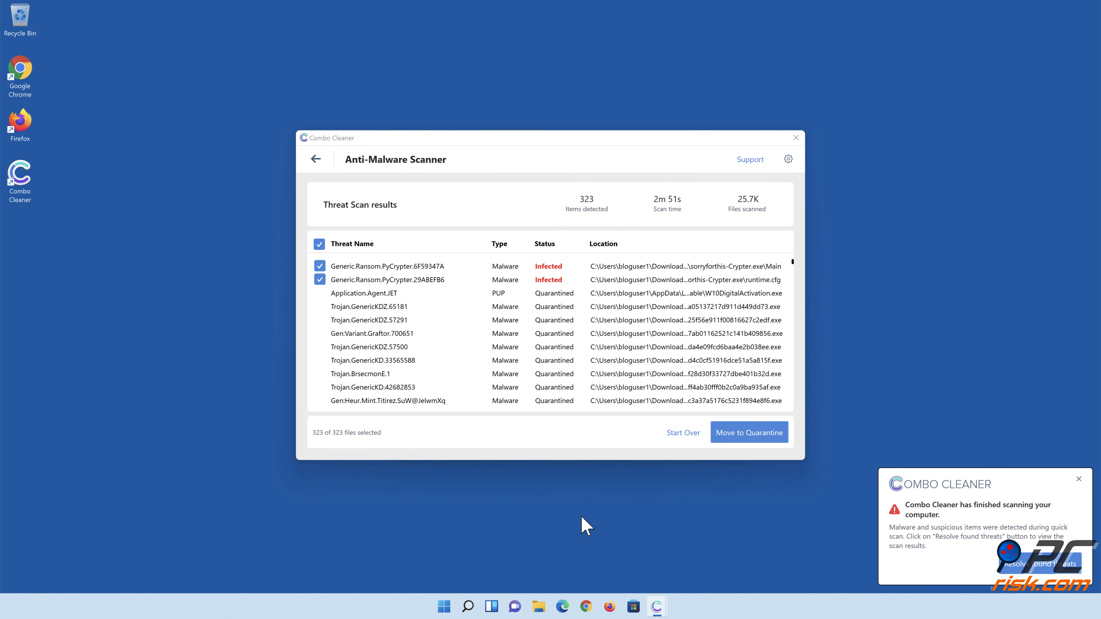
left_click(745, 435)
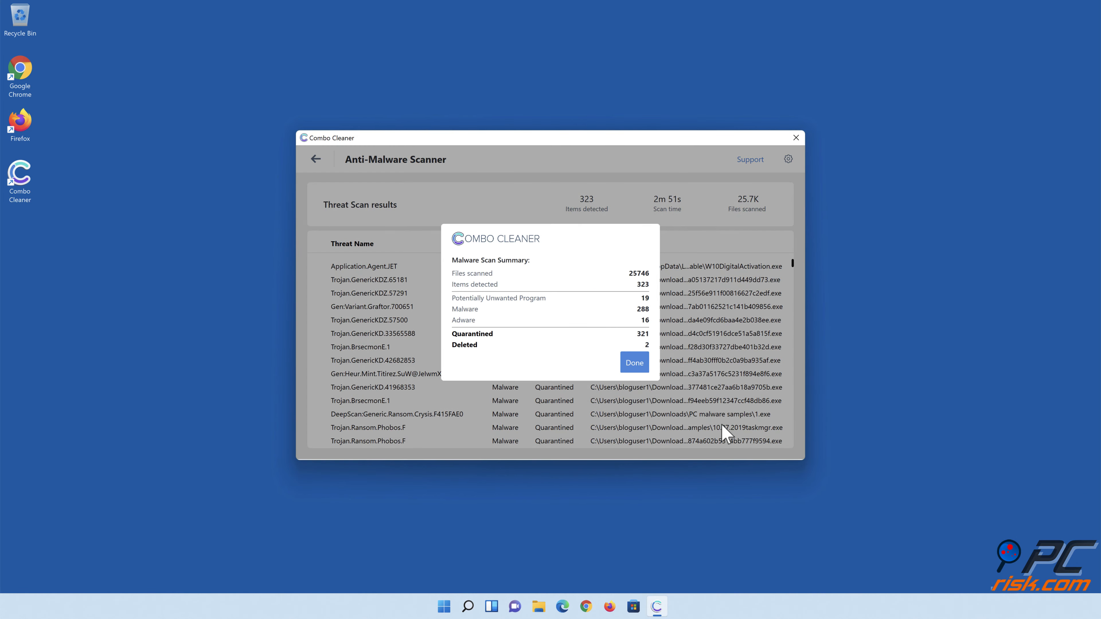
left_click(634, 367)
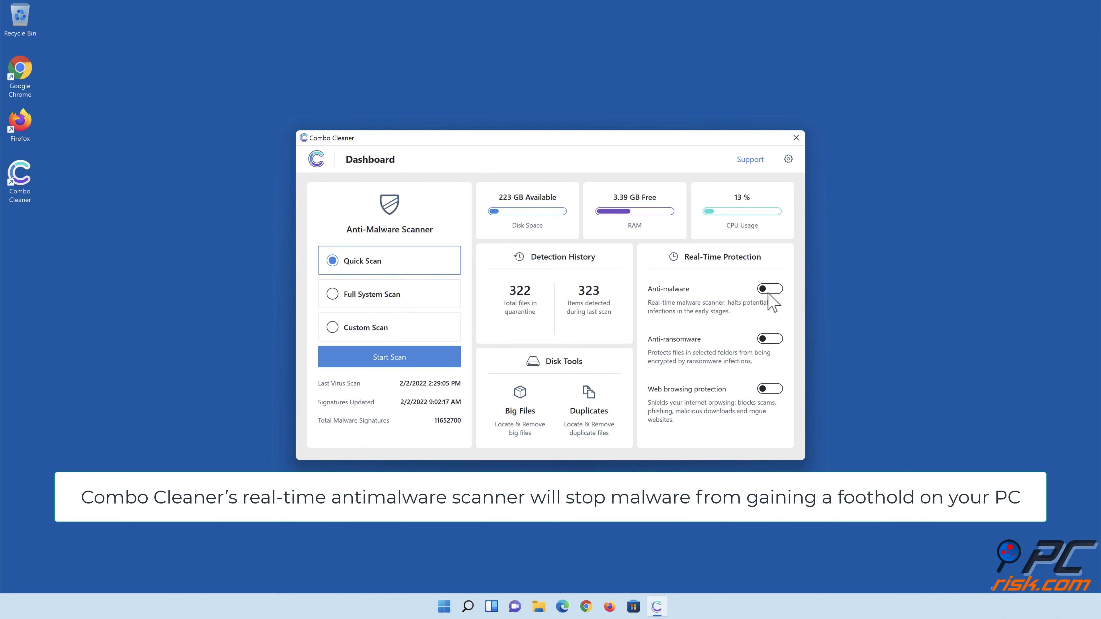
- Enable real-time anti-malware and anti-ransomware protection, adding the Documents folder from Libraries as a protected folder
left_click(770, 289)
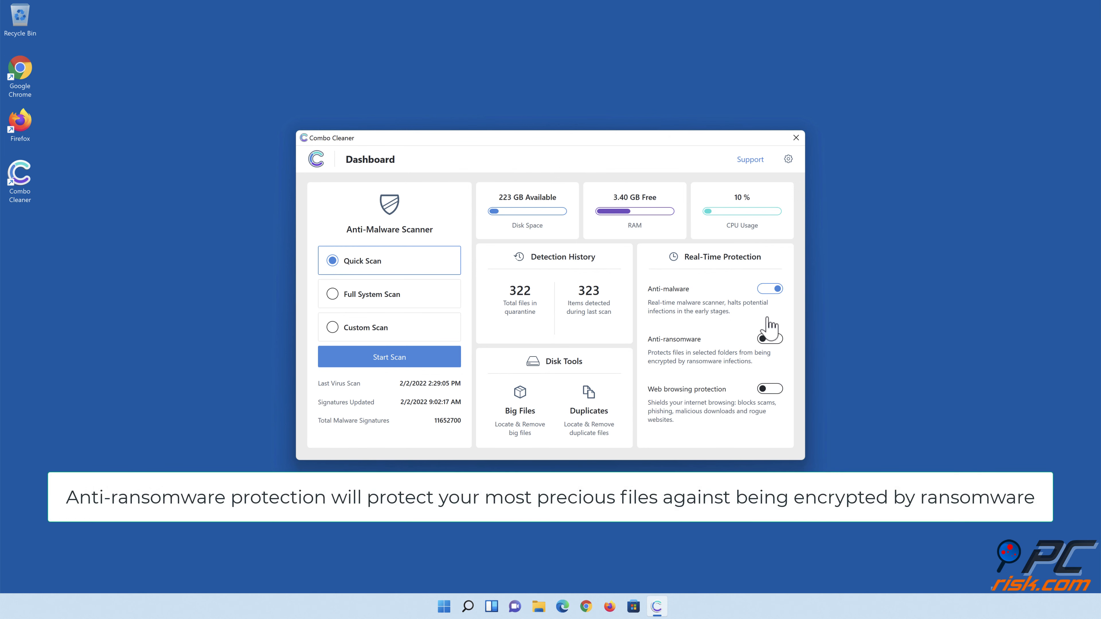
left_click(770, 339)
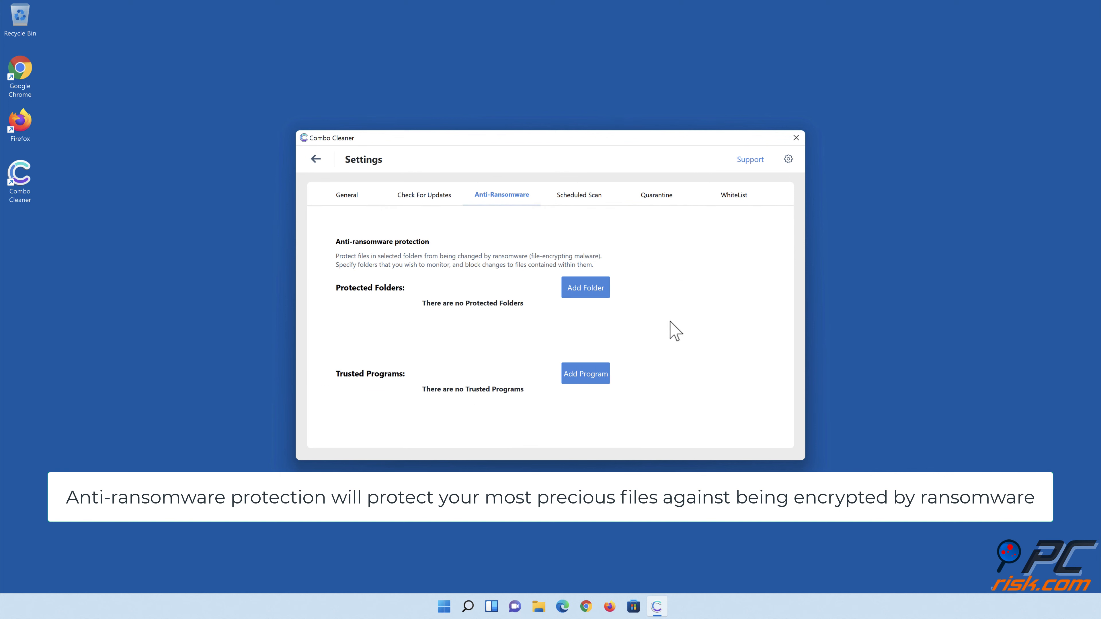
left_click(588, 293)
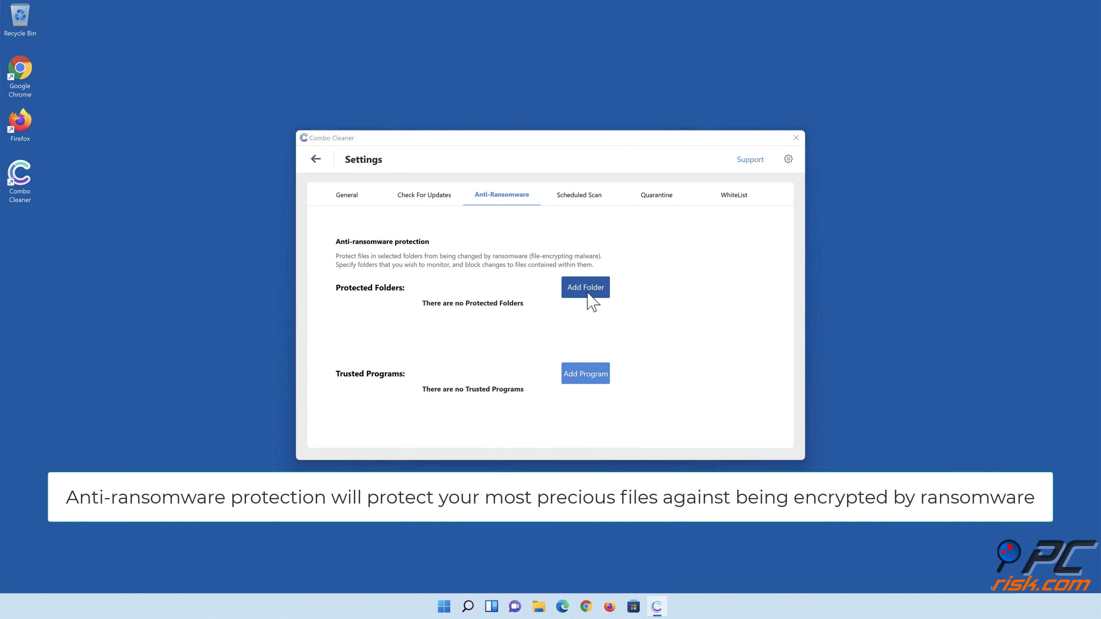
left_click(477, 296)
left_click(487, 317)
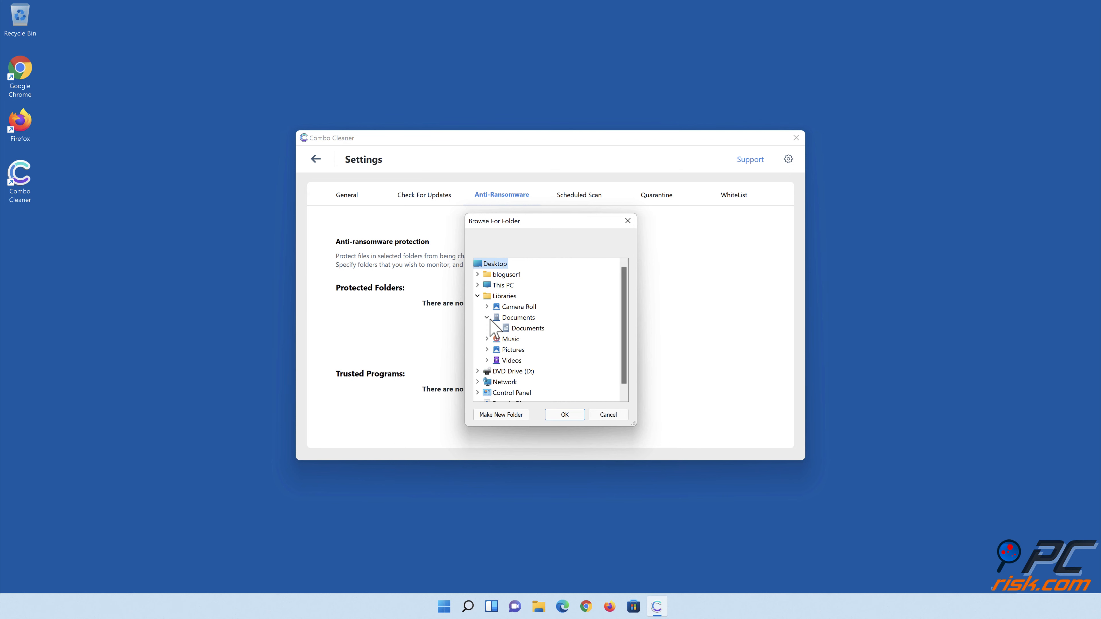
left_click(525, 328)
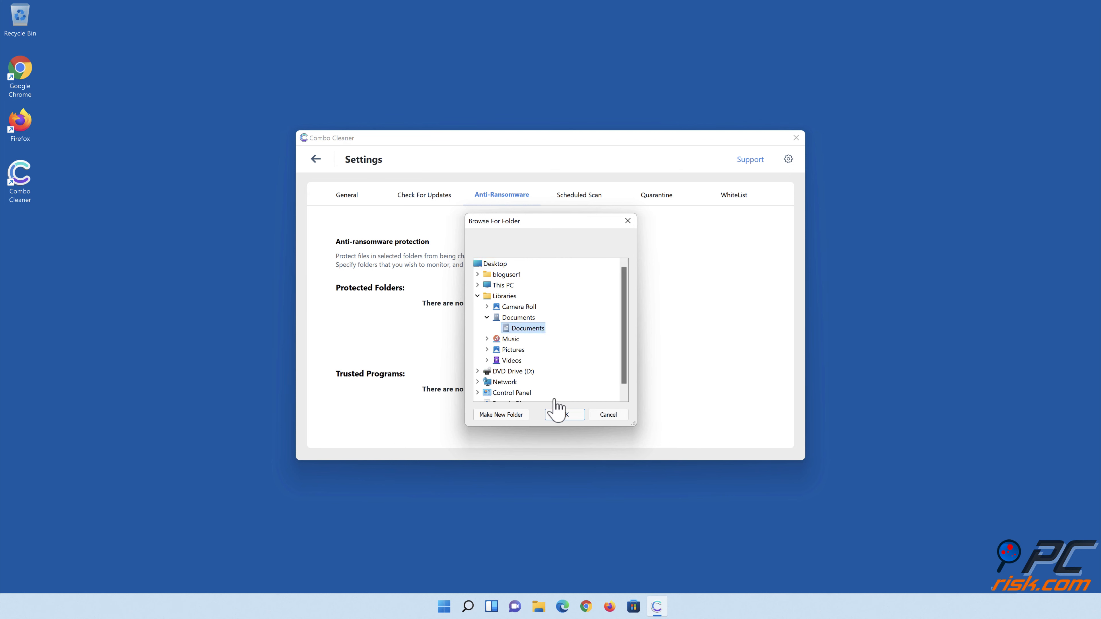
left_click(565, 415)
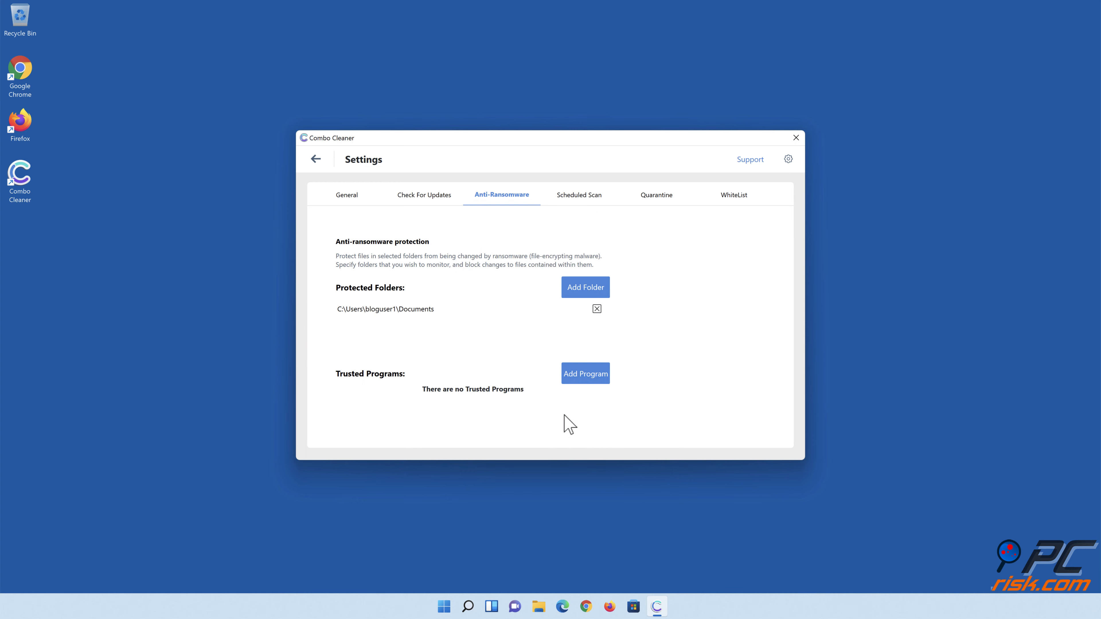
- Return to the dashboard, turn on web browsing protection and close Combo Cleaner
left_click(317, 160)
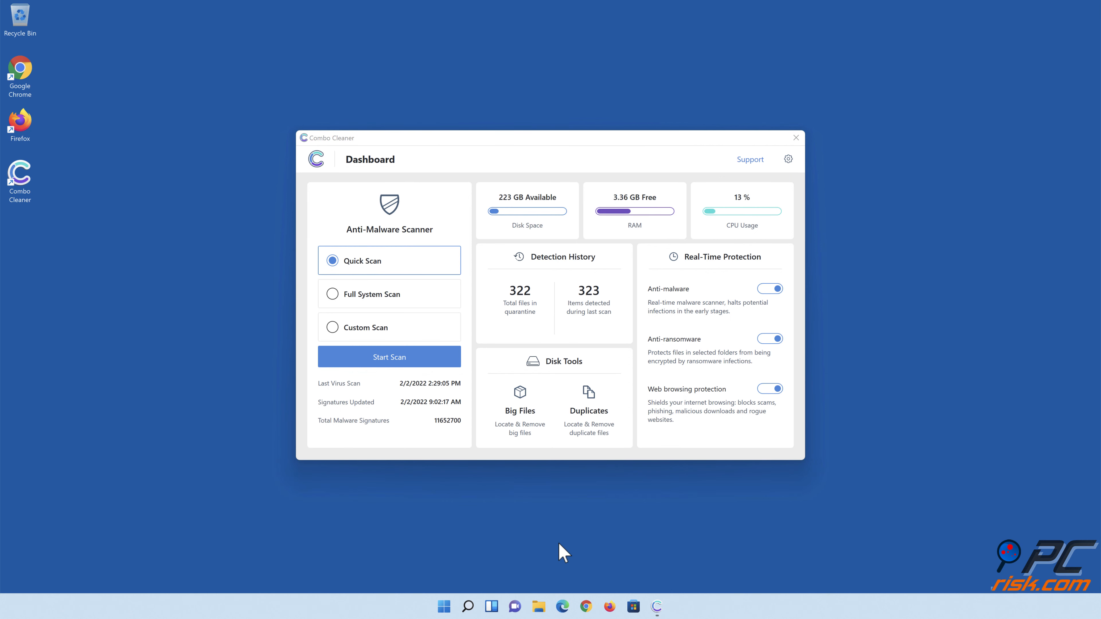
left_click(796, 138)
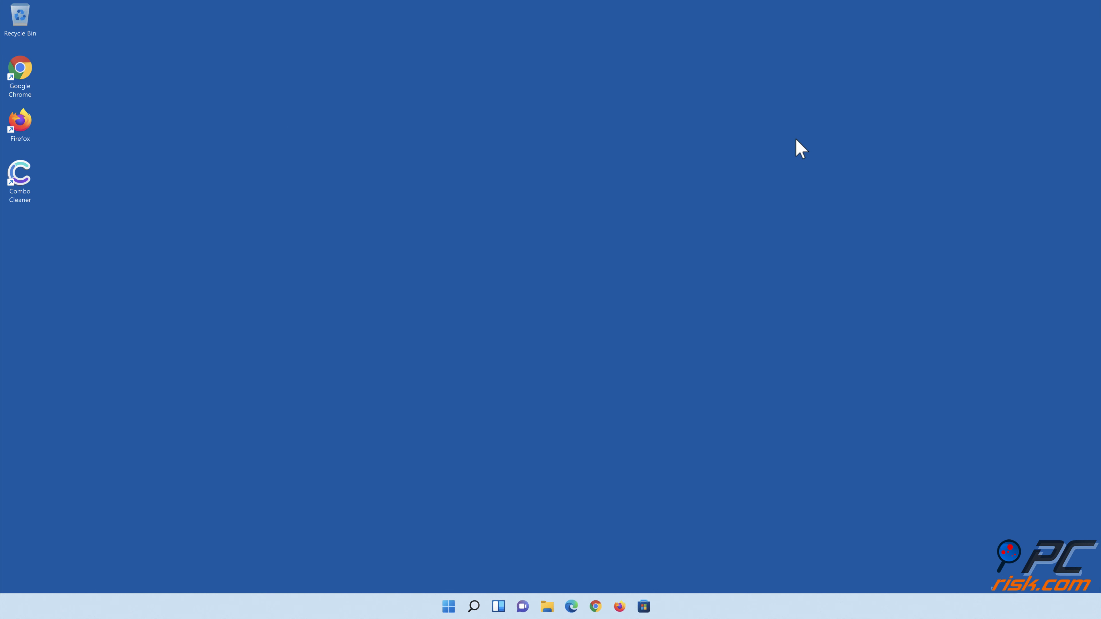